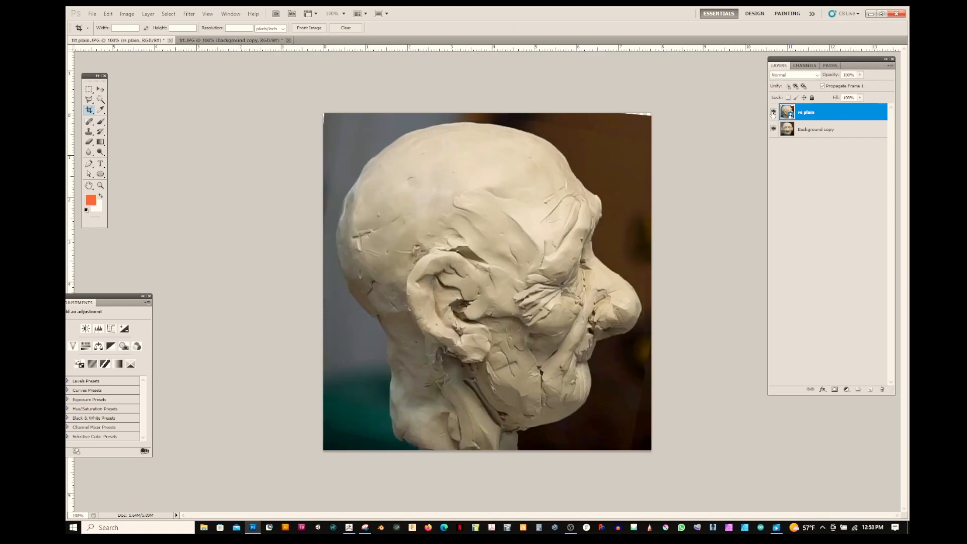
Compare the side-view and front-view head photos by toggling the visibility of the two image layers
drag(773, 113, 774, 130)
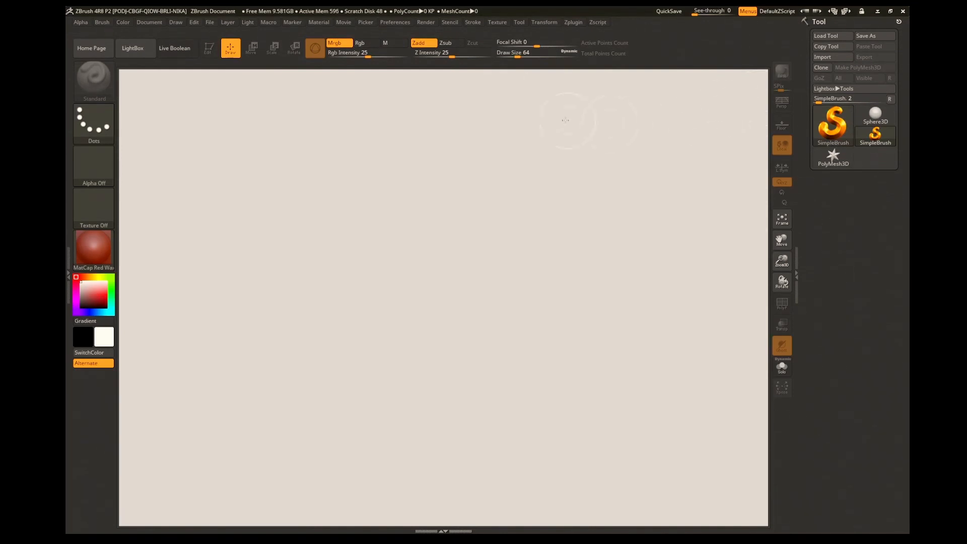
Switch to ZBrush, place a large Sphere3D on the canvas in edit mode and convert it to a PolyMesh3D
click(833, 125)
click(443, 136)
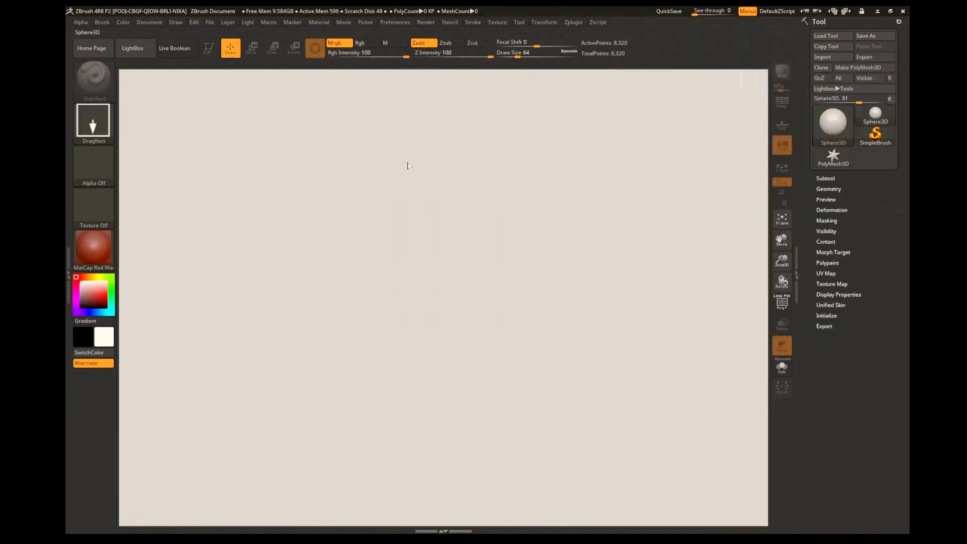
drag(443, 265, 609, 76)
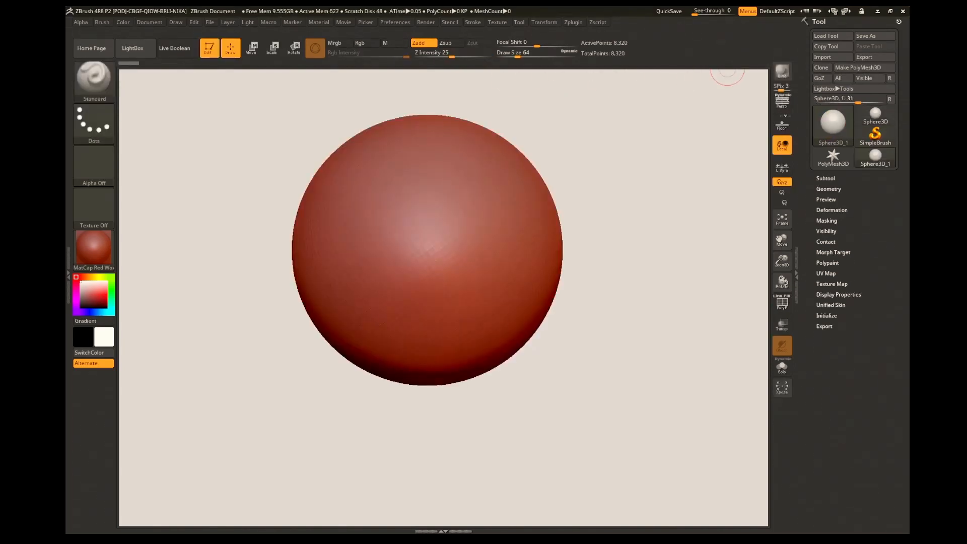
click(873, 68)
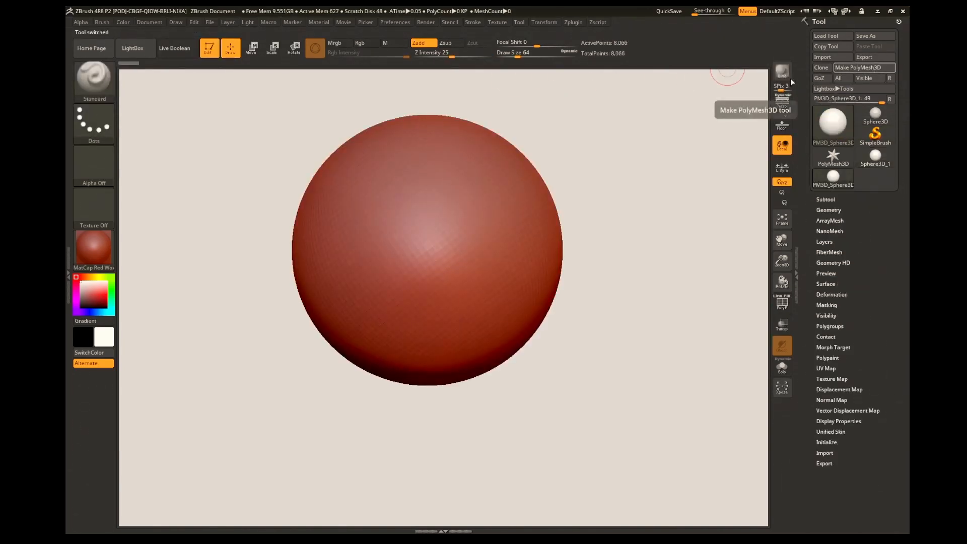
Assign the MatCap White01 material to the sphere and turn on its polyframe wireframe display
click(88, 252)
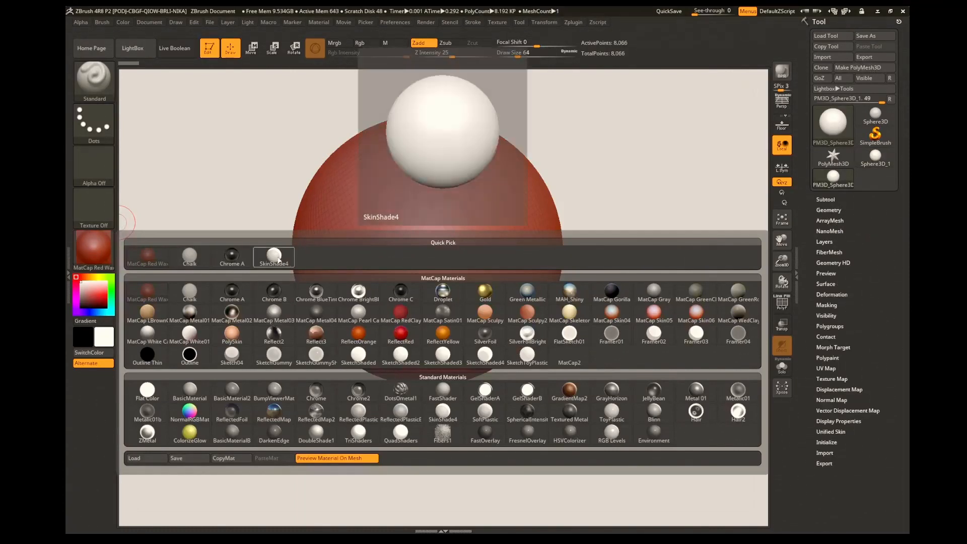
click(196, 335)
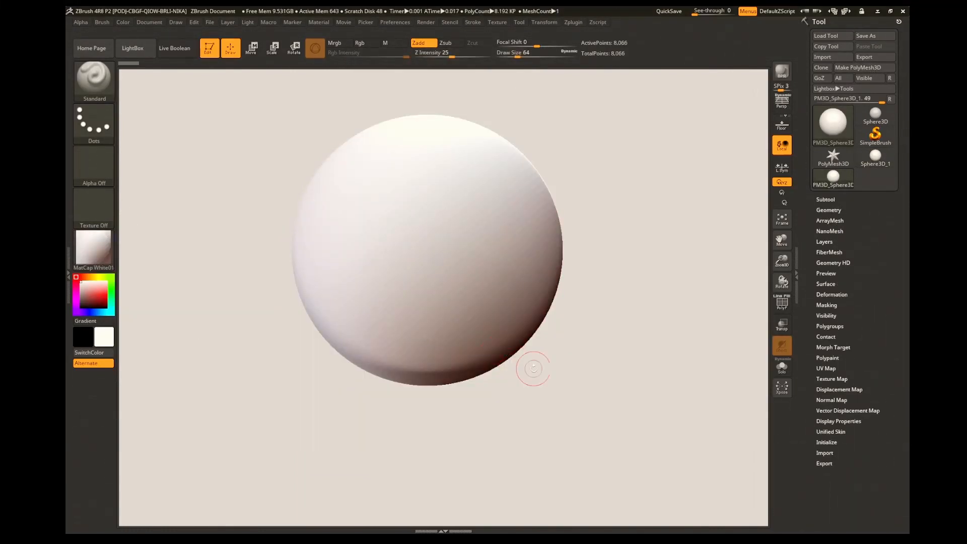
click(787, 304)
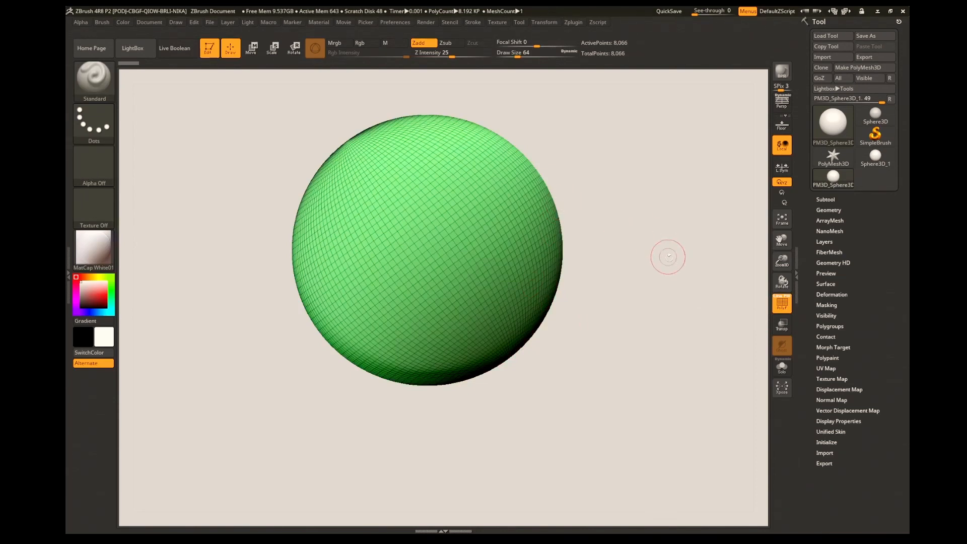
Examine the sphere's wireframe and the way its polygons converge at the poles from several angles
drag(670, 279, 654, 322)
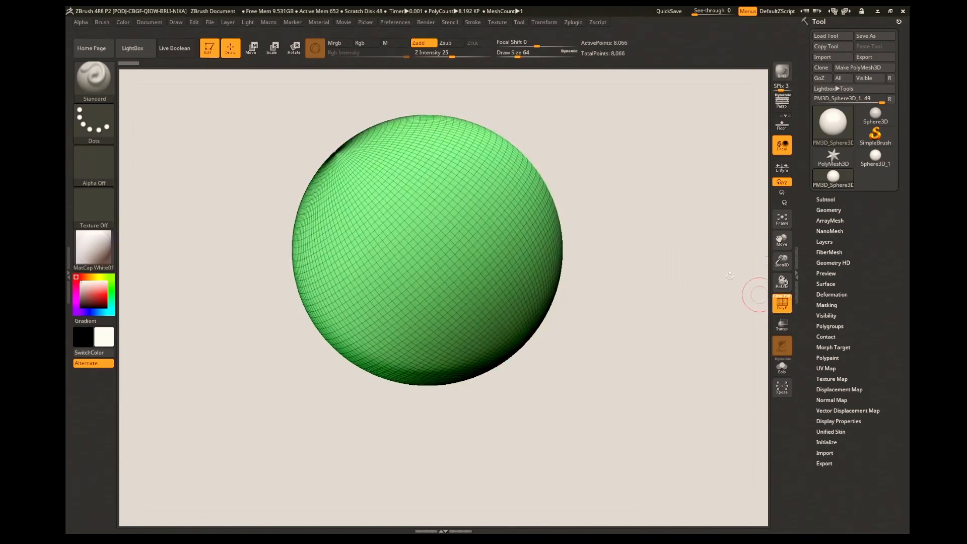
drag(558, 144, 464, 305)
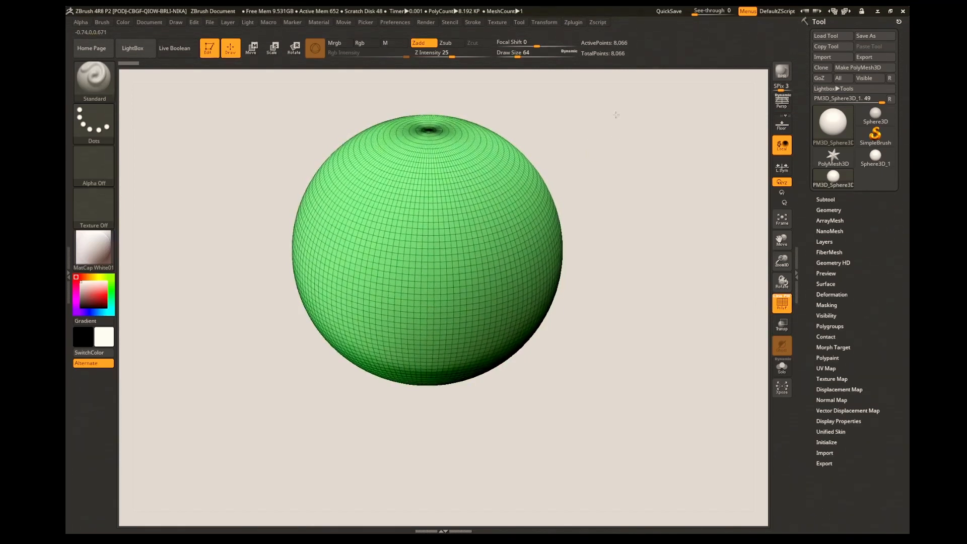
drag(456, 412, 419, 406)
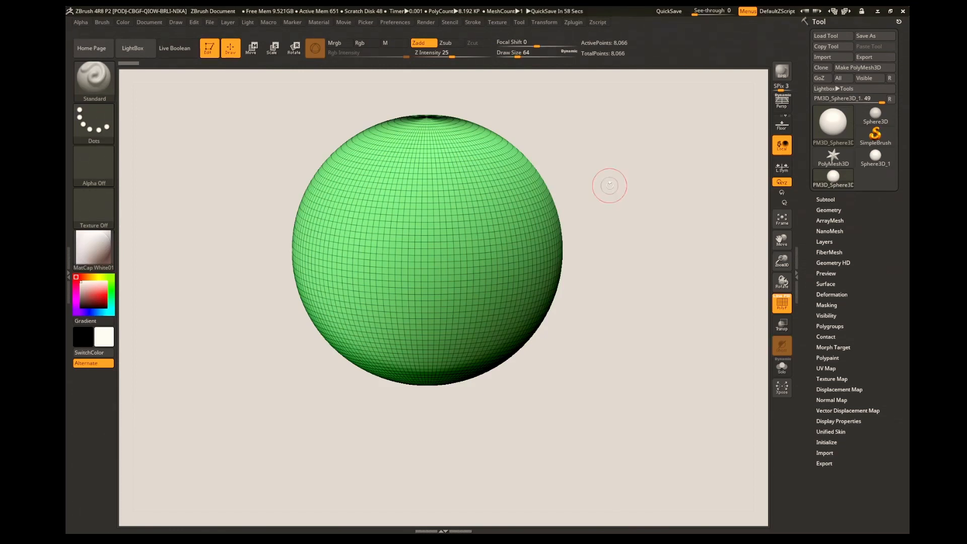
drag(546, 414, 536, 402)
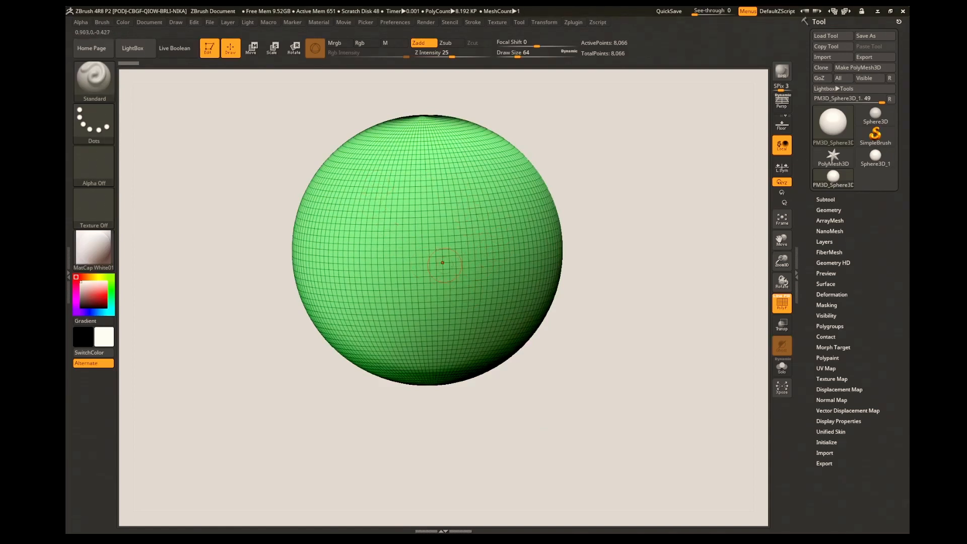
drag(564, 175, 413, 352)
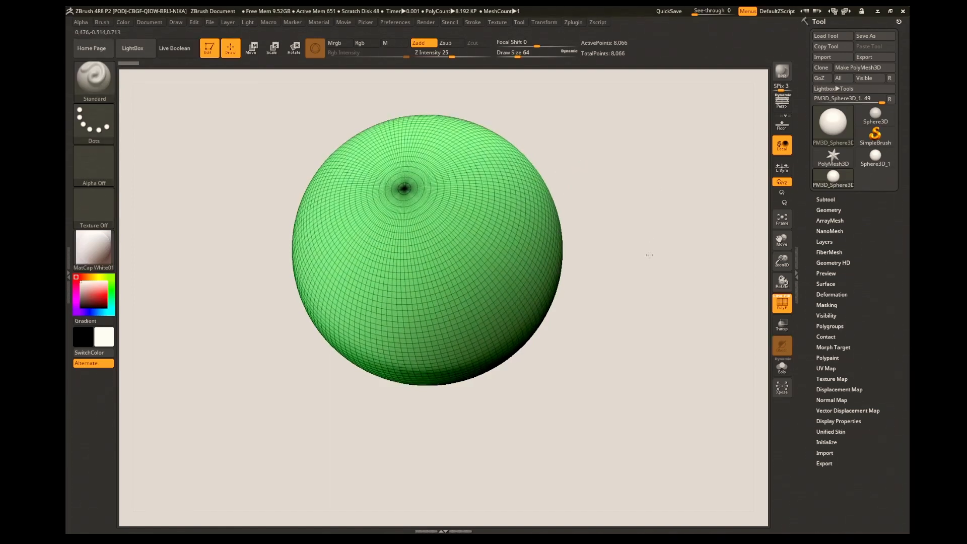
mouse_move(621, 271)
mouse_down()
mouse_move(604, 323)
mouse_move(612, 273)
mouse_up()
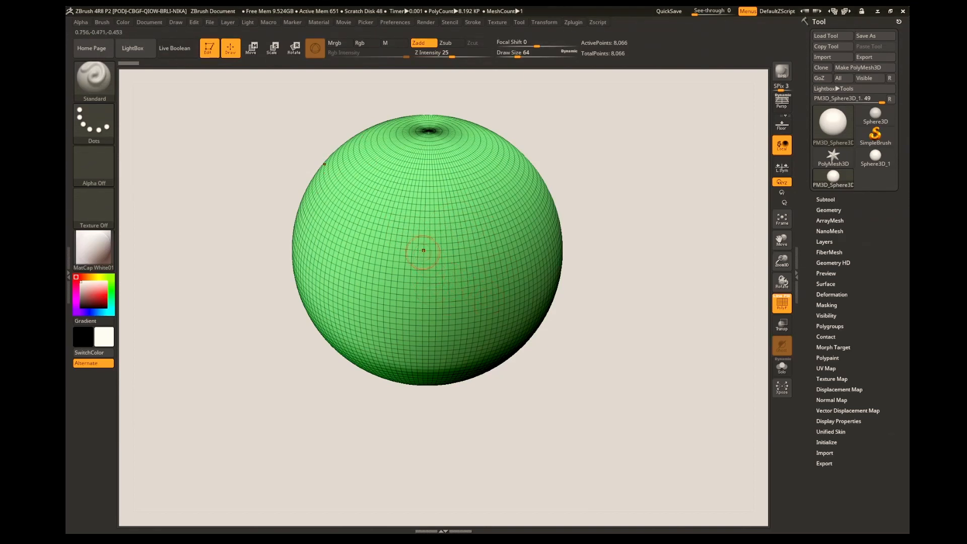
drag(611, 370, 581, 348)
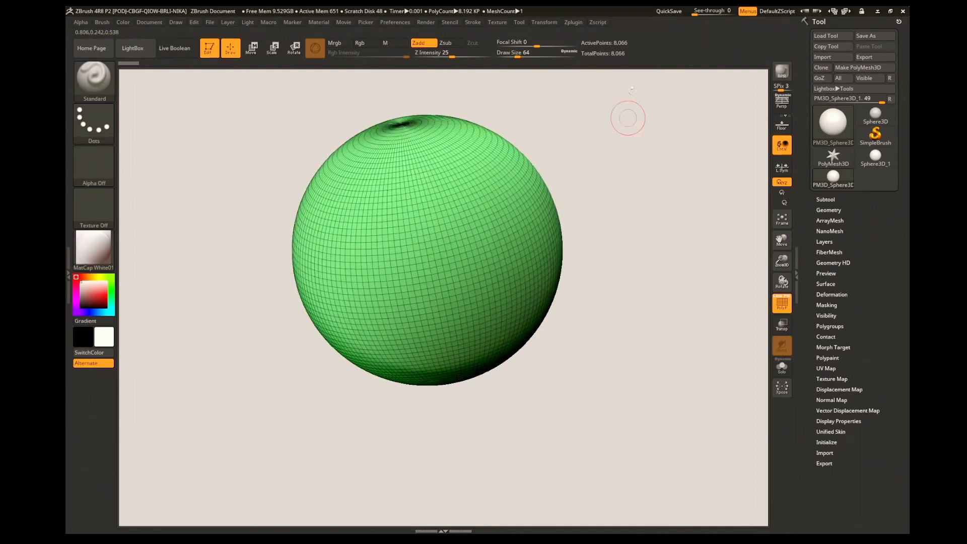
drag(624, 257, 641, 229)
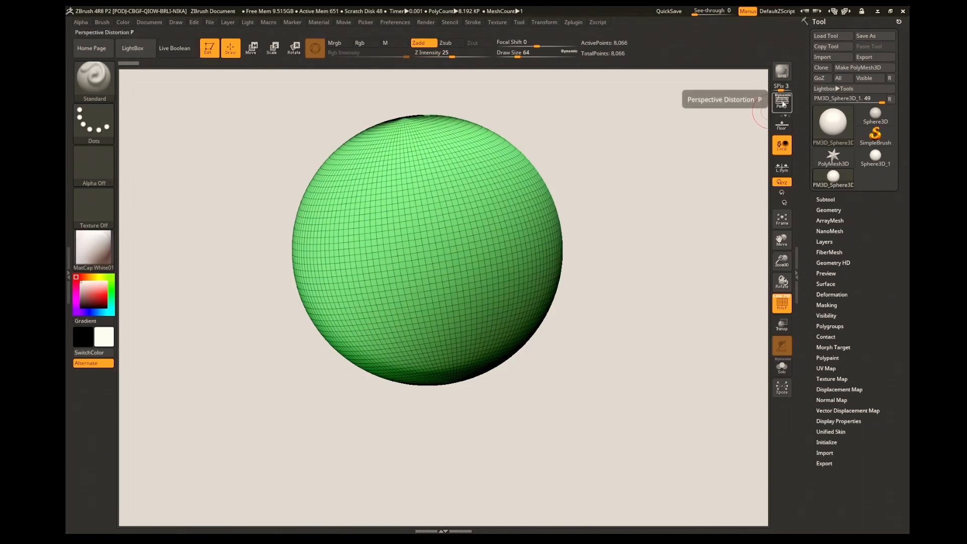
Turn on the floor grid and display its front-back and left-right planes behind the sphere
click(782, 121)
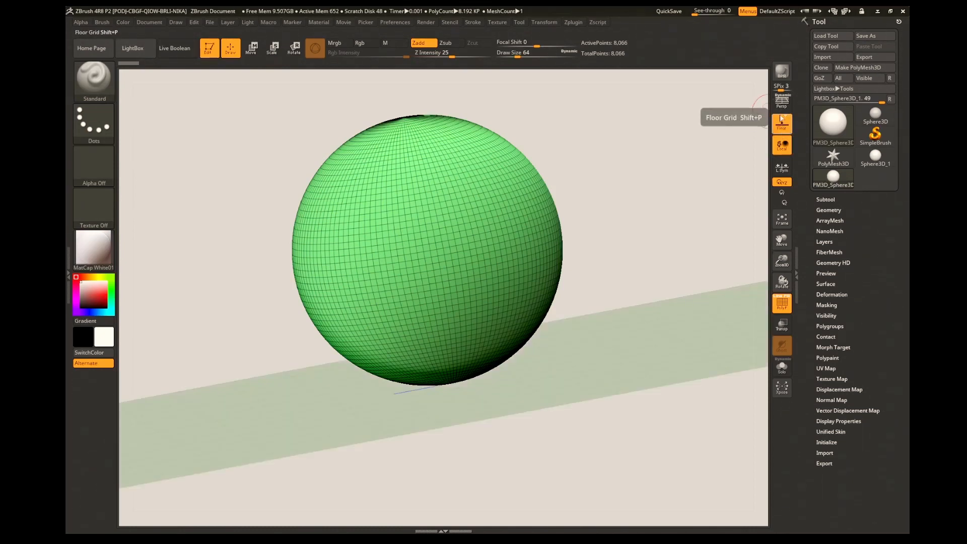
click(782, 121)
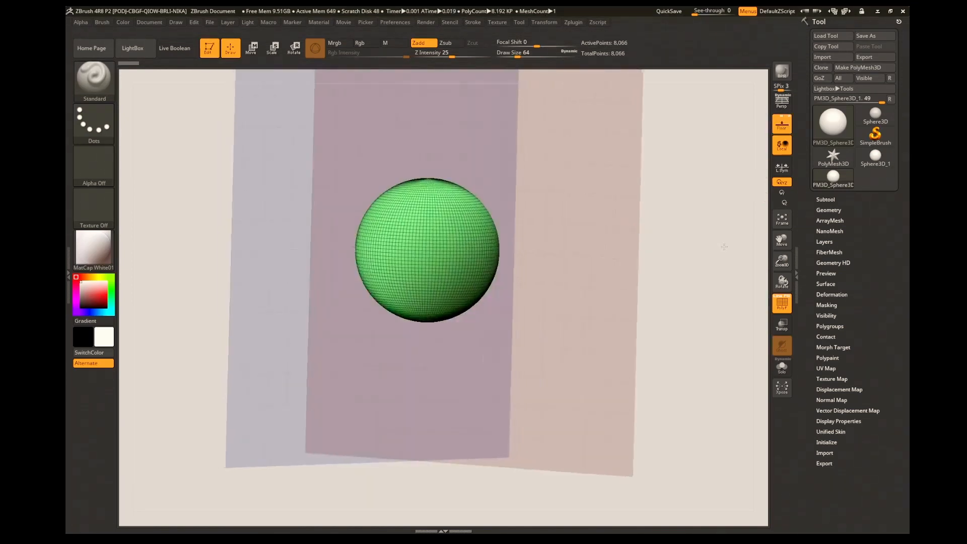
drag(721, 246, 728, 226)
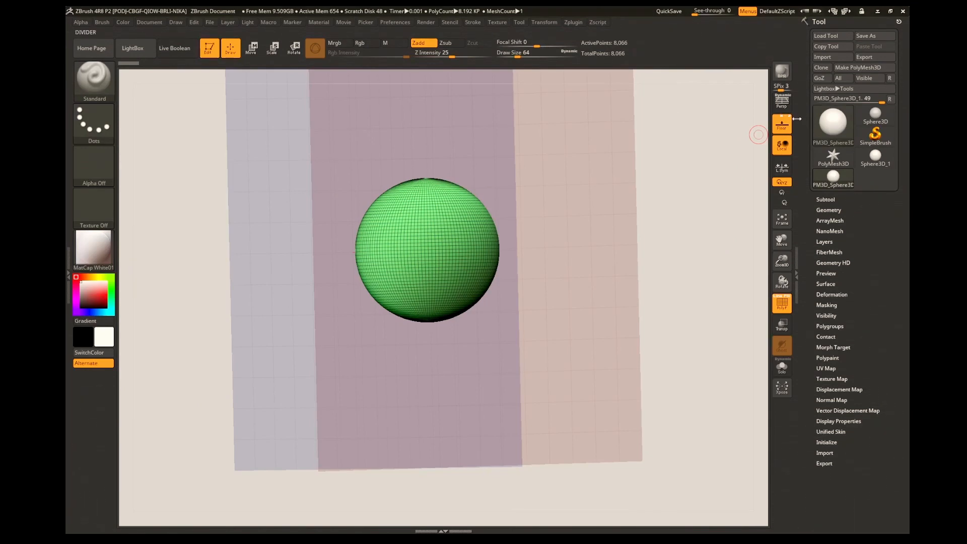
Load the front-view head photo into Map1 of the front-back grid plane
click(177, 22)
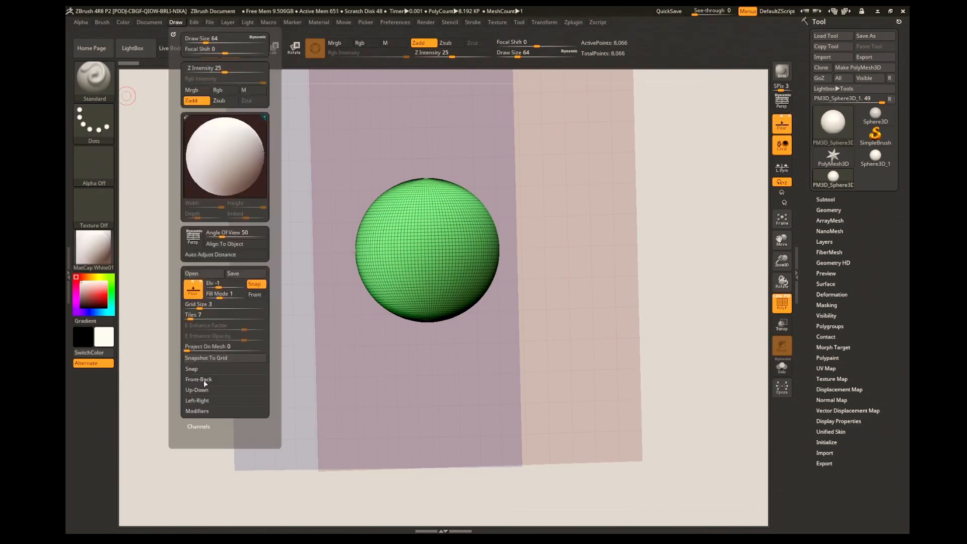
click(204, 380)
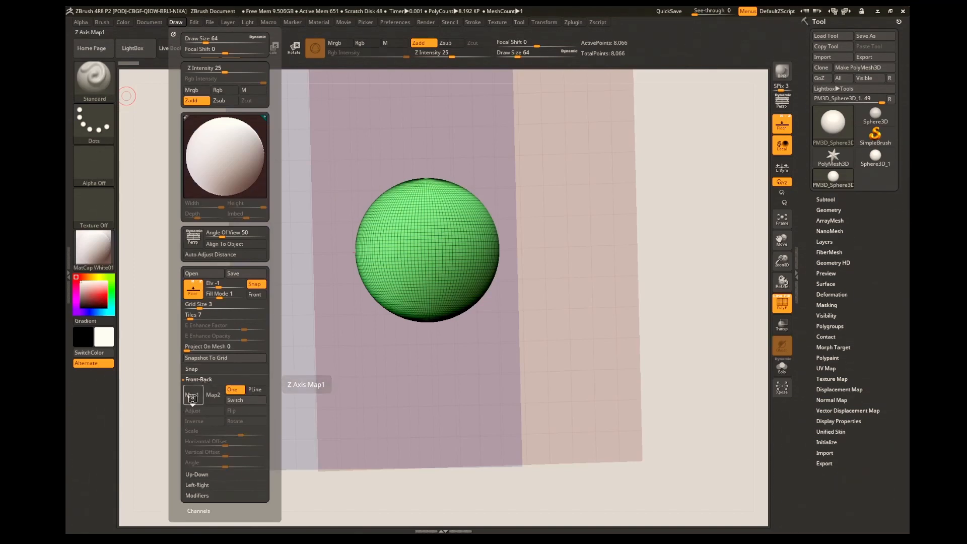
click(192, 397)
click(212, 518)
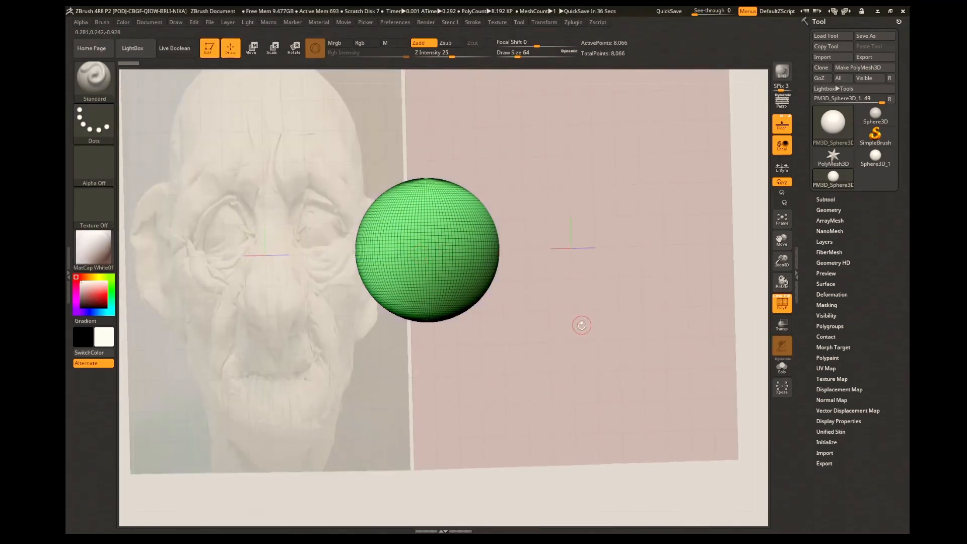
Load the side-view head photo into Map1 of the left-right grid plane
mouse_move(582, 326)
mouse_down()
mouse_move(556, 325)
mouse_move(600, 323)
mouse_move(560, 326)
mouse_move(581, 328)
mouse_up()
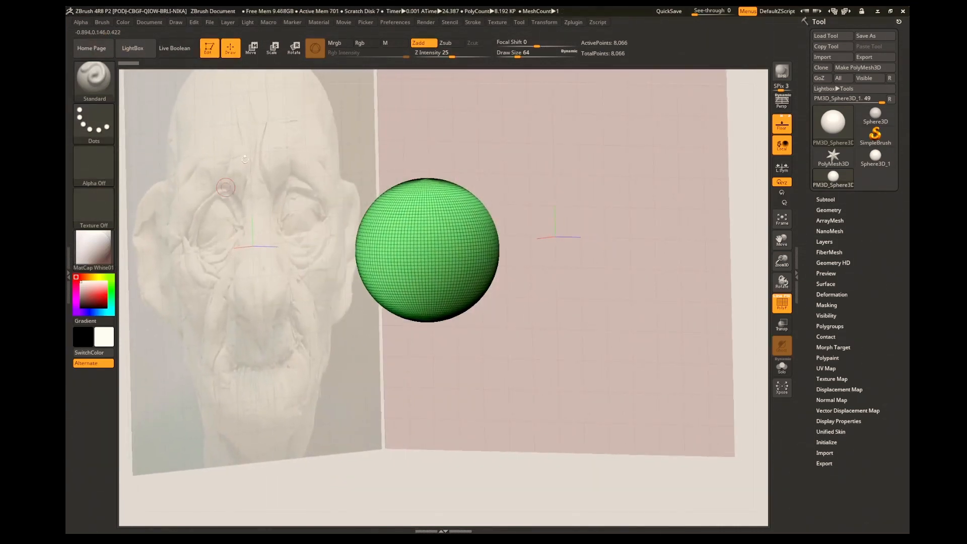
click(176, 23)
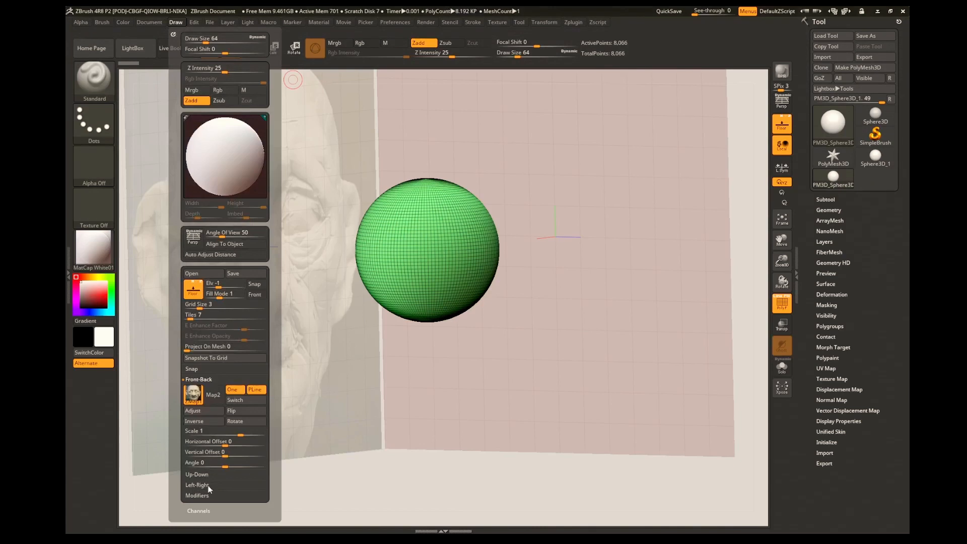
click(192, 395)
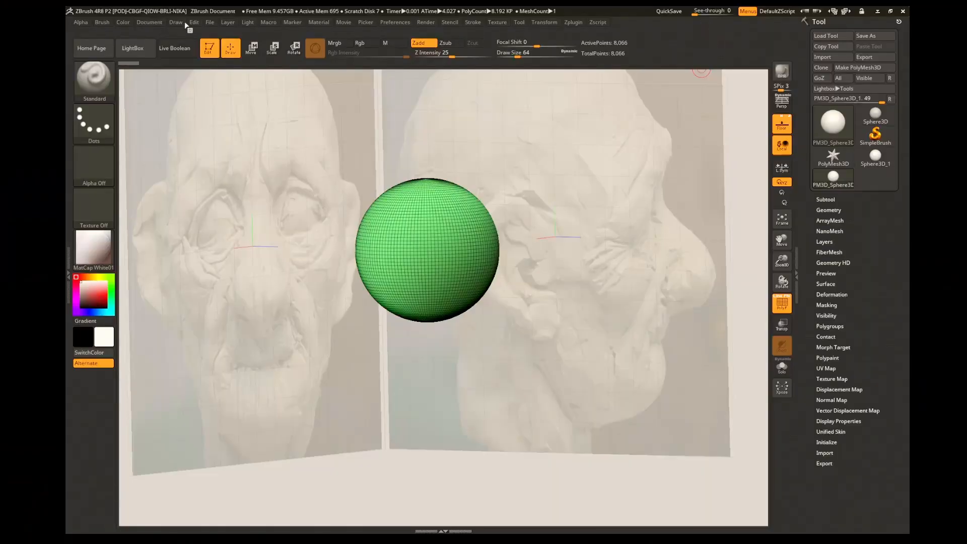
Reduce the scale of the left-right reference image to 0.38964
click(178, 23)
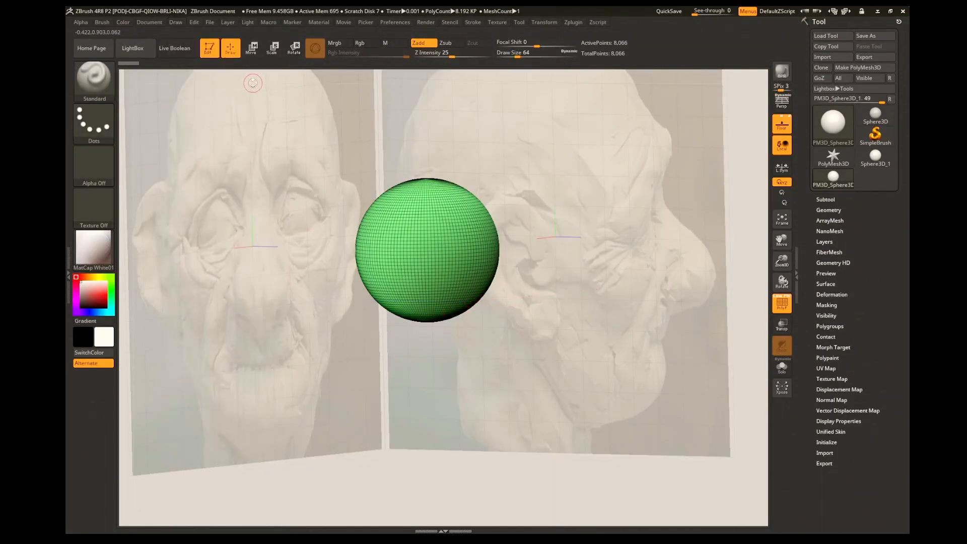
click(176, 23)
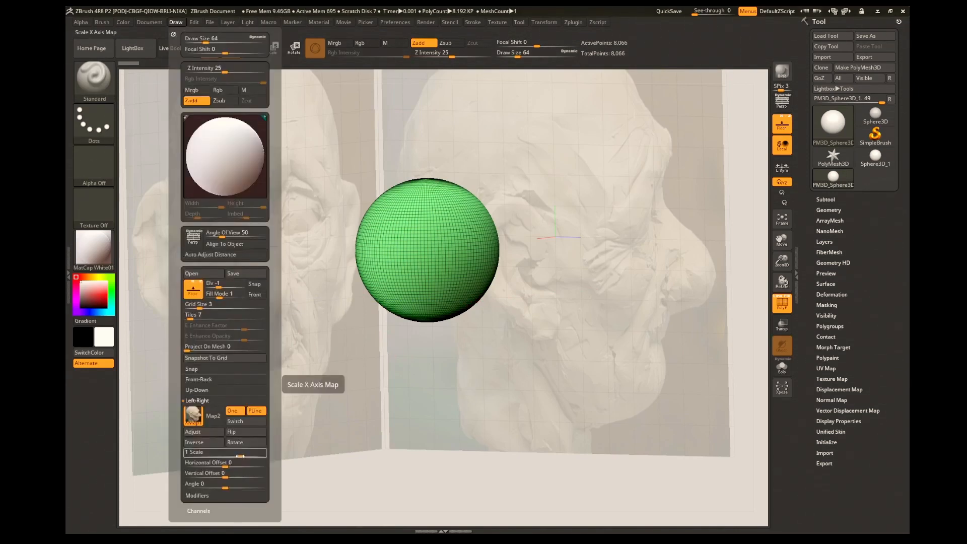
drag(252, 452, 225, 454)
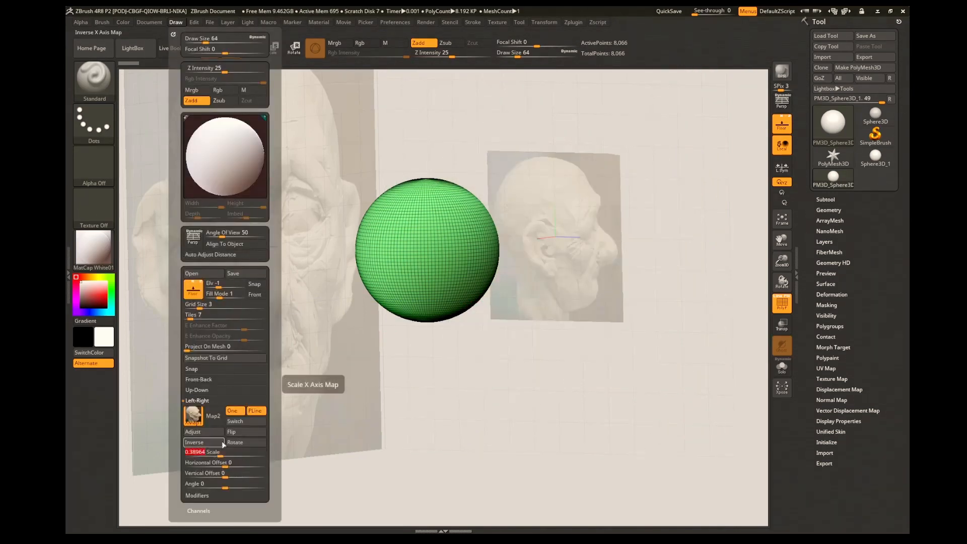
Reduce the scale of the front-back reference image to 0.5424
click(176, 23)
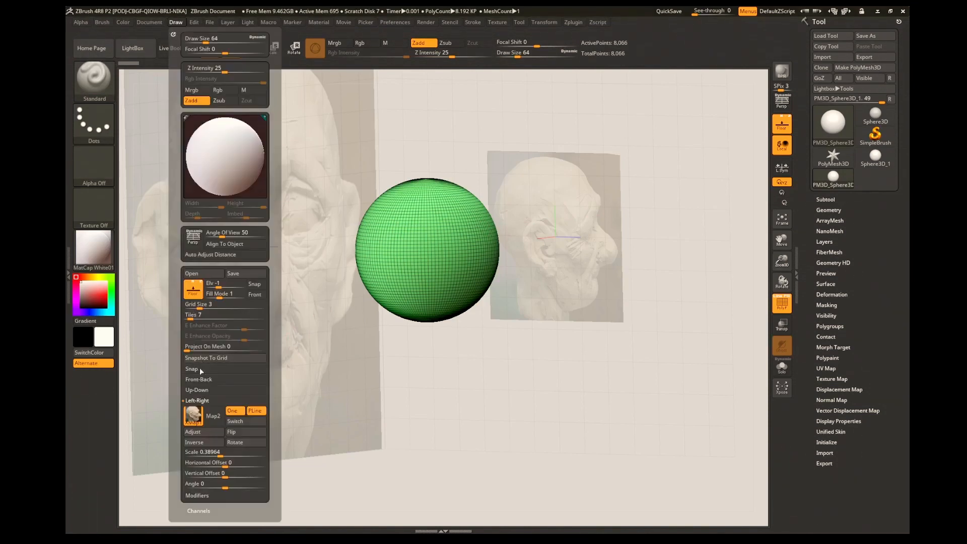
click(201, 381)
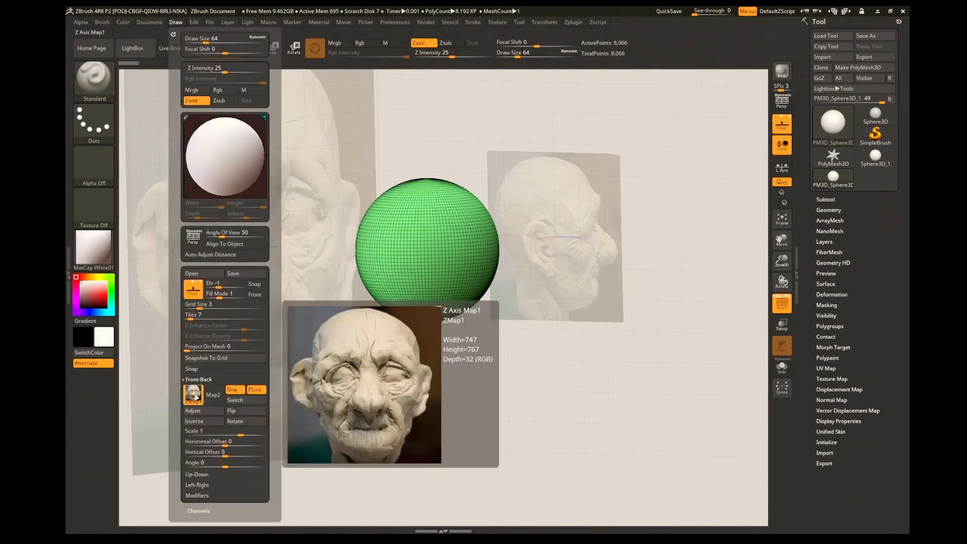
click(225, 433)
Turn on perspective distortion and inspect the sphere against both reference planes and their draw settings
alt+drag(398, 440, 514, 471)
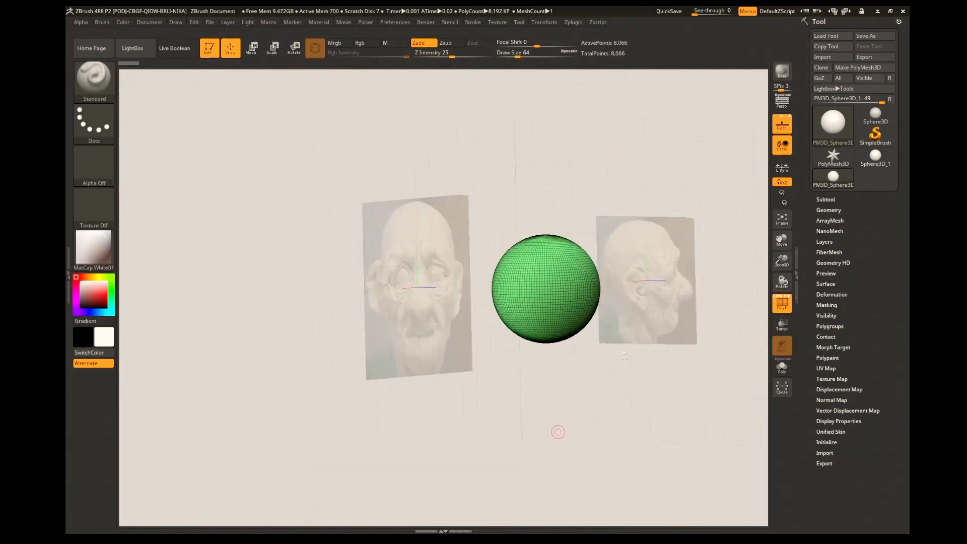
click(782, 103)
mouse_move(565, 478)
mouse_down()
mouse_move(527, 478)
mouse_move(582, 477)
mouse_up()
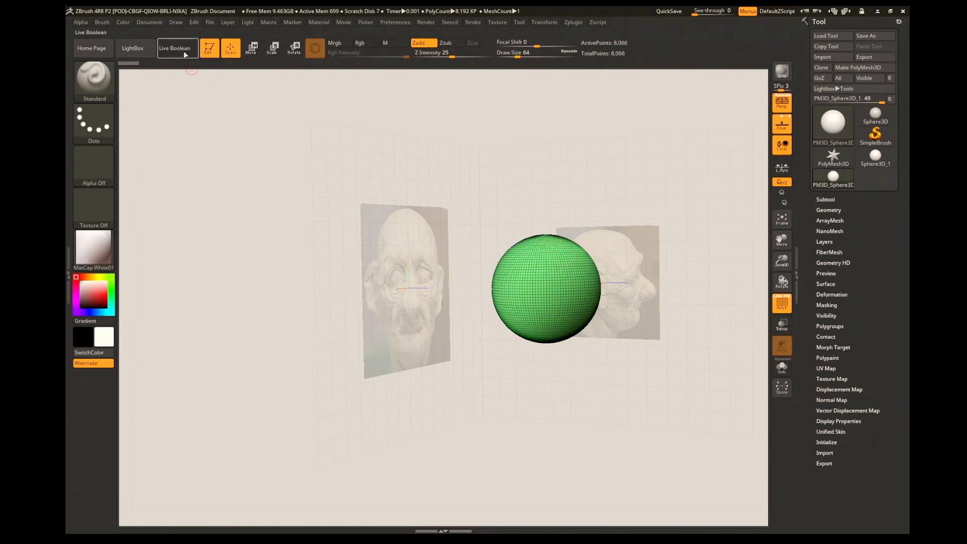
click(175, 23)
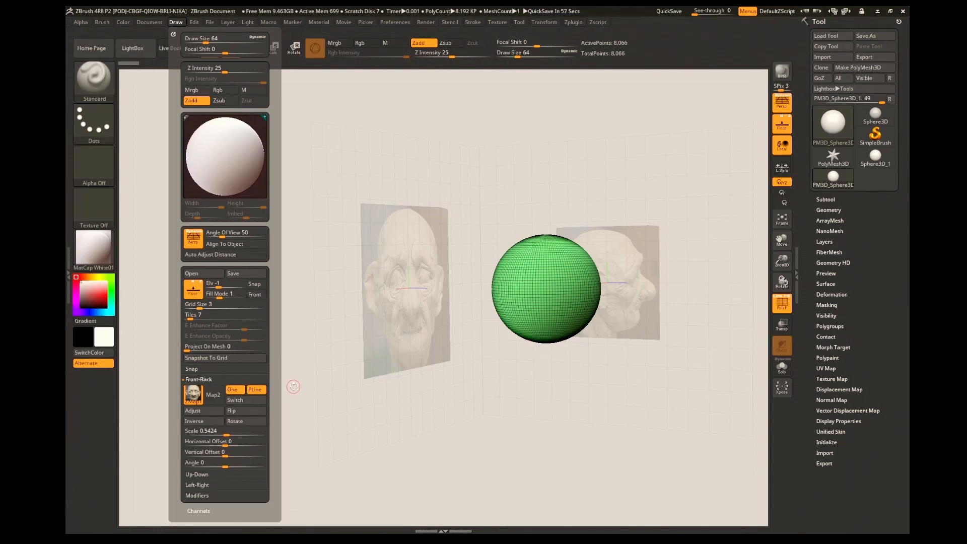
drag(782, 281, 768, 285)
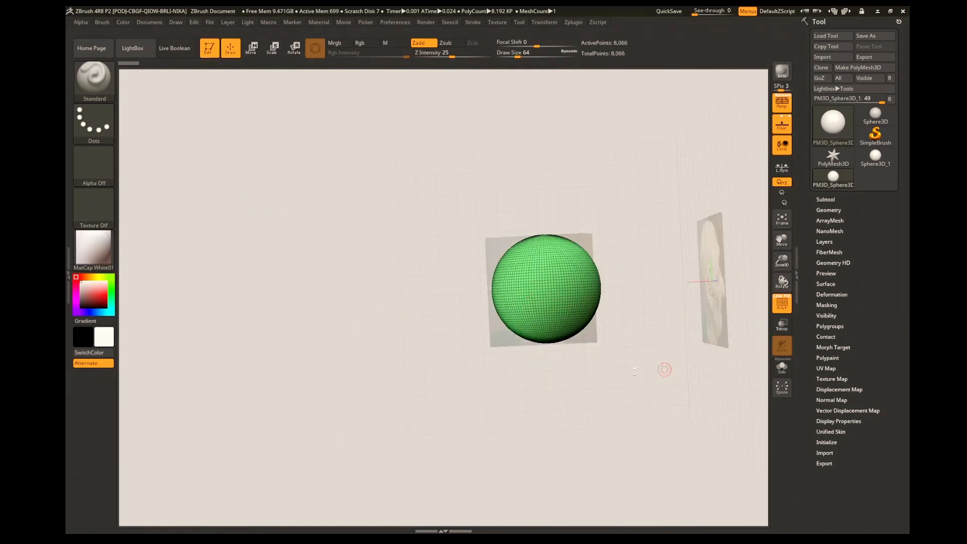
Assign the whole sphere to a new polygroup so its wireframe color changes
drag(265, 323, 275, 352)
key(ctrl)
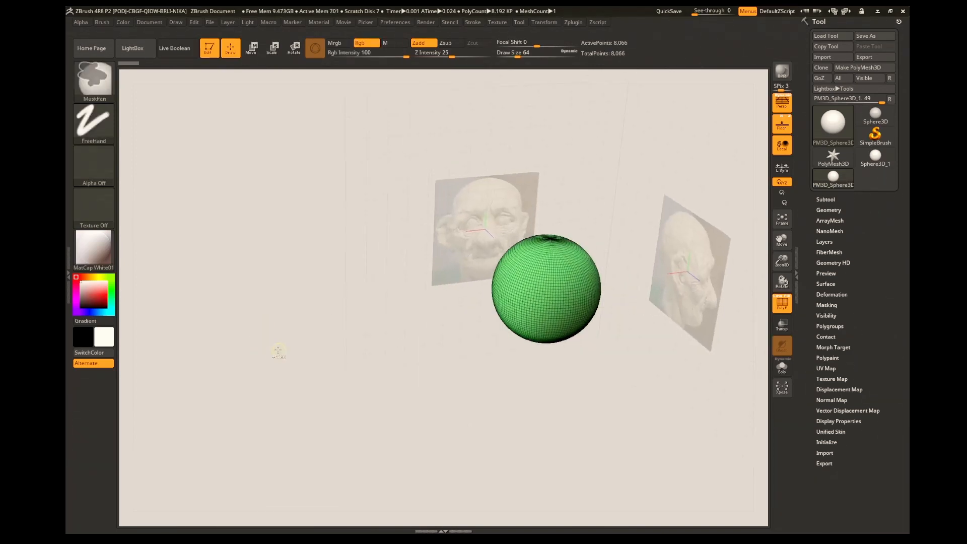
key(ctrl+w)
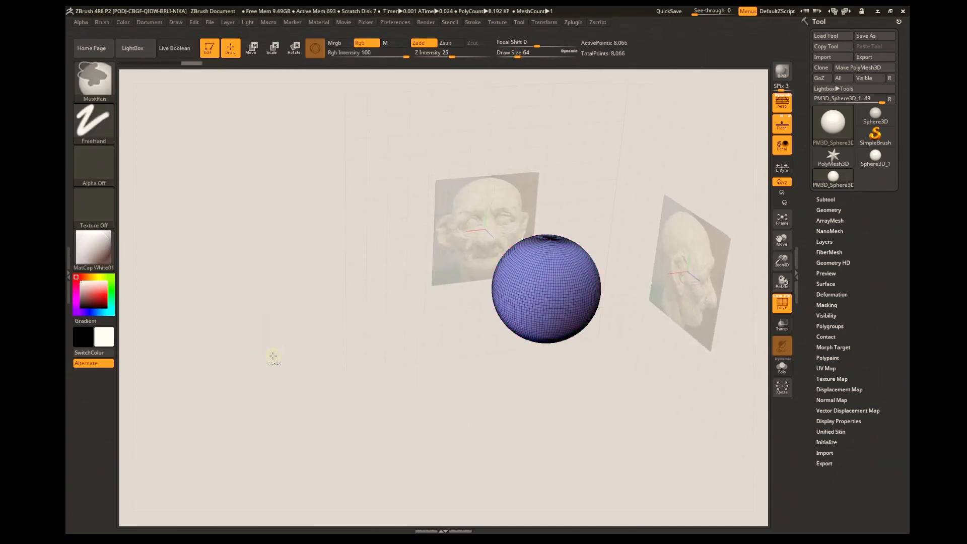
Regroup the whole sphere several times to cycle its polygroup color to yellow
key(ctrl+w)
key(ctrl+w)
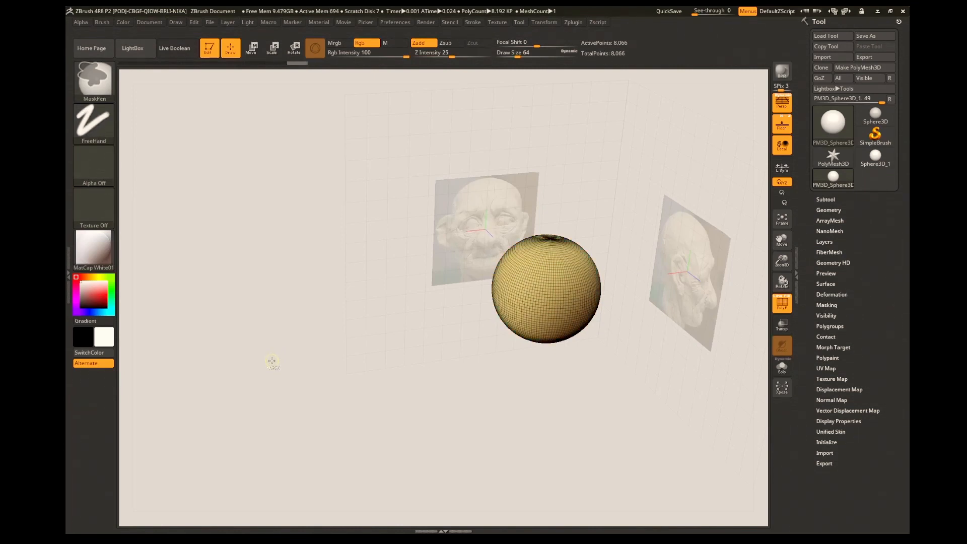
key(ctrl+w)
key(ctrl+w)
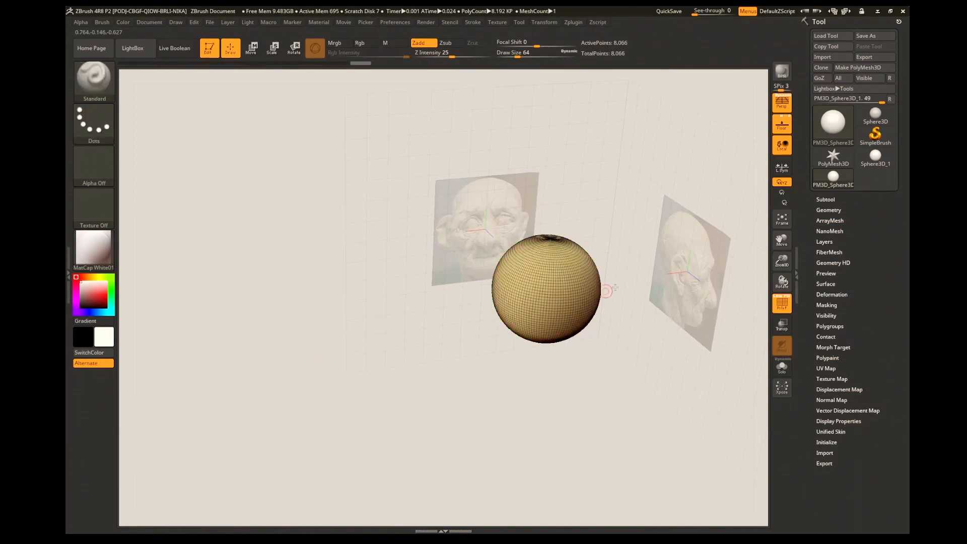
Turn off the polygroup color fill, leaving only the wireframe on the sphere, and view it against both reference planes
click(788, 300)
drag(600, 428, 599, 382)
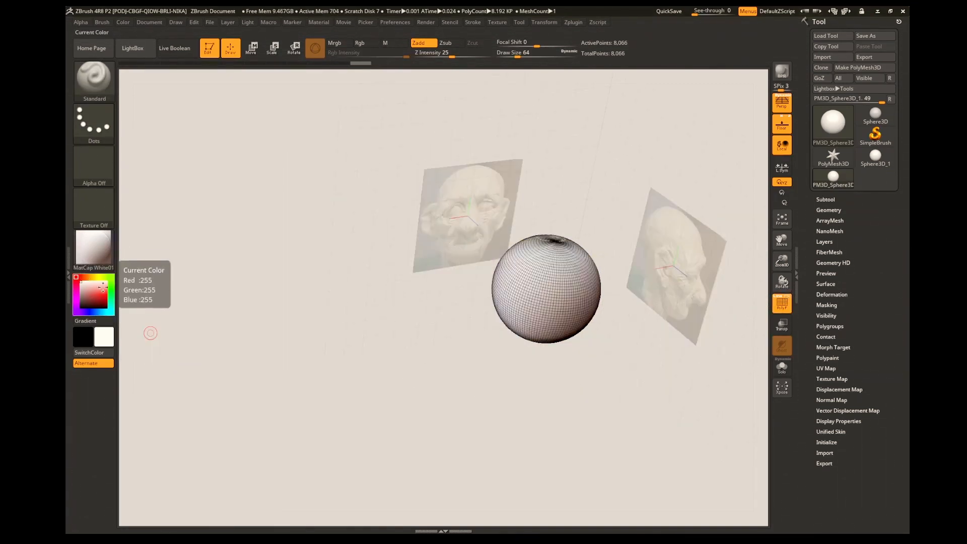
drag(237, 274, 390, 211)
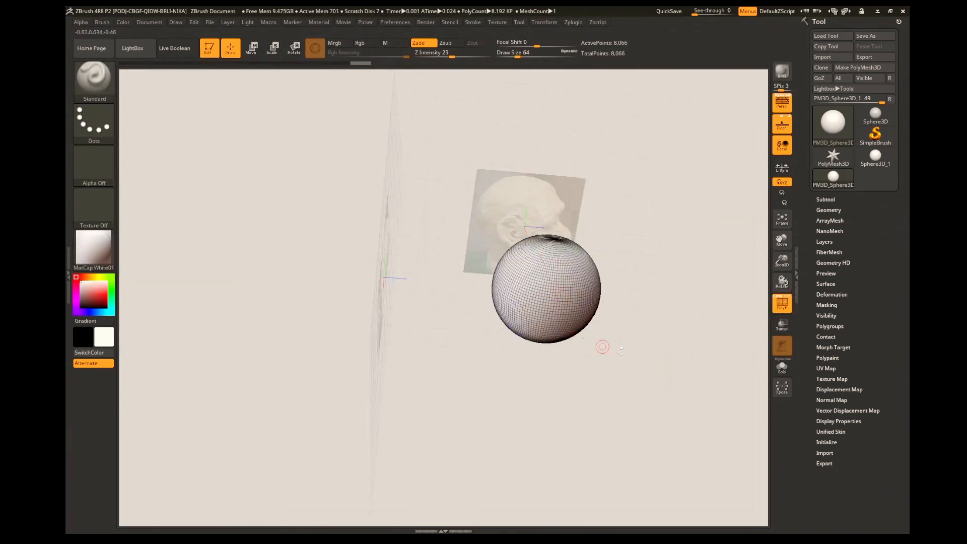
mouse_move(621, 350)
mouse_down()
mouse_move(655, 357)
mouse_move(634, 341)
mouse_up()
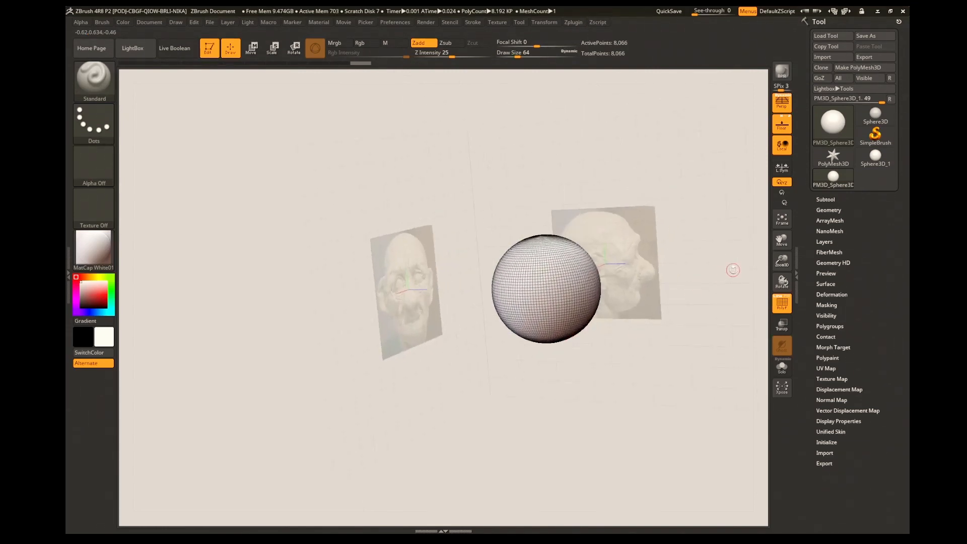
drag(733, 271, 593, 279)
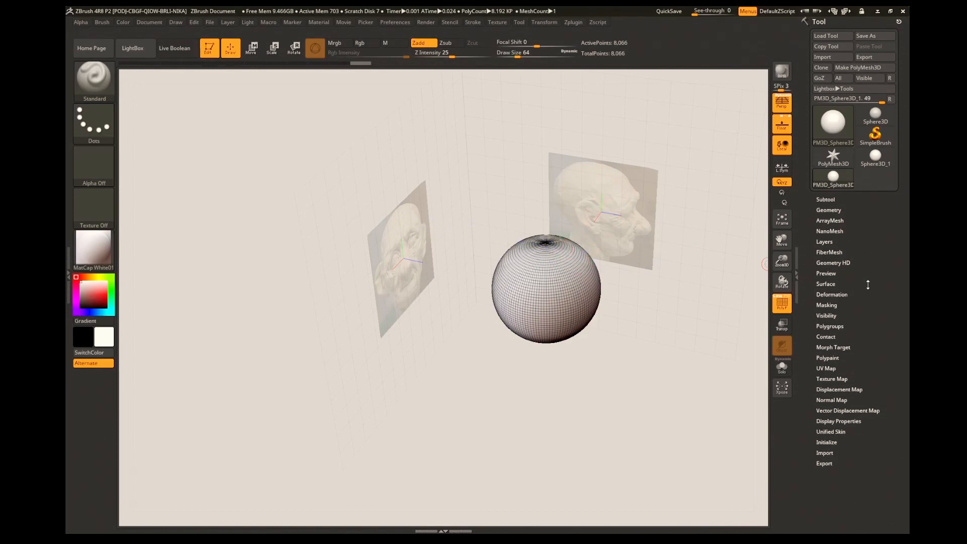
Convert the sphere to a DynaMesh at resolution 128 and inspect its new topology up close
click(829, 211)
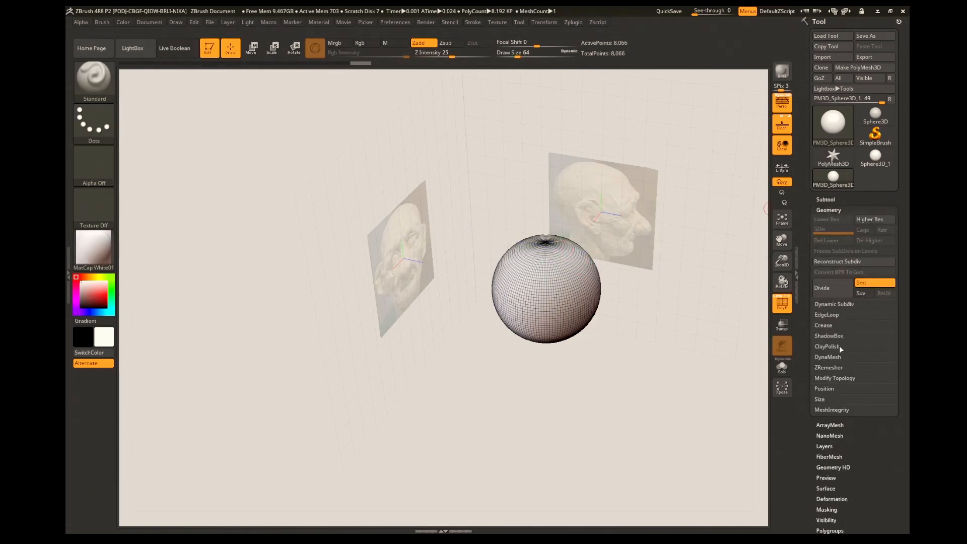
click(833, 356)
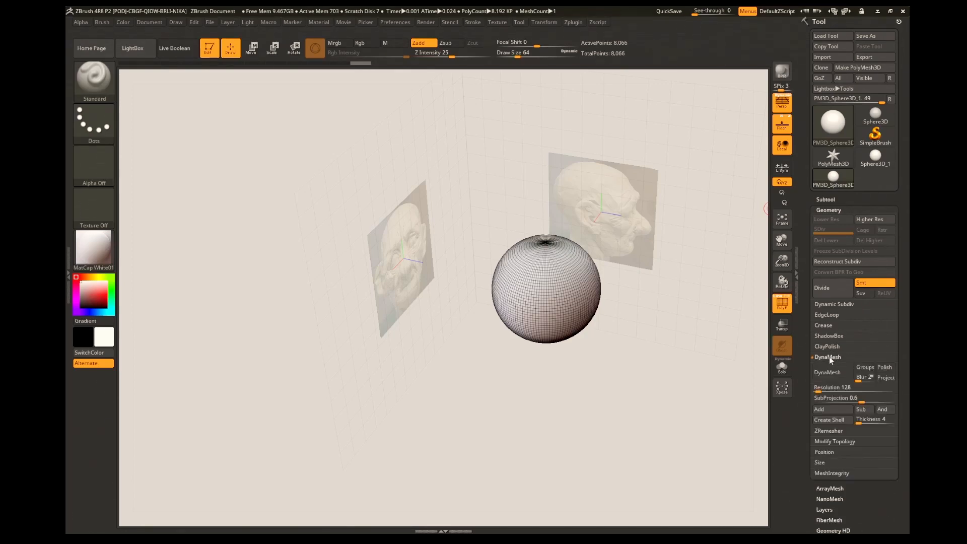
click(838, 376)
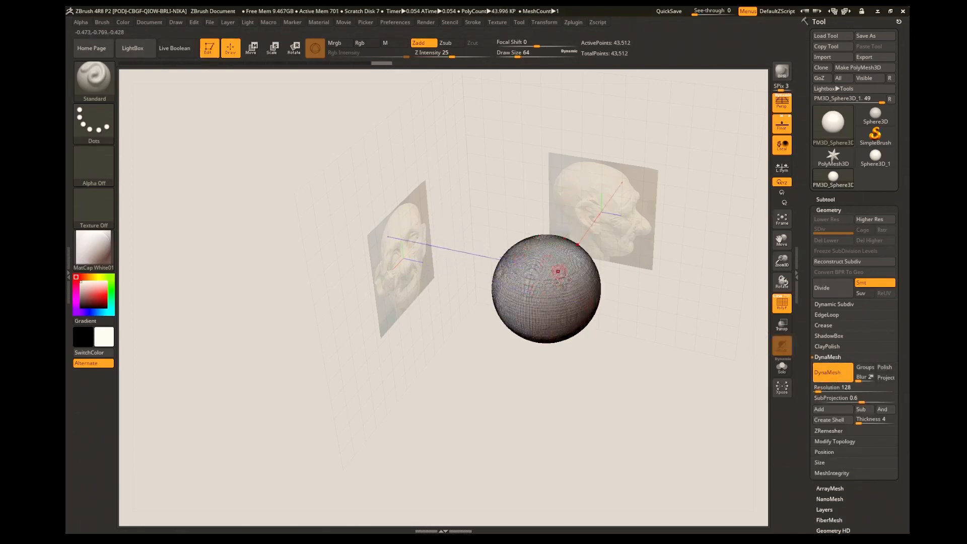
key(f)
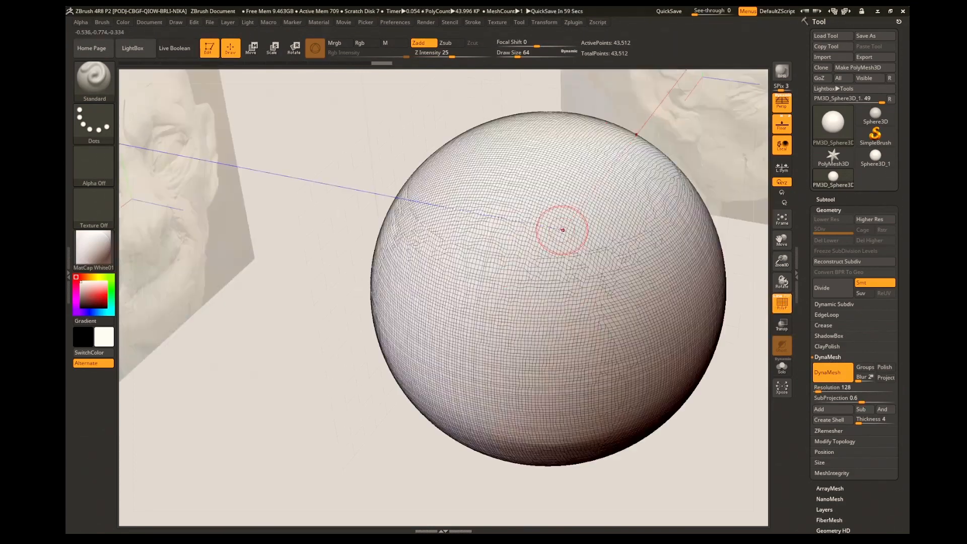
mouse_move(563, 230)
right_down()
mouse_move(663, 263)
mouse_move(598, 325)
right_up()
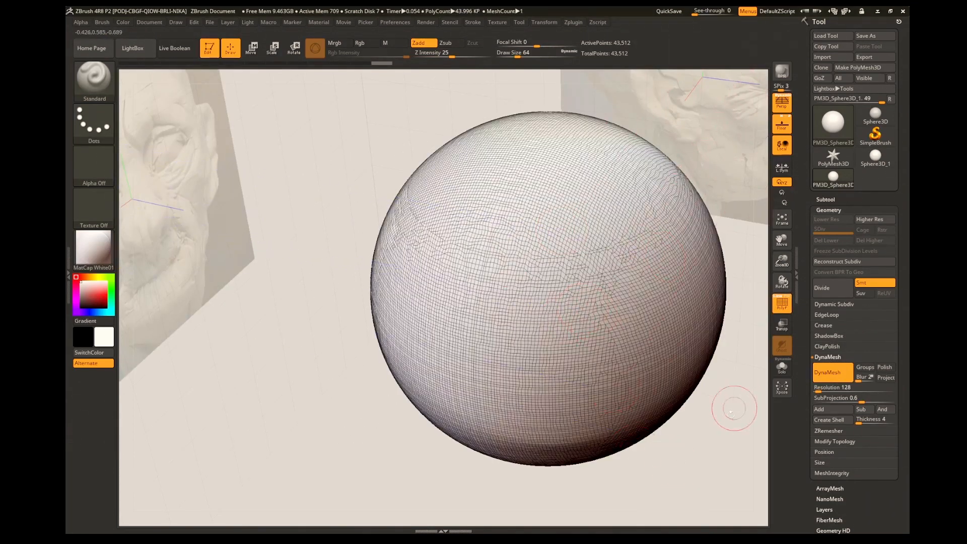
right_drag(734, 408, 595, 446)
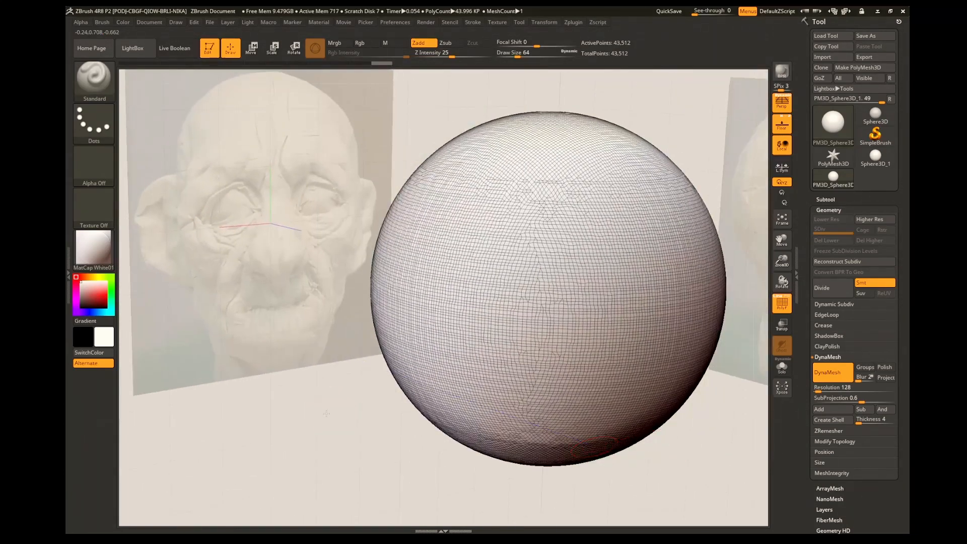
right_drag(327, 413, 329, 461)
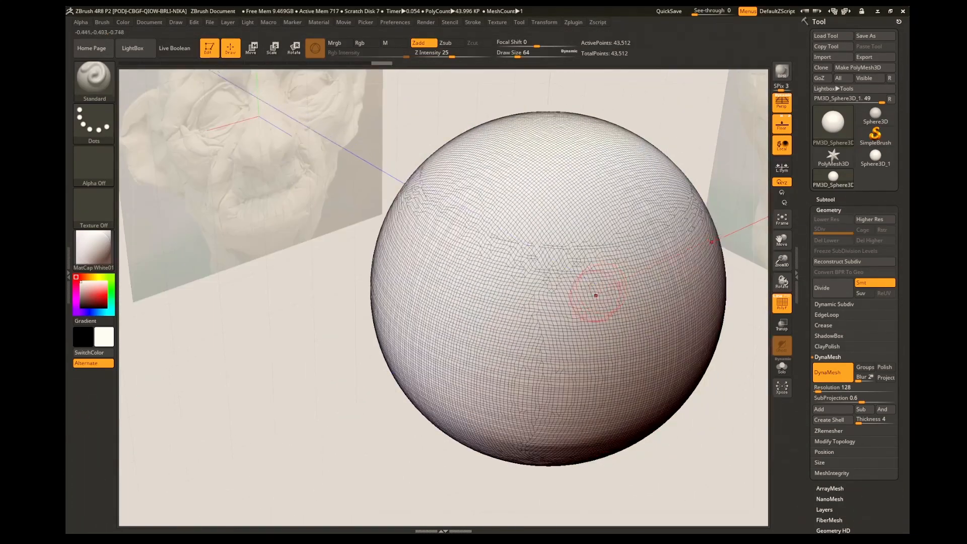
Select the Move brush and push two symmetrical eye sockets into the front of the sphere with a draw size of 116
click(100, 85)
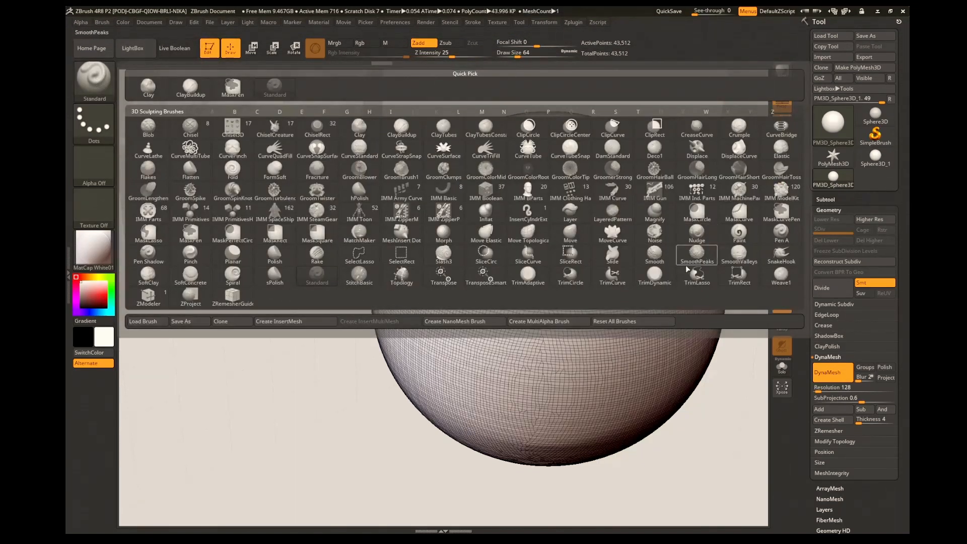
click(570, 233)
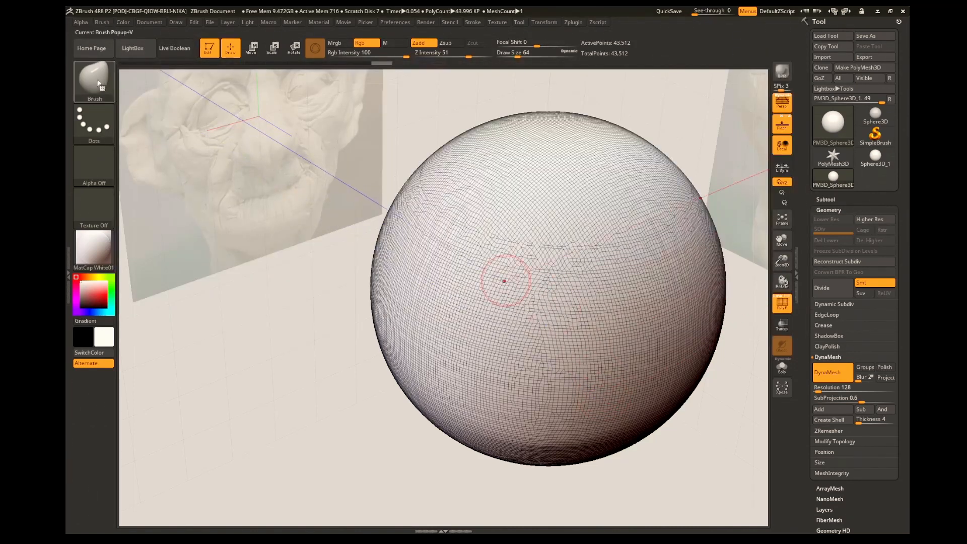
click(99, 85)
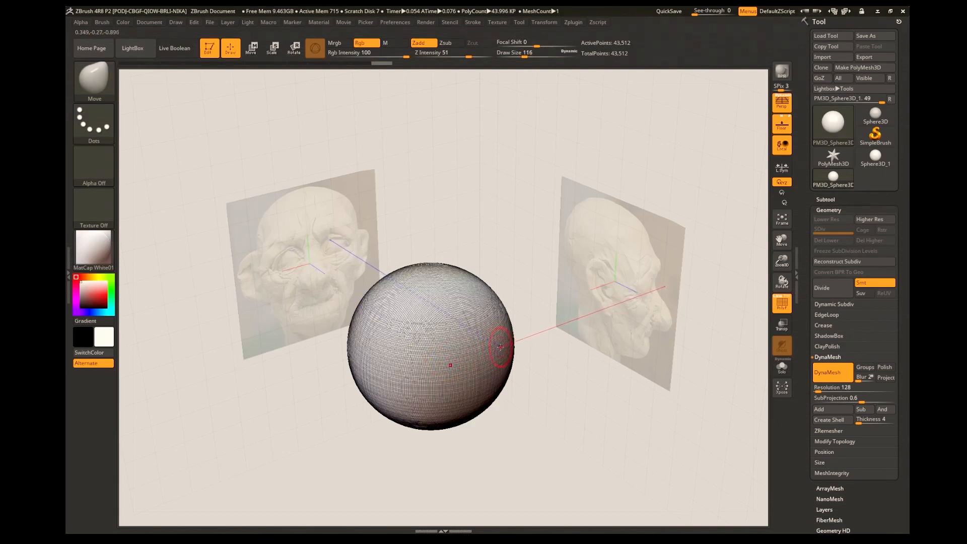
click(450, 362)
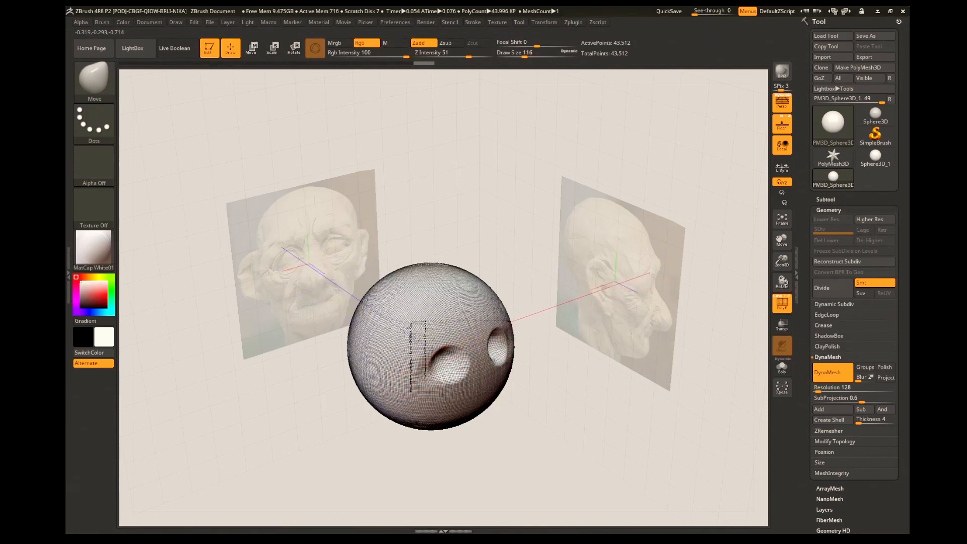
Pull a nose out between the eye sockets with the Move brush and build up its bridge
mouse_move(432, 363)
mouse_down()
mouse_move(496, 385)
mouse_move(501, 428)
mouse_up()
drag(495, 389, 506, 394)
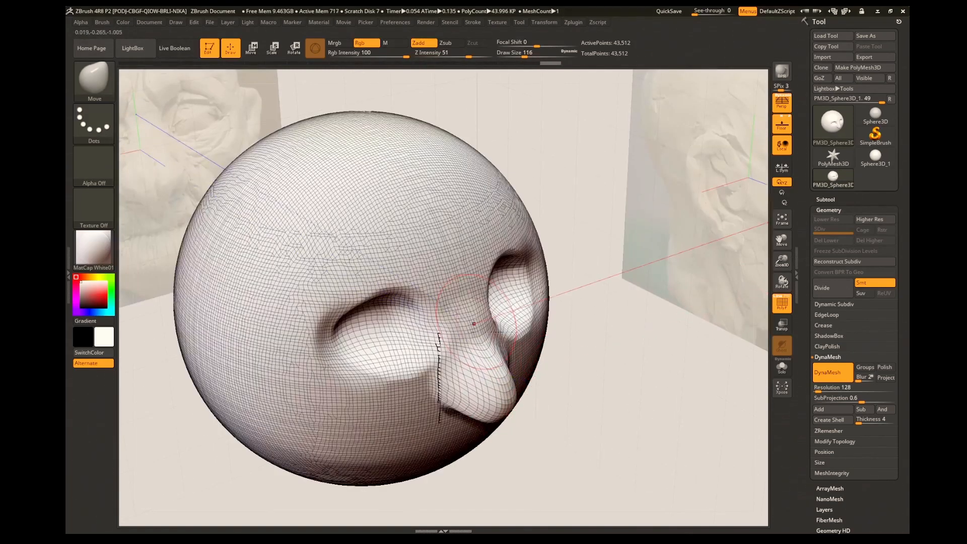
drag(469, 331, 480, 327)
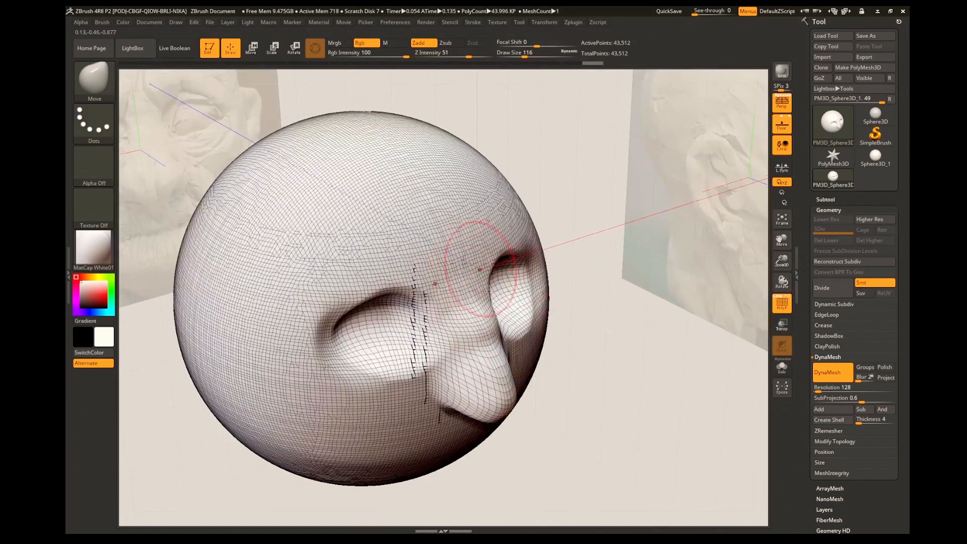
Pull the brow ridges forward above the eye sockets and bulge out the cheekbones below them
mouse_move(483, 270)
mouse_down()
mouse_move(535, 236)
mouse_move(512, 245)
mouse_up()
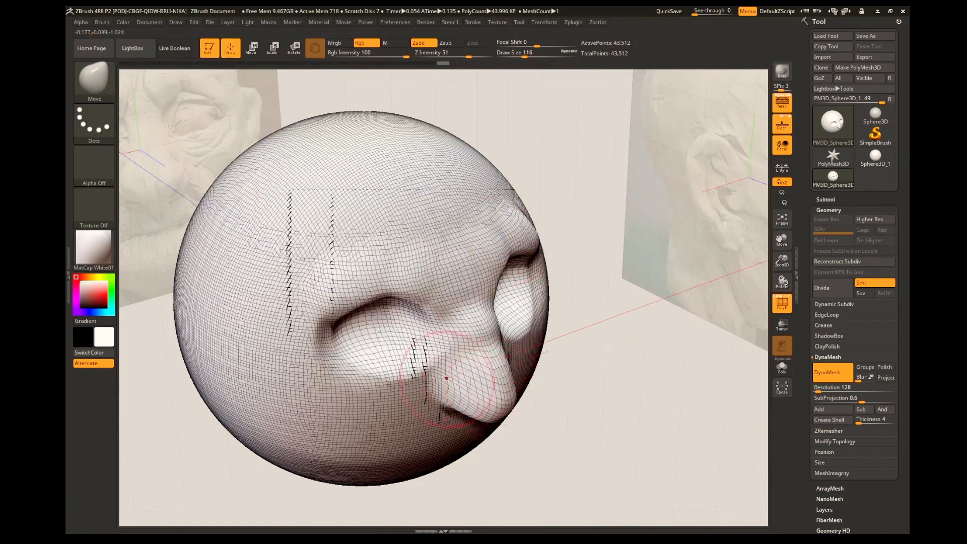
drag(536, 315, 552, 316)
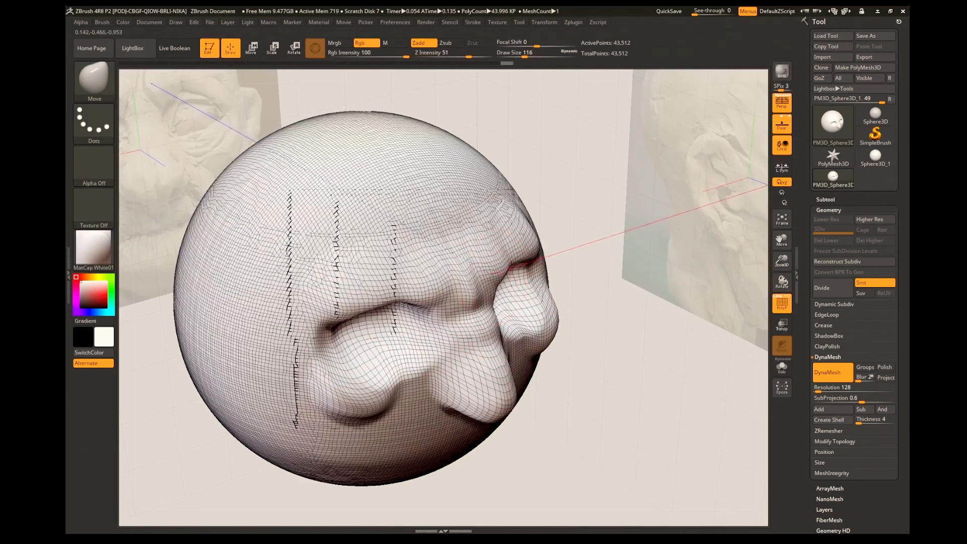
drag(475, 283, 483, 278)
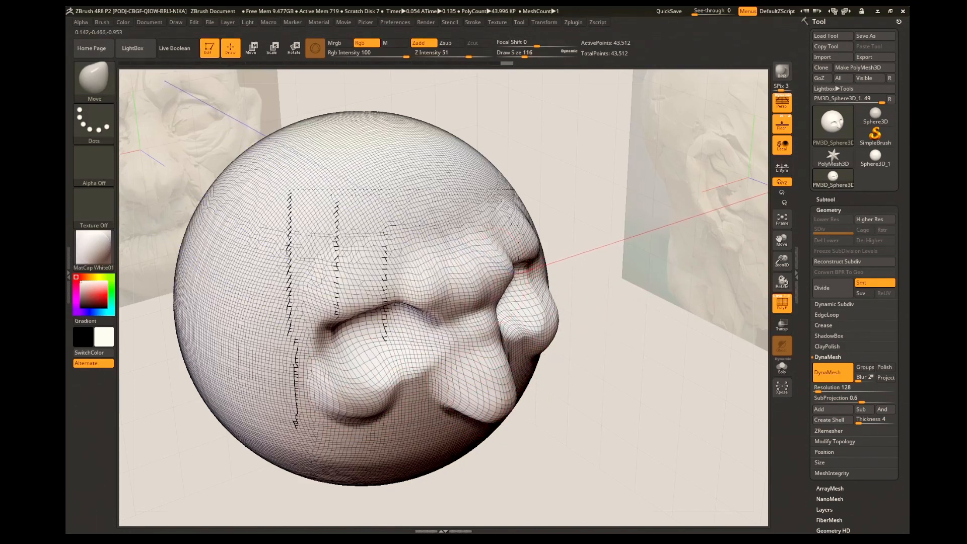
Extend the nose forward and widen its sides near the tip with the Move brush
drag(433, 378, 444, 410)
mouse_move(551, 400)
mouse_down()
mouse_move(603, 409)
mouse_move(625, 438)
mouse_move(609, 415)
mouse_up()
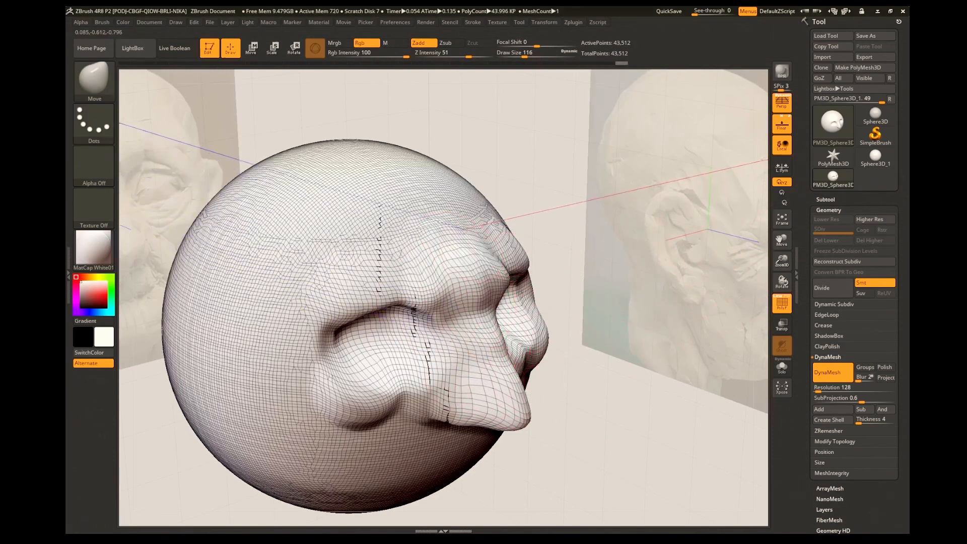
drag(596, 431, 568, 408)
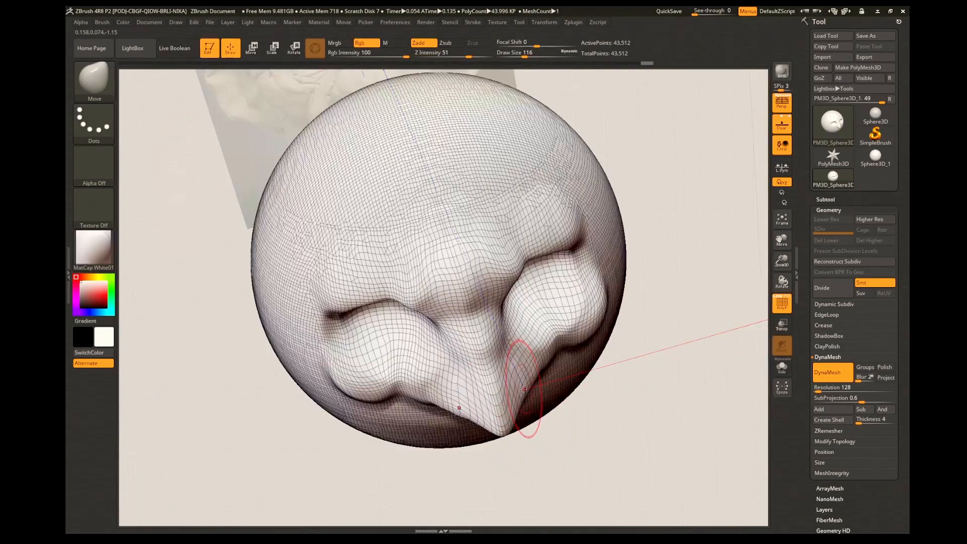
mouse_move(524, 389)
mouse_down()
mouse_move(537, 390)
mouse_move(514, 383)
mouse_move(532, 413)
mouse_up()
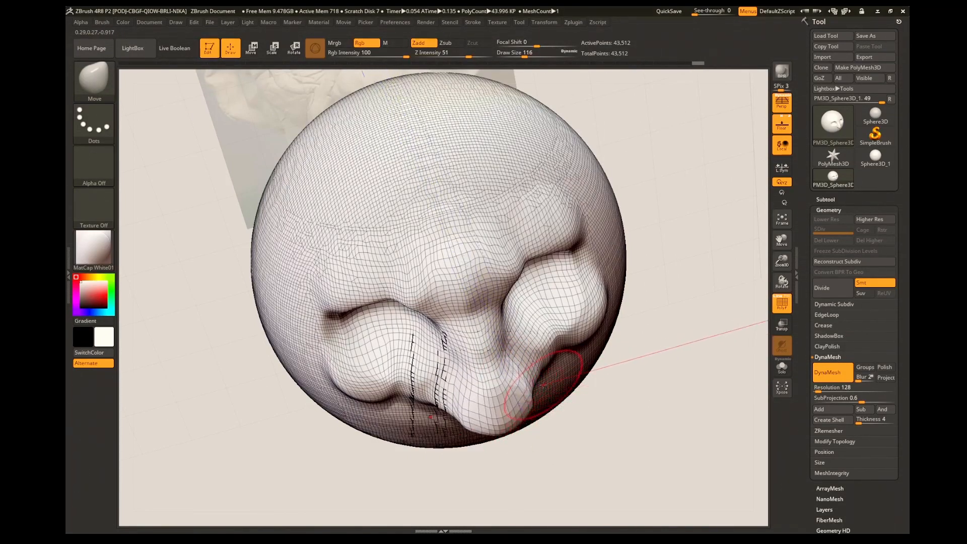
Remesh the stretched face with DynaMesh at resolution 128 and check the redistributed polygons from several angles
key(ctrl)
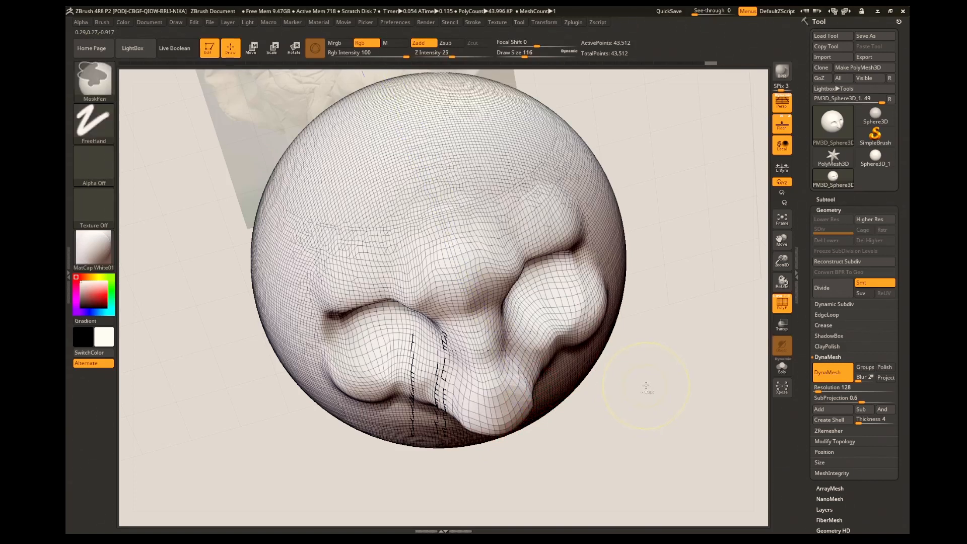
ctrl+drag(655, 408, 704, 441)
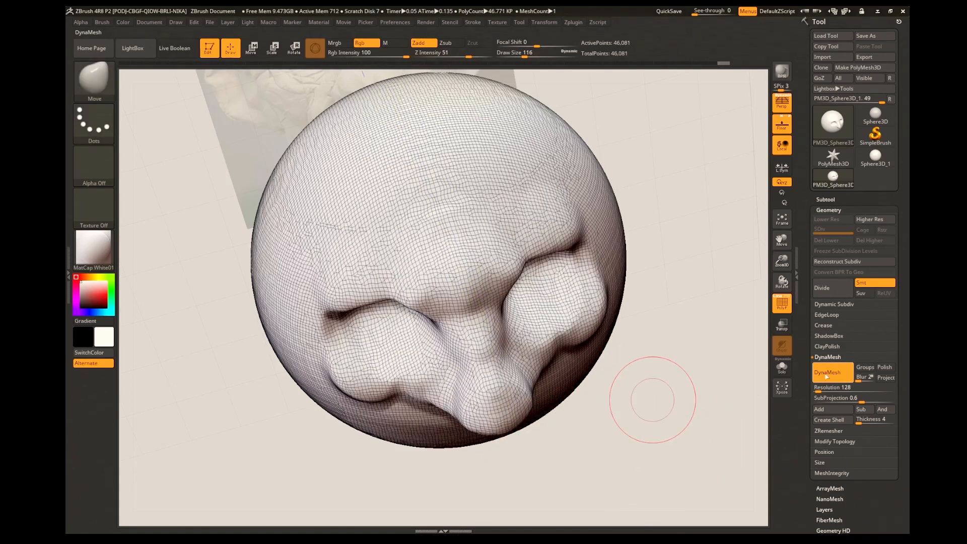
drag(595, 446, 559, 399)
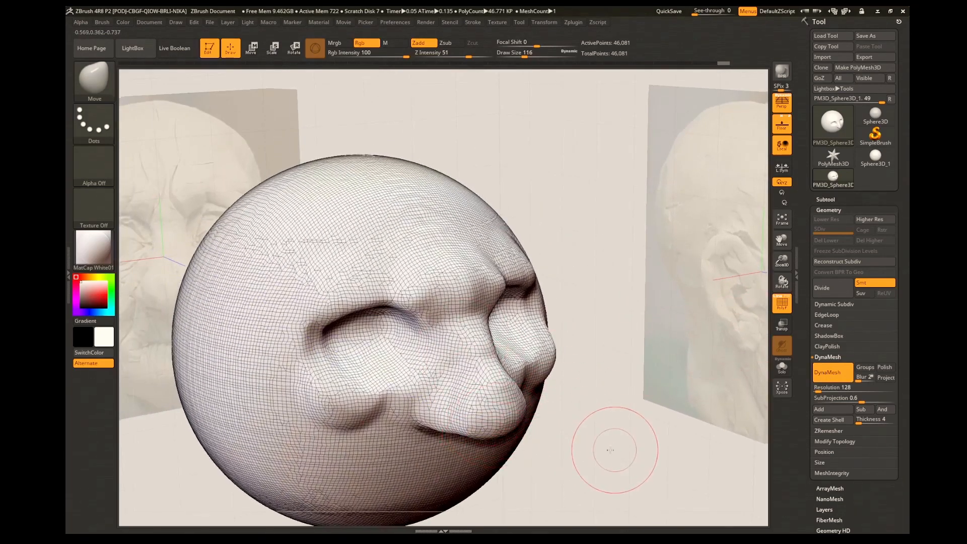
mouse_move(610, 450)
mouse_down()
mouse_move(608, 427)
mouse_move(553, 407)
mouse_up()
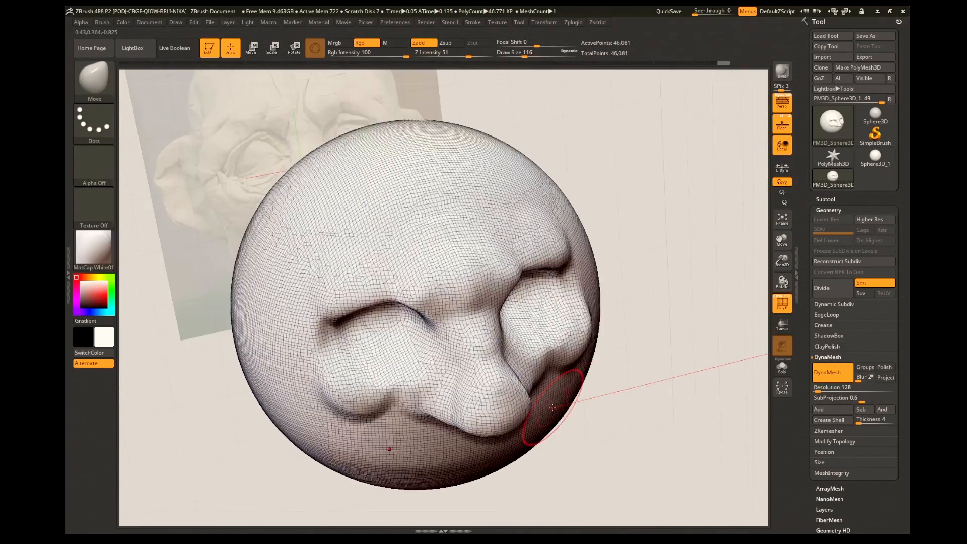
Shape the outer rims of the eye sockets with the Move brush, working from both sides of the face
mouse_move(625, 398)
mouse_down()
mouse_move(607, 399)
mouse_move(668, 395)
mouse_up()
mouse_move(298, 322)
mouse_down()
mouse_move(330, 326)
mouse_move(311, 354)
mouse_up()
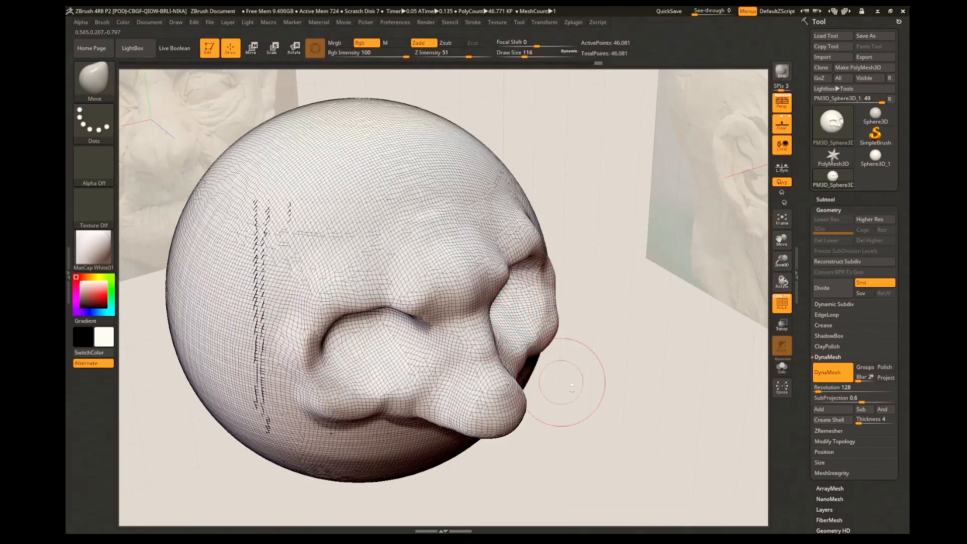
mouse_move(566, 399)
mouse_down()
mouse_move(563, 413)
mouse_move(581, 319)
mouse_up()
drag(567, 267, 555, 274)
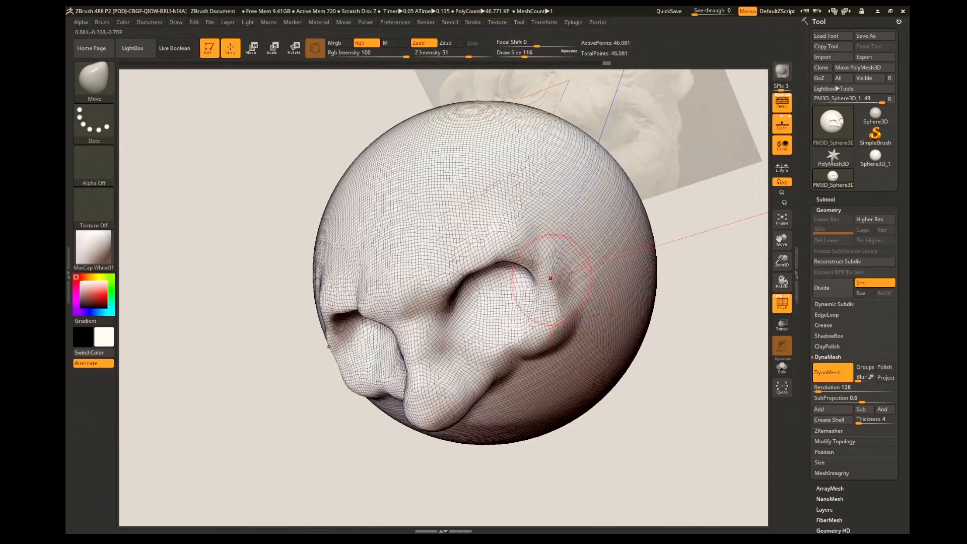
Push the nose bridge and central brow back toward the skull in a near-profile view
mouse_move(575, 433)
mouse_down()
mouse_move(630, 375)
mouse_move(667, 362)
mouse_move(658, 341)
mouse_up()
drag(599, 279, 569, 288)
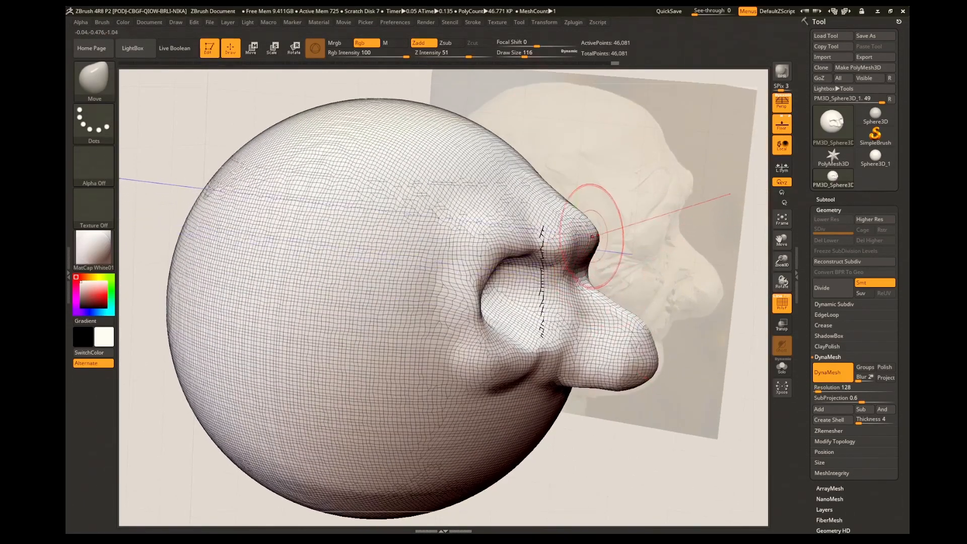
drag(596, 233, 581, 240)
Align the head to a straight side view over the profile reference and turn off perspective distortion
drag(612, 436, 761, 227)
click(781, 102)
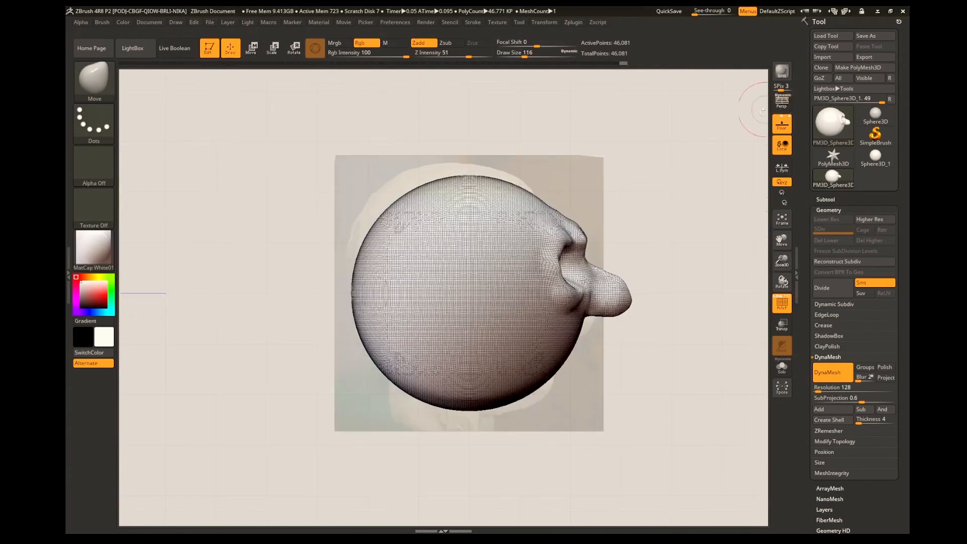
drag(682, 265, 679, 351)
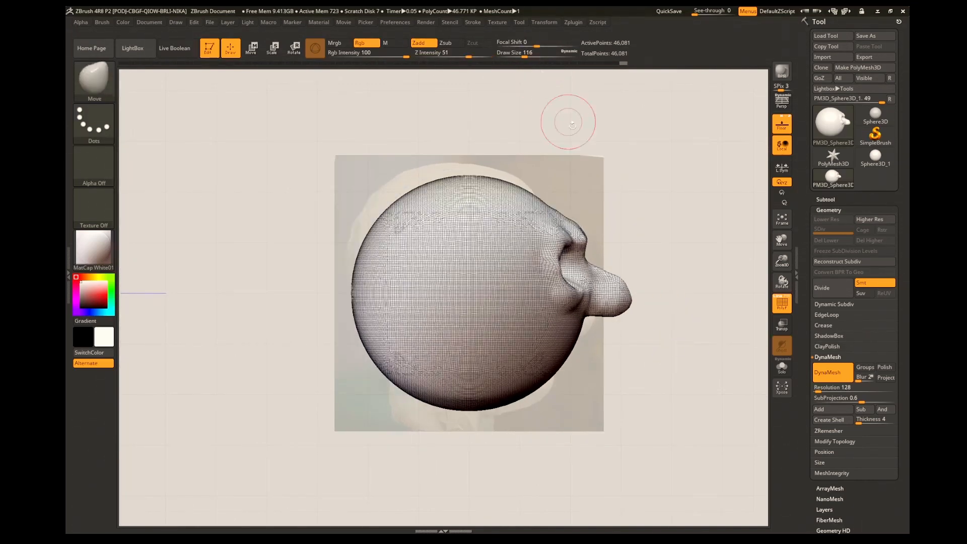
Enlarge the Move brush to 340 and reshape the forehead, cranium, nape and neck to follow the side reference profile
key(bracketright)
key(bracketright)
key(bracketright)
key(bracketright)
key(bracketright)
key(bracketright)
key(bracketright)
key(bracketright)
key(bracketright)
key(bracketright)
key(bracketright)
drag(585, 235, 572, 232)
drag(387, 230, 363, 223)
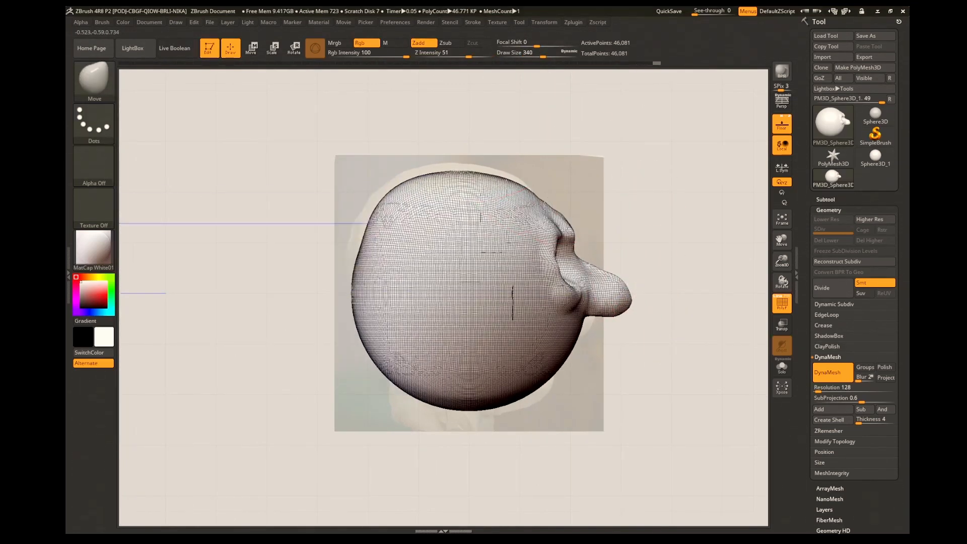
drag(433, 189, 426, 172)
drag(360, 325, 394, 318)
drag(396, 359, 391, 396)
Narrow the head from the front so its sides and jaw follow the front reference
drag(690, 348, 552, 305)
mouse_move(468, 433)
shift+mouse_down()
mouse_move(602, 438)
mouse_move(484, 428)
shift+mouse_up()
drag(403, 328, 508, 324)
shift+drag(711, 327, 632, 338)
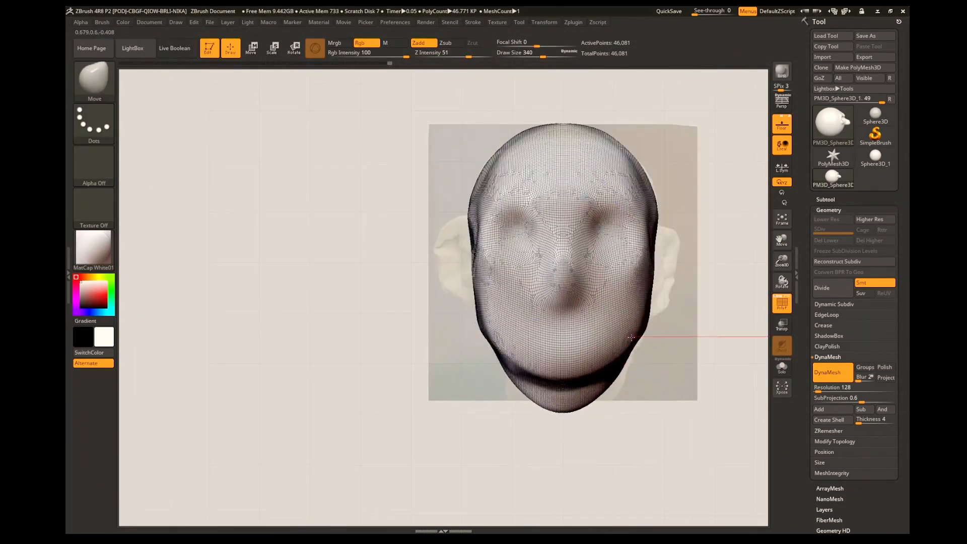
Refine the chin and jaw shape with the Move brush at draw size 112, working around the head
mouse_move(702, 215)
mouse_down()
mouse_move(724, 347)
mouse_move(585, 230)
mouse_move(587, 265)
mouse_up()
drag(543, 55, 524, 54)
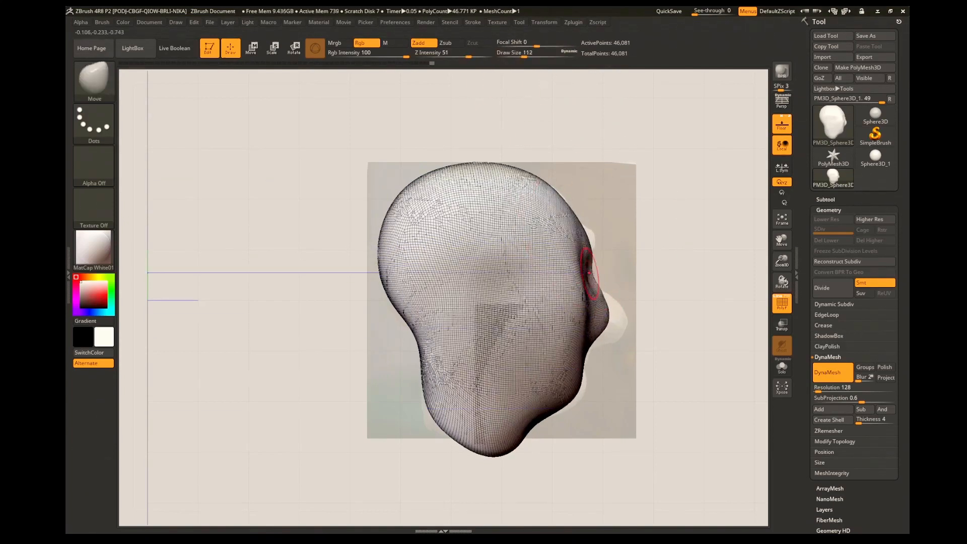
mouse_move(720, 367)
mouse_down()
mouse_move(670, 389)
mouse_move(730, 370)
mouse_up()
drag(554, 403, 557, 390)
mouse_move(705, 388)
mouse_down()
mouse_move(650, 403)
mouse_move(715, 393)
mouse_up()
drag(620, 398, 610, 395)
mouse_move(705, 403)
mouse_down()
mouse_move(680, 410)
mouse_move(725, 453)
mouse_up()
drag(705, 429, 677, 438)
Adjust the side of the face, brow and nose contours against the profile reference
drag(467, 266, 459, 267)
drag(695, 433, 743, 408)
mouse_move(634, 275)
shift+mouse_down()
mouse_move(643, 263)
mouse_move(635, 252)
shift+mouse_up()
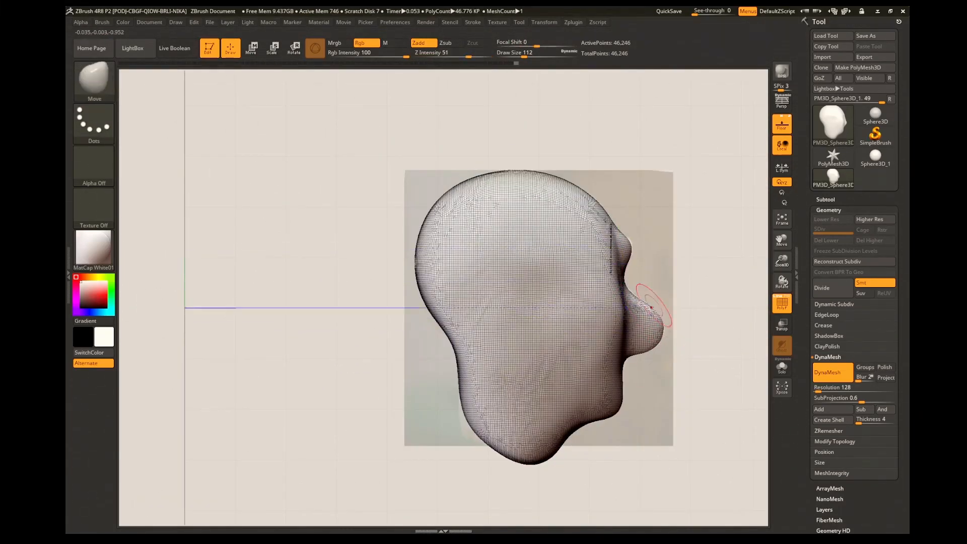
mouse_move(715, 373)
shift+mouse_down()
mouse_move(670, 373)
mouse_move(687, 347)
shift+mouse_up()
shift+drag(680, 335, 675, 329)
drag(720, 428, 705, 403)
drag(686, 267, 685, 282)
Remesh the head with DynaMesh and smooth the rims of the eye sockets
mouse_move(604, 343)
mouse_down()
mouse_move(666, 333)
mouse_move(498, 272)
mouse_up()
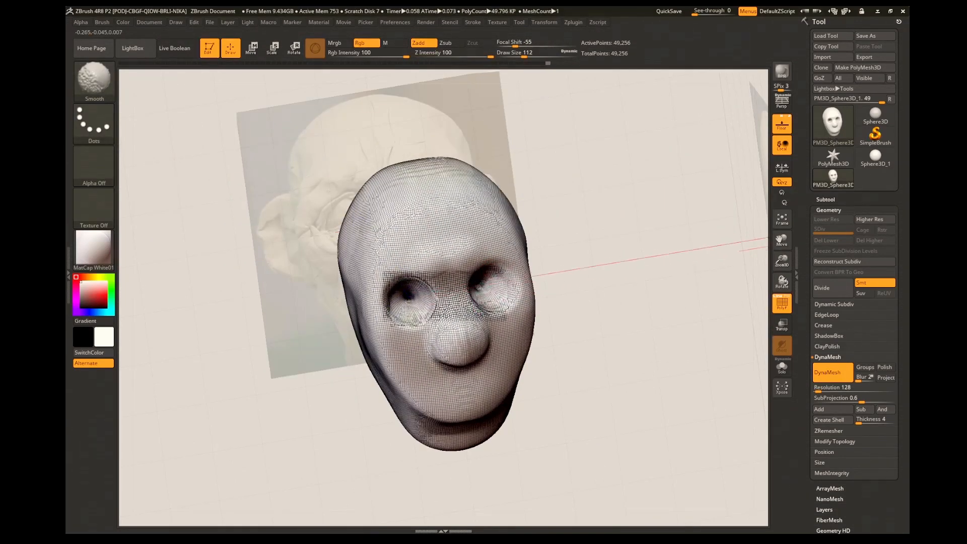
ctrl+drag(631, 288, 650, 302)
shift+drag(496, 287, 500, 301)
mouse_move(615, 304)
mouse_down()
mouse_move(625, 330)
mouse_move(625, 282)
mouse_move(615, 345)
mouse_move(594, 346)
mouse_up()
Shape the cheeks and mouth area with varying Move brush sizes and smooth the surface around the mouth
drag(524, 54, 535, 55)
drag(633, 363, 625, 344)
drag(535, 54, 523, 54)
drag(379, 332, 376, 326)
drag(605, 353, 630, 358)
shift+drag(507, 362, 513, 369)
mouse_move(610, 353)
mouse_down()
mouse_move(564, 342)
mouse_move(604, 332)
mouse_up()
Align the brow, nose, upper lip and chin with the side reference using the Move brush at size 187
drag(523, 54, 531, 54)
drag(519, 400, 496, 403)
drag(579, 322, 657, 302)
drag(423, 255, 430, 257)
drag(432, 302, 439, 307)
drag(442, 336, 448, 361)
shift+drag(544, 368, 554, 376)
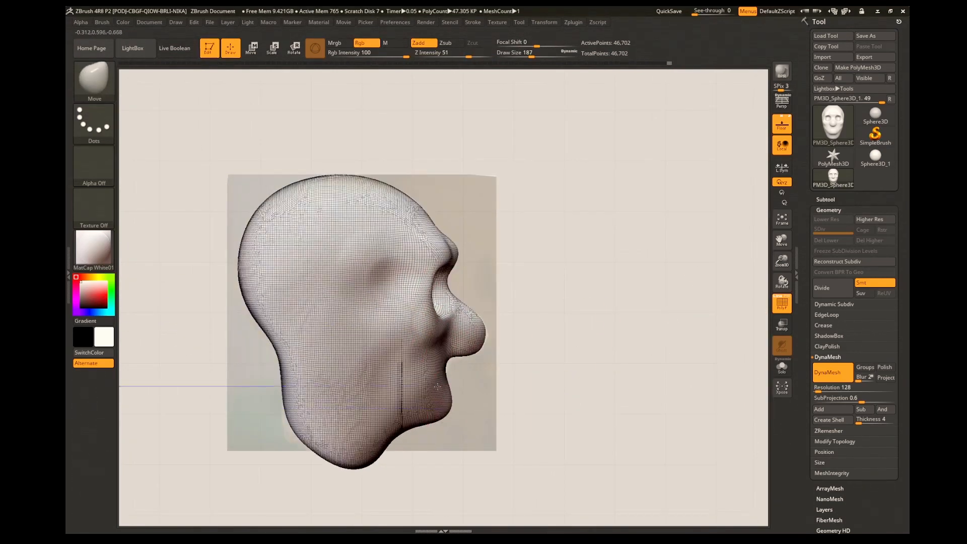
drag(439, 396, 445, 399)
Paint an ear-shaped mask on the side of the head over the reference and invert it
mouse_move(645, 363)
mouse_down()
mouse_move(581, 393)
mouse_move(627, 389)
mouse_move(529, 385)
mouse_up()
ctrl+drag(553, 303, 561, 358)
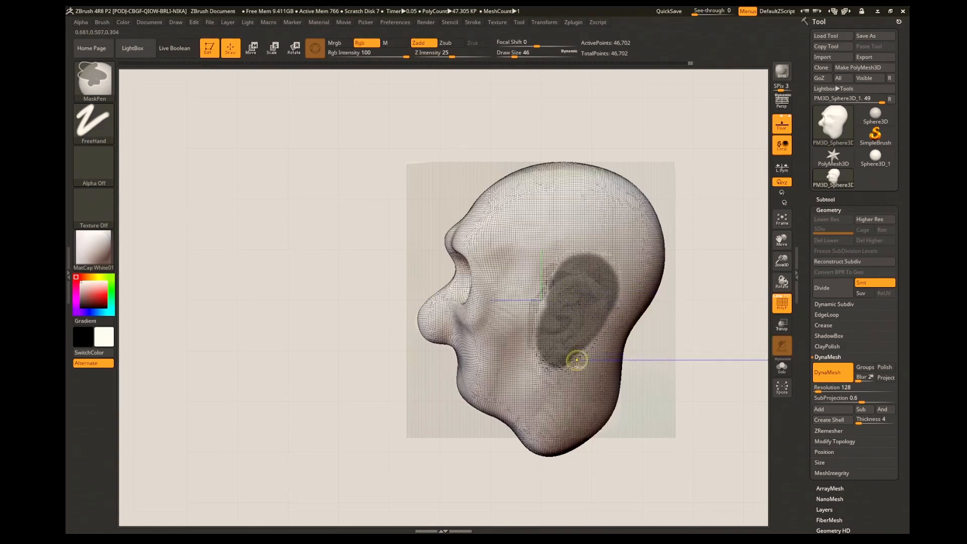
ctrl+click(686, 292)
mouse_move(686, 292)
mouse_down()
mouse_move(745, 297)
mouse_move(705, 287)
mouse_up()
Pull the unmasked ear shape outward with the Move brush at size 274, clear the mask and remesh
drag(514, 55, 538, 56)
drag(576, 267, 596, 258)
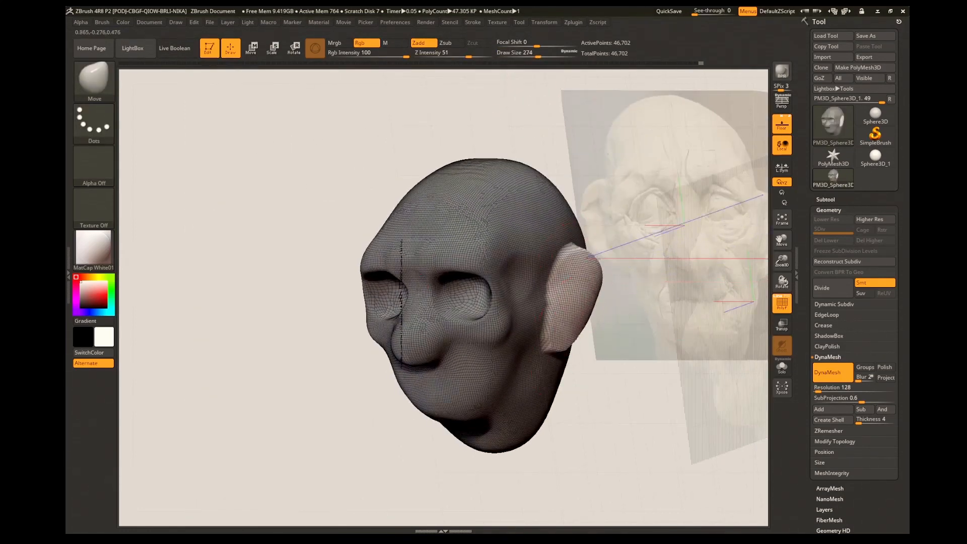
mouse_move(655, 383)
mouse_down()
mouse_move(600, 484)
mouse_move(625, 403)
mouse_move(676, 403)
mouse_up()
mouse_move(676, 403)
mouse_down()
mouse_move(590, 395)
mouse_move(670, 398)
mouse_up()
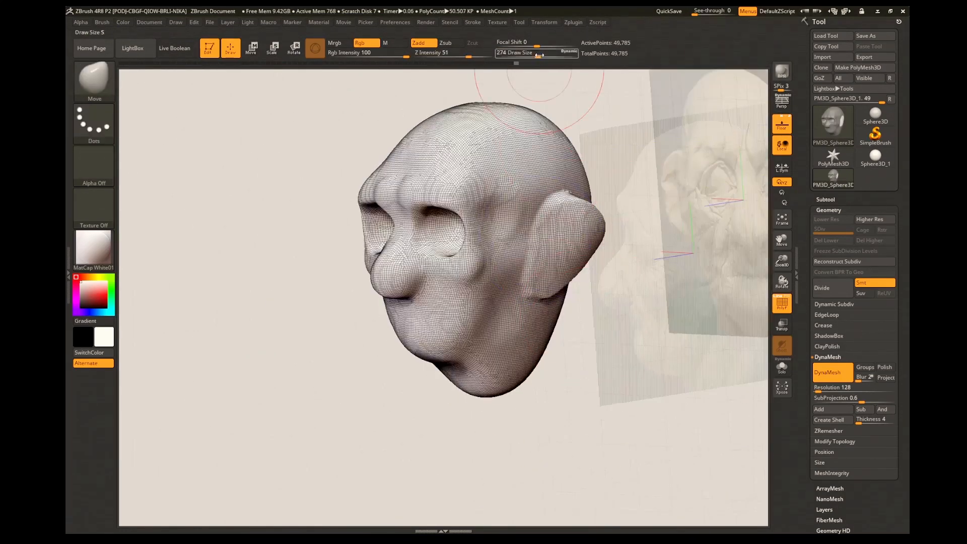
Mask the area behind the ears with a draw size of 41 and invert the mask
drag(539, 56, 519, 56)
mouse_move(580, 403)
mouse_down()
mouse_move(691, 410)
mouse_move(746, 398)
mouse_up()
ctrl+drag(527, 55, 513, 56)
mouse_move(295, 274)
ctrl+mouse_down()
mouse_move(280, 186)
mouse_move(288, 252)
ctrl+mouse_up()
mouse_move(660, 297)
mouse_down()
mouse_move(611, 310)
mouse_move(533, 367)
mouse_move(551, 120)
mouse_up()
ctrl+click(611, 311)
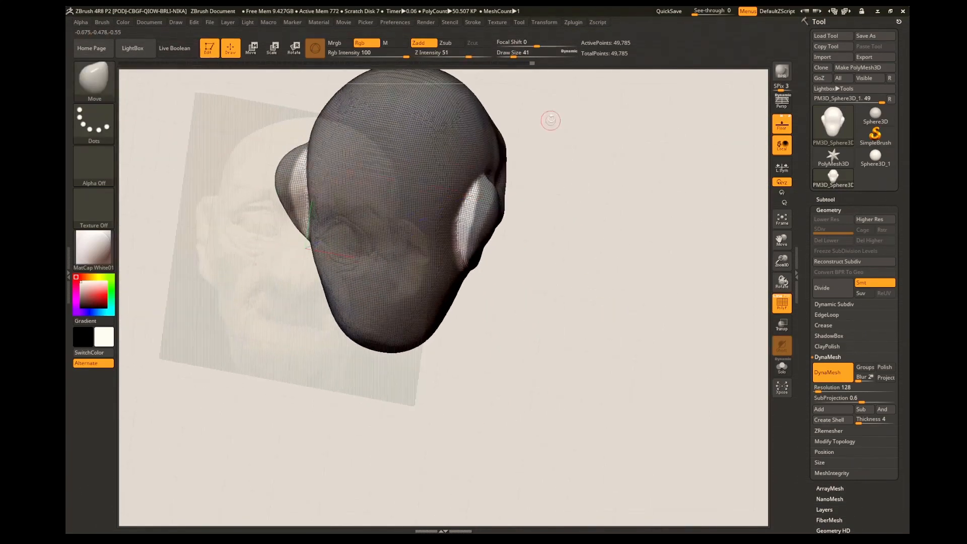
Push in the unmasked backs of the ears with the Move brush at size 101, clear the mask and remesh
drag(513, 56, 522, 56)
mouse_move(476, 204)
mouse_down()
mouse_move(460, 231)
mouse_move(474, 237)
mouse_up()
drag(579, 292, 547, 287)
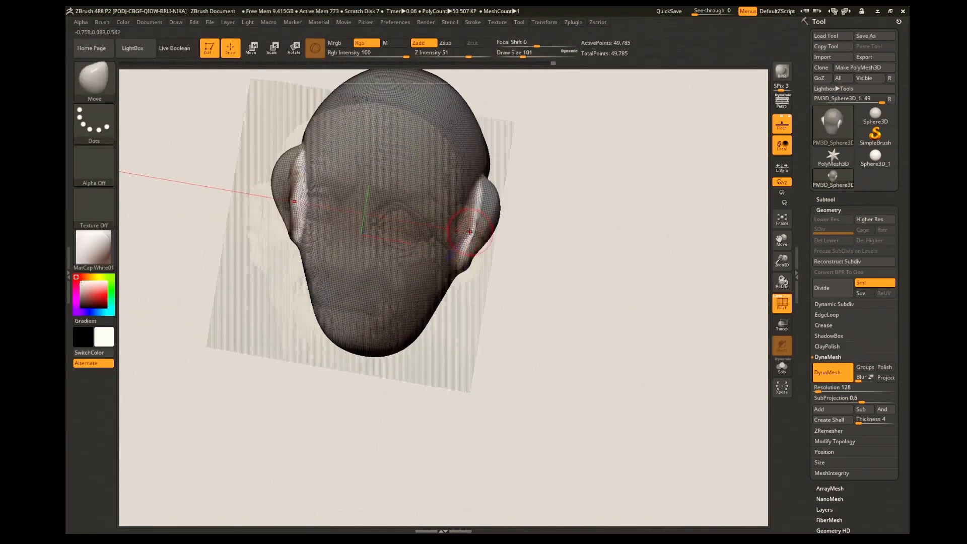
mouse_move(585, 322)
mouse_down()
mouse_move(559, 331)
mouse_move(594, 302)
mouse_move(569, 304)
mouse_up()
drag(479, 221, 471, 226)
mouse_move(603, 198)
ctrl+mouse_down()
mouse_move(632, 265)
mouse_move(456, 284)
ctrl+mouse_up()
Carve and smooth the crease where the ears join the skull using the DamStandard brush at size 56
key(b)
key(d)
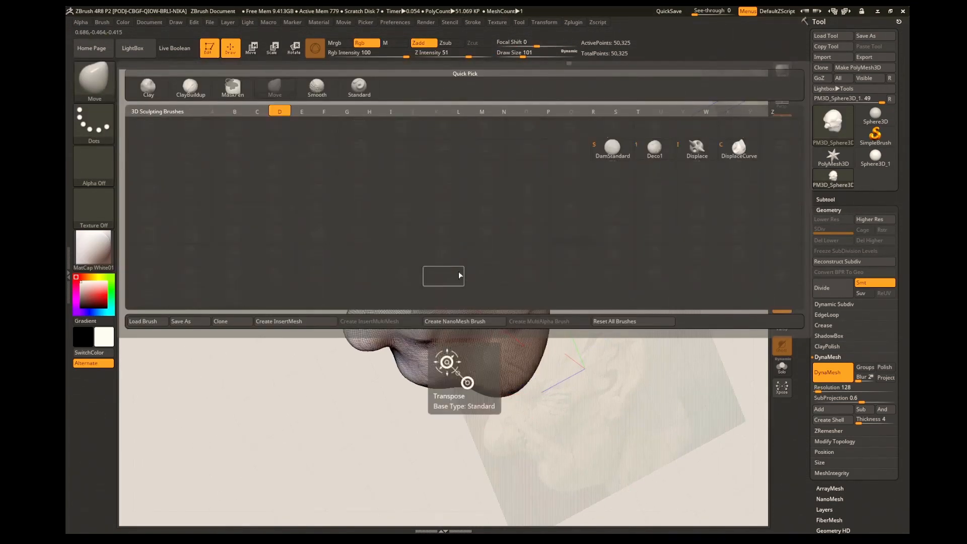
key(s)
drag(689, 248, 738, 307)
drag(523, 56, 510, 56)
mouse_move(585, 357)
mouse_down()
mouse_move(559, 370)
mouse_move(585, 403)
mouse_up()
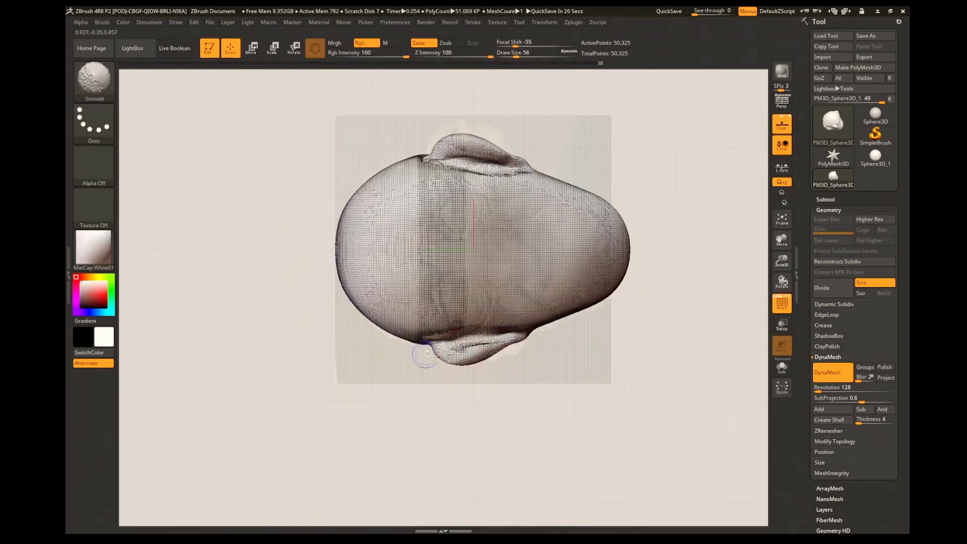
mouse_move(423, 373)
mouse_down()
mouse_move(483, 363)
mouse_move(509, 378)
mouse_up()
drag(509, 428, 555, 444)
mouse_move(352, 353)
mouse_down()
mouse_move(403, 332)
mouse_move(483, 373)
mouse_move(404, 343)
mouse_move(353, 383)
mouse_move(413, 418)
mouse_up()
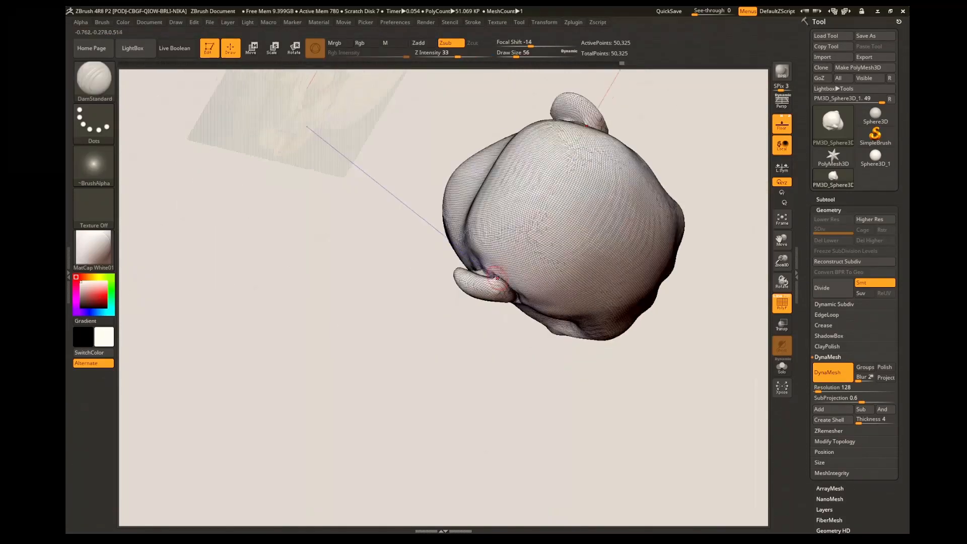
mouse_move(433, 373)
mouse_down()
mouse_move(481, 406)
mouse_move(453, 388)
mouse_up()
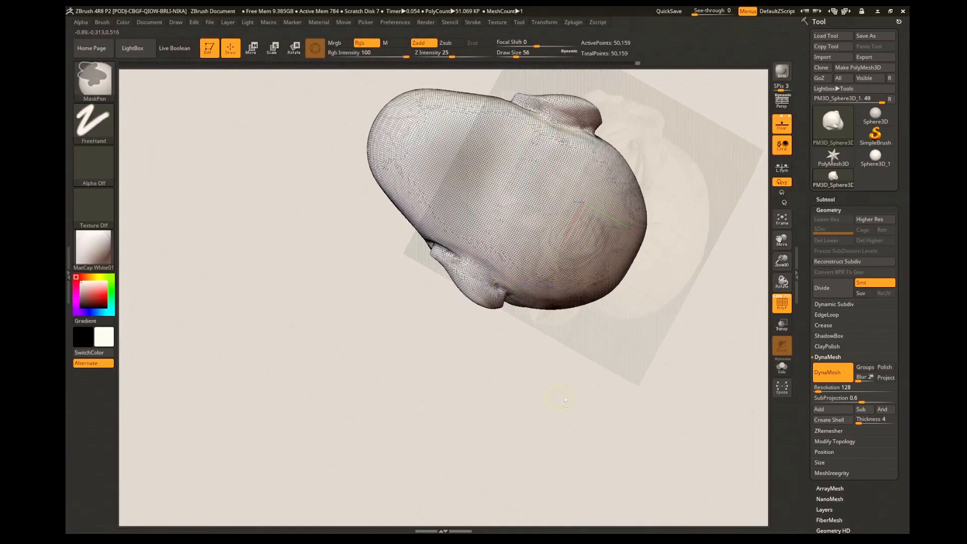
Cut the mouth line and facial folds with the DamStandard brush and remesh the head
drag(383, 403, 352, 282)
mouse_move(353, 353)
mouse_down()
mouse_move(403, 348)
mouse_move(383, 353)
mouse_up()
drag(574, 319, 545, 318)
drag(353, 363, 403, 358)
drag(580, 398, 635, 393)
mouse_move(607, 351)
ctrl+mouse_down()
mouse_move(624, 384)
mouse_move(549, 398)
mouse_move(580, 391)
ctrl+mouse_up()
Swell the facial forms with the Inflat brush and refine the chin and jaw with the Move brush at size 120
click(104, 82)
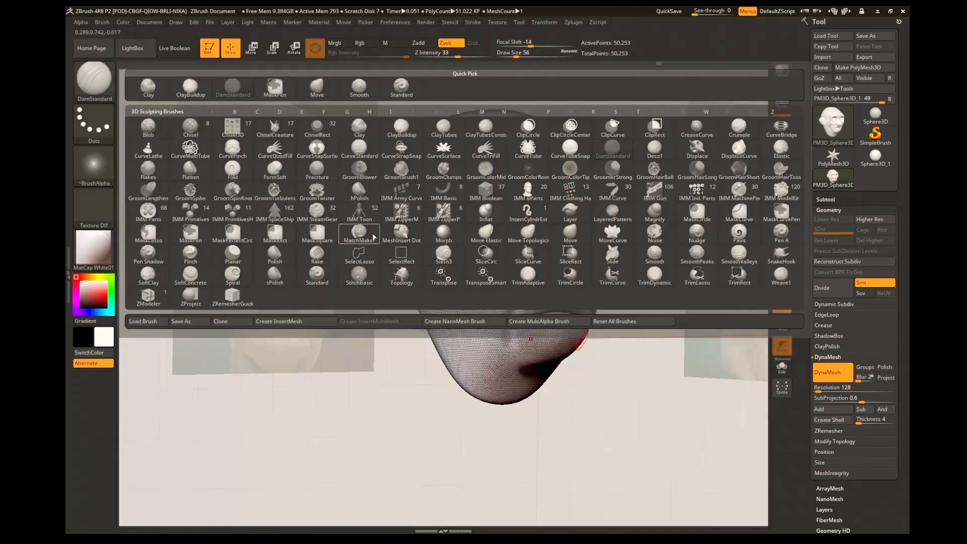
click(361, 231)
drag(655, 383, 590, 386)
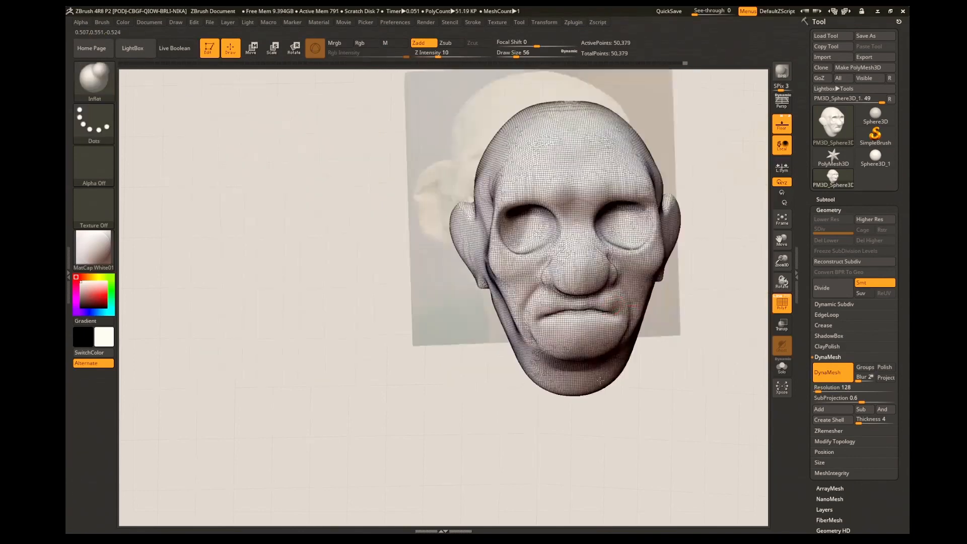
drag(590, 433, 700, 429)
drag(655, 403, 609, 410)
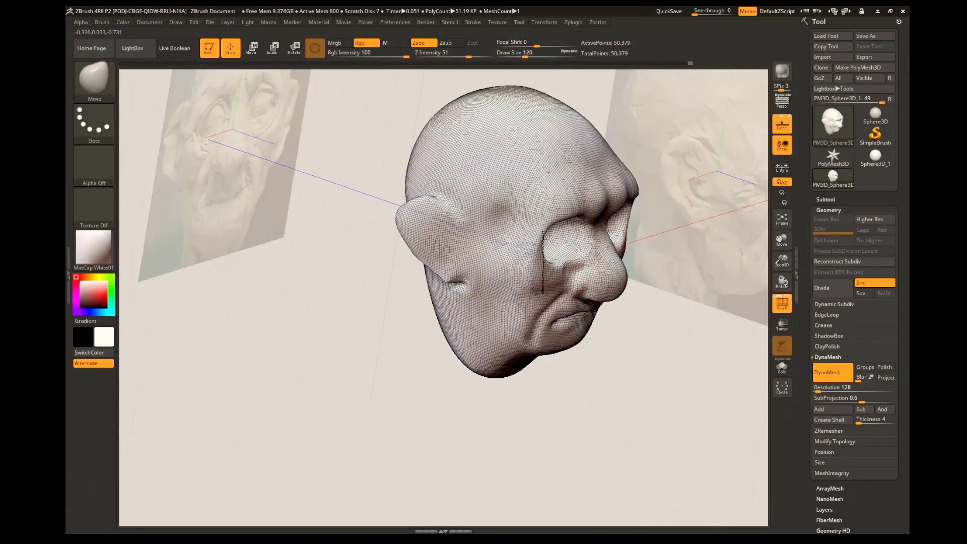
drag(675, 408, 625, 426)
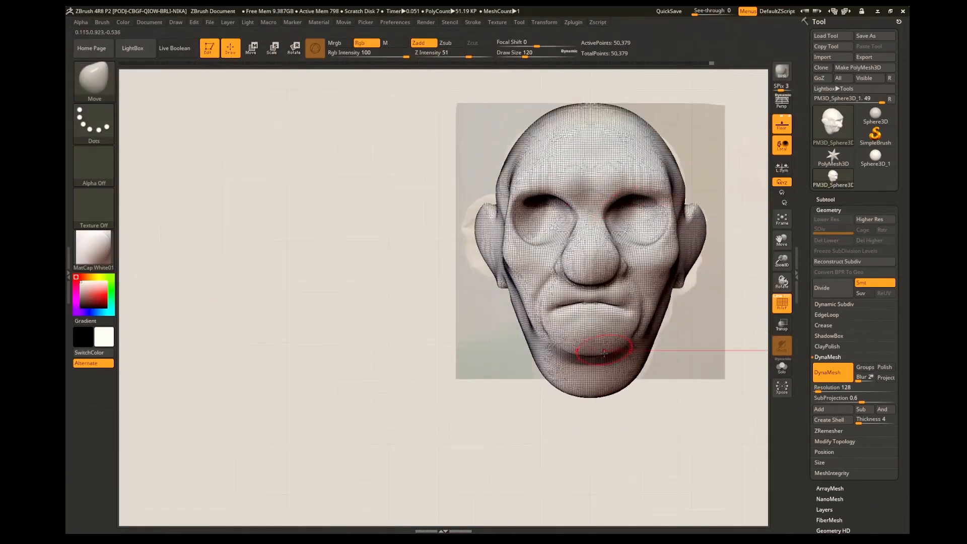
mouse_move(565, 443)
mouse_down()
mouse_move(586, 451)
mouse_move(569, 446)
mouse_up()
Build up the nose bridge, nostril wings and upper eyelids with the ClayBuildup brush at size 68 and remesh
click(94, 81)
click(437, 152)
drag(525, 56, 519, 56)
mouse_move(624, 423)
mouse_down()
mouse_move(684, 425)
mouse_move(655, 434)
mouse_up()
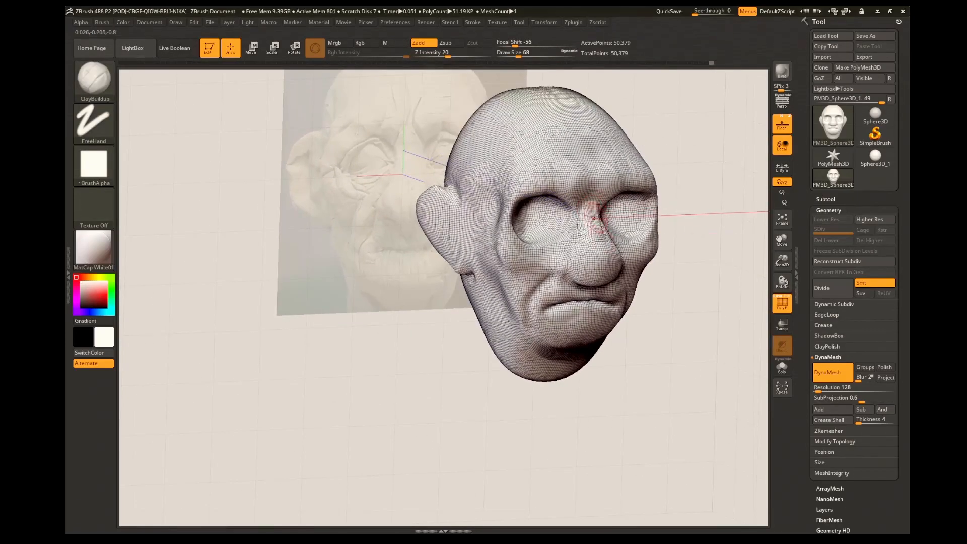
drag(564, 261, 571, 275)
mouse_move(670, 418)
mouse_down()
mouse_move(579, 424)
mouse_move(690, 418)
mouse_move(625, 433)
mouse_up()
shift+drag(519, 320, 533, 324)
mouse_move(655, 428)
mouse_down()
mouse_move(453, 438)
mouse_move(302, 302)
mouse_move(140, 94)
mouse_up()
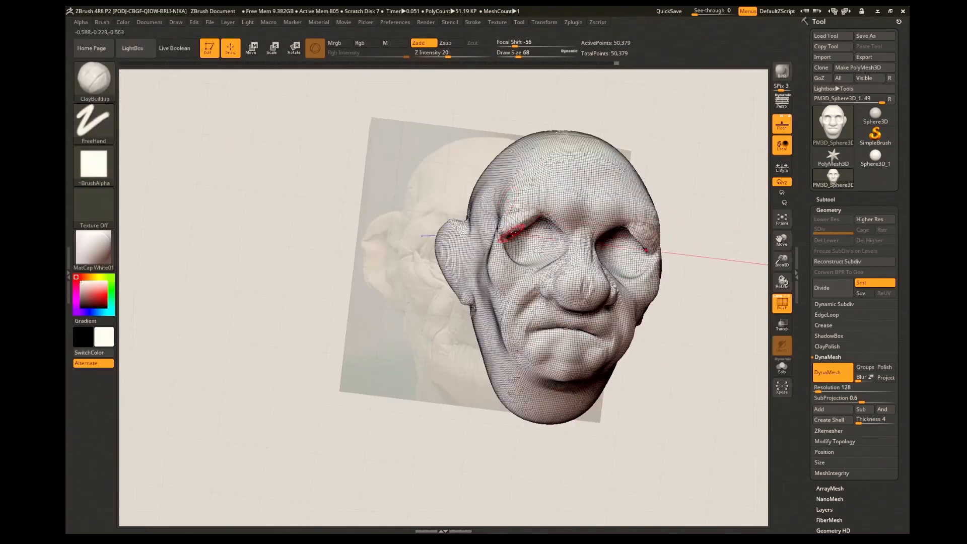
drag(705, 262, 665, 282)
mouse_move(730, 352)
ctrl+mouse_down()
mouse_move(720, 363)
mouse_move(666, 330)
mouse_move(695, 322)
ctrl+mouse_up()
Mask the inner ear, invert the mask, reshape the ear bowl with the Move brush at size 167 and clear the mask
ctrl+drag(554, 260, 562, 271)
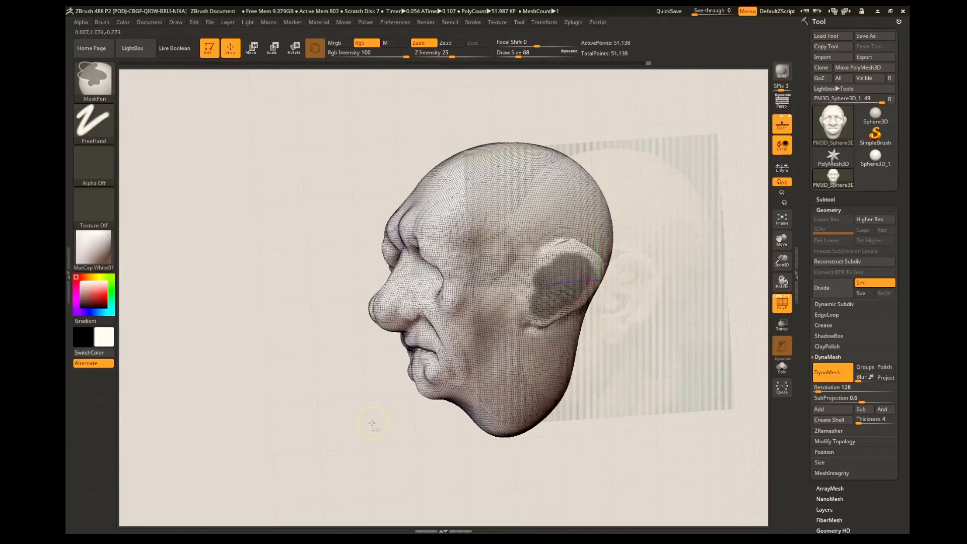
ctrl+click(358, 406)
key(b)
key(m)
key(v)
drag(201, 302, 277, 303)
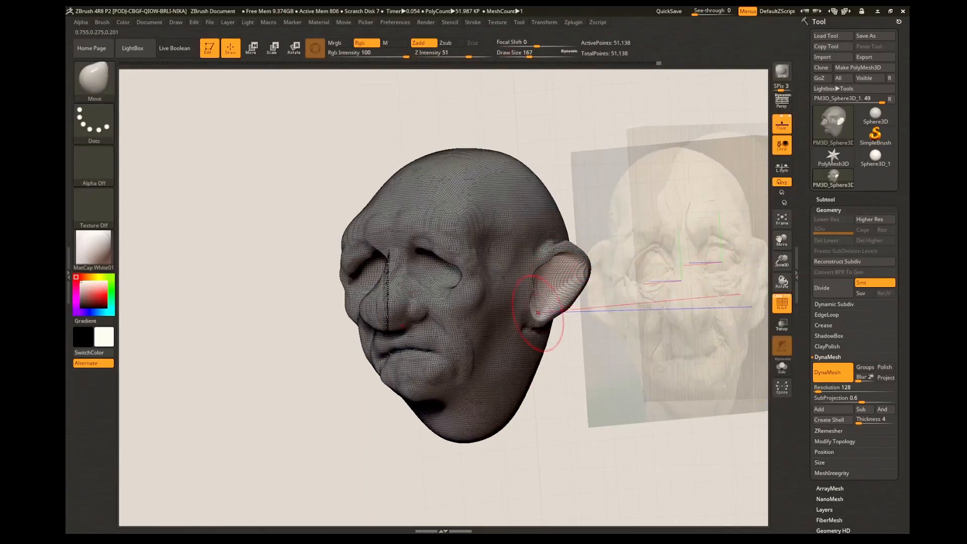
ctrl+click(529, 459)
drag(529, 460, 630, 460)
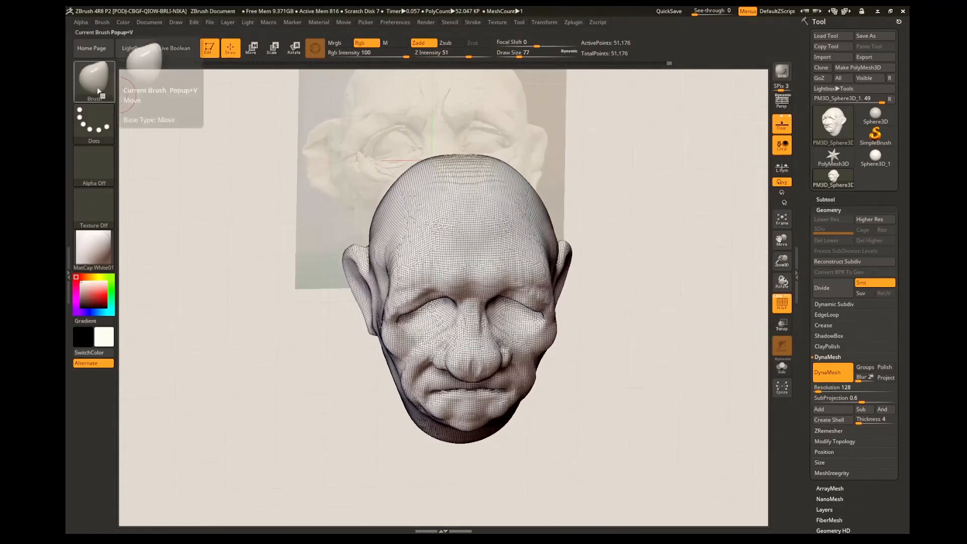
Add lower eyelid and inner ear forms with the ClayBuildup brush at size 39
key(b)
key(c)
key(b)
drag(630, 303, 680, 302)
drag(482, 295, 605, 323)
drag(624, 265, 534, 282)
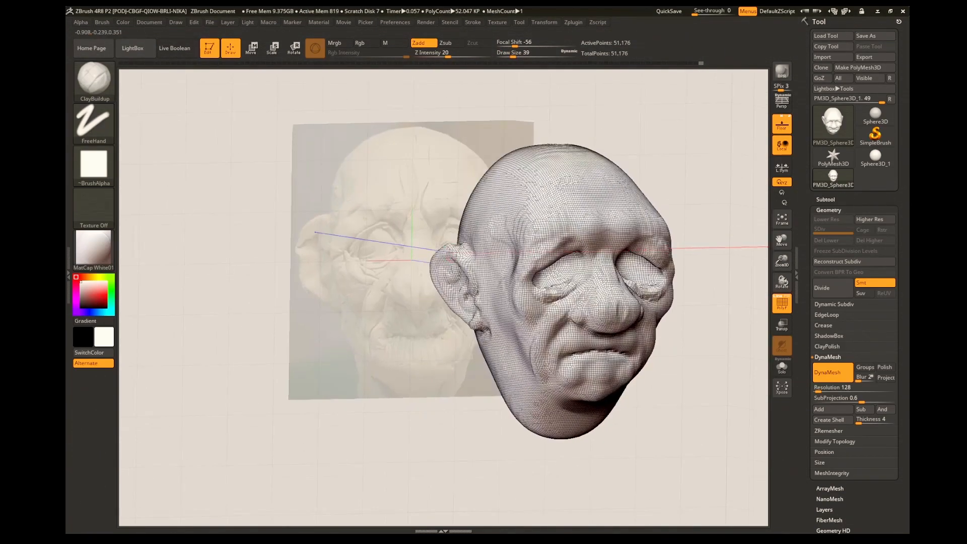
Adjust the ears and facial outline against the front reference with the Move brush
key(b)
key(m)
key(v)
drag(522, 58, 537, 57)
shift+drag(417, 292, 403, 401)
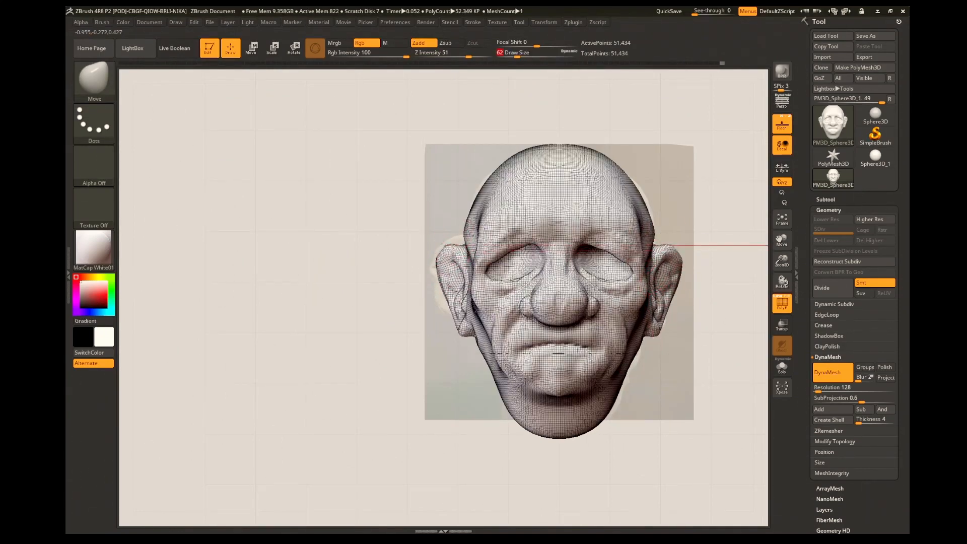
drag(670, 245, 504, 252)
mouse_move(635, 434)
mouse_down()
mouse_move(580, 438)
mouse_move(659, 443)
mouse_move(630, 419)
mouse_move(607, 430)
mouse_move(518, 428)
mouse_move(620, 428)
mouse_up()
Refine the nose against the side reference with the Move brush at size 140
drag(523, 56, 538, 56)
mouse_move(746, 242)
mouse_down()
mouse_move(711, 218)
mouse_move(734, 291)
mouse_up()
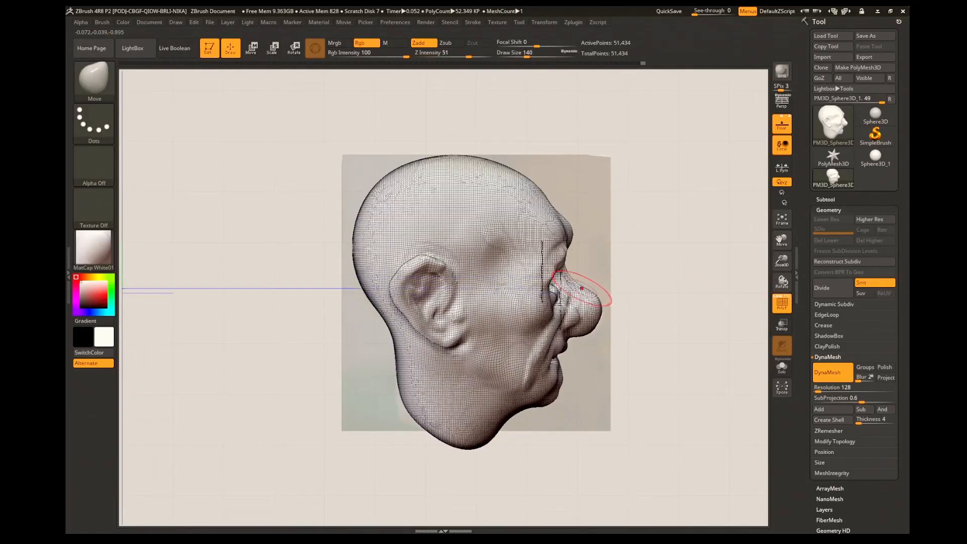
drag(658, 425, 722, 381)
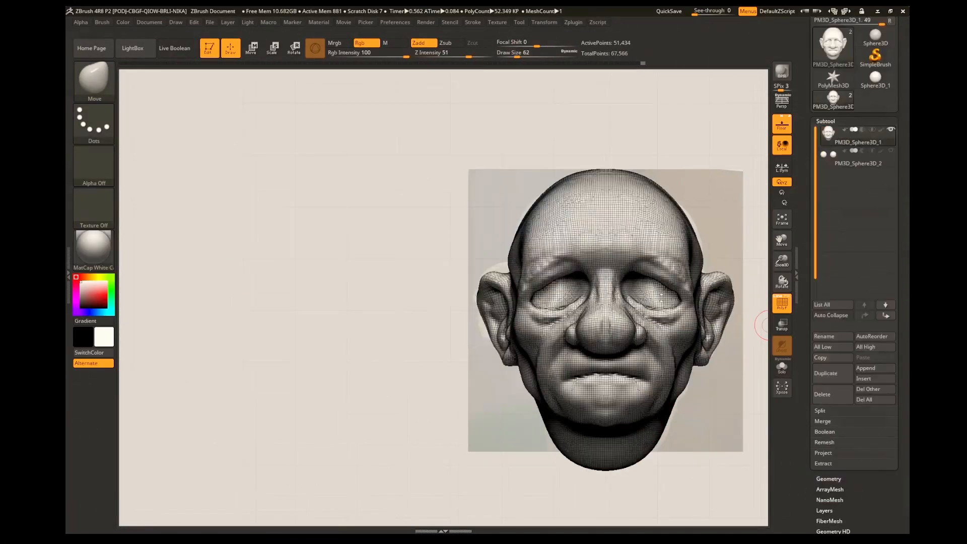
Show the eyeball subtool and fit the eyelids of the head around it with the Move brush
click(891, 150)
alt+drag(762, 307, 602, 298)
mouse_move(655, 321)
mouse_down()
mouse_move(692, 322)
mouse_move(662, 331)
mouse_up()
Set the DynaMesh resolution to 312 and remesh the head
click(830, 489)
drag(904, 492, 905, 414)
click(829, 55)
drag(817, 235, 822, 235)
ctrl+drag(767, 253, 698, 283)
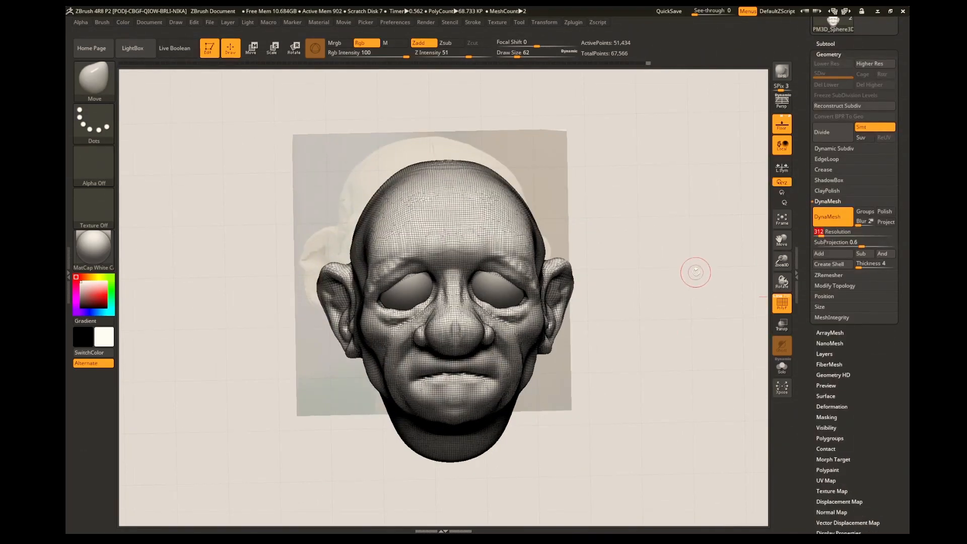
Hide the floor reference images and the polygon wireframe to view the clean sculpt
drag(605, 335, 626, 336)
click(782, 124)
click(782, 303)
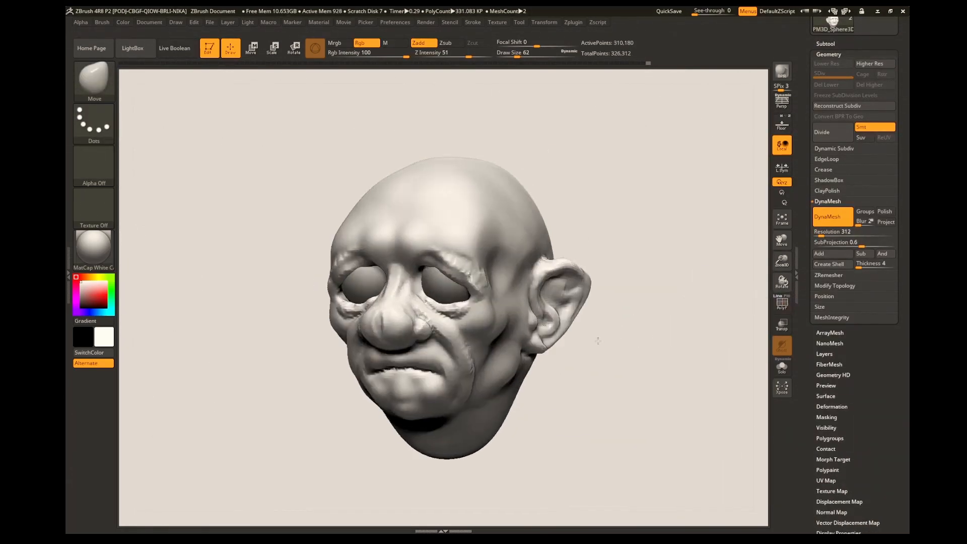
Apply a slight Polish deformation to the head and smooth the remaining roughness on the face
click(832, 407)
drag(822, 81, 825, 82)
drag(662, 323, 602, 322)
shift+drag(484, 290, 488, 297)
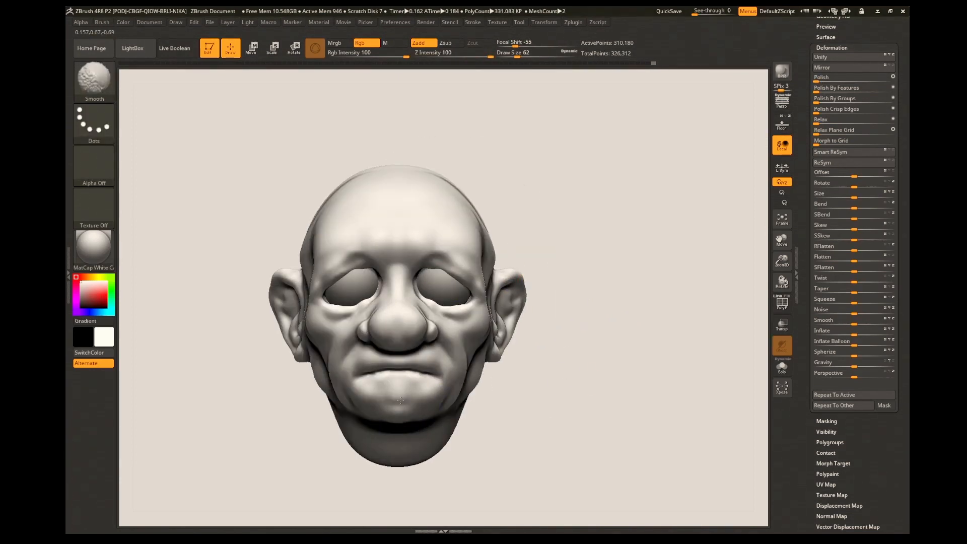
Reshape the lips from below with the Move brush at size 101
click(107, 80)
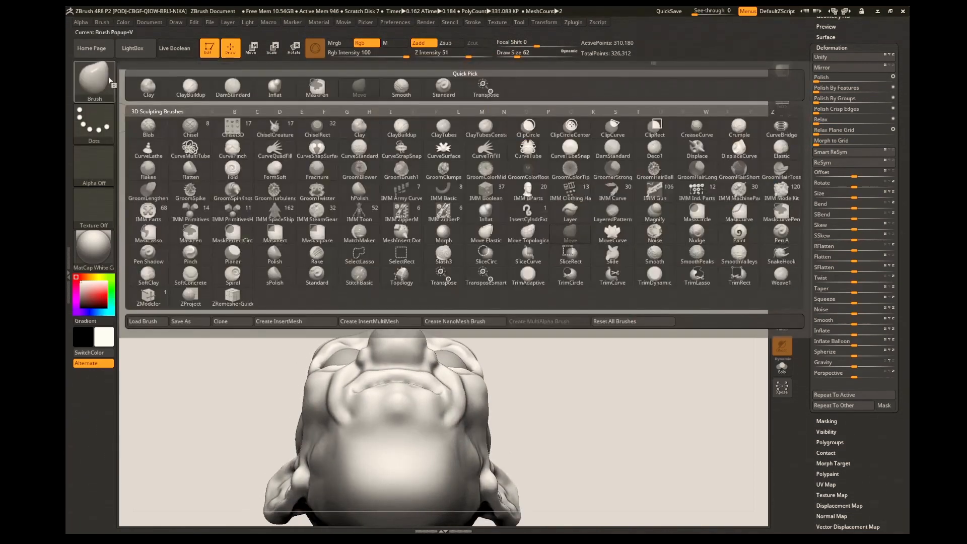
click(535, 54)
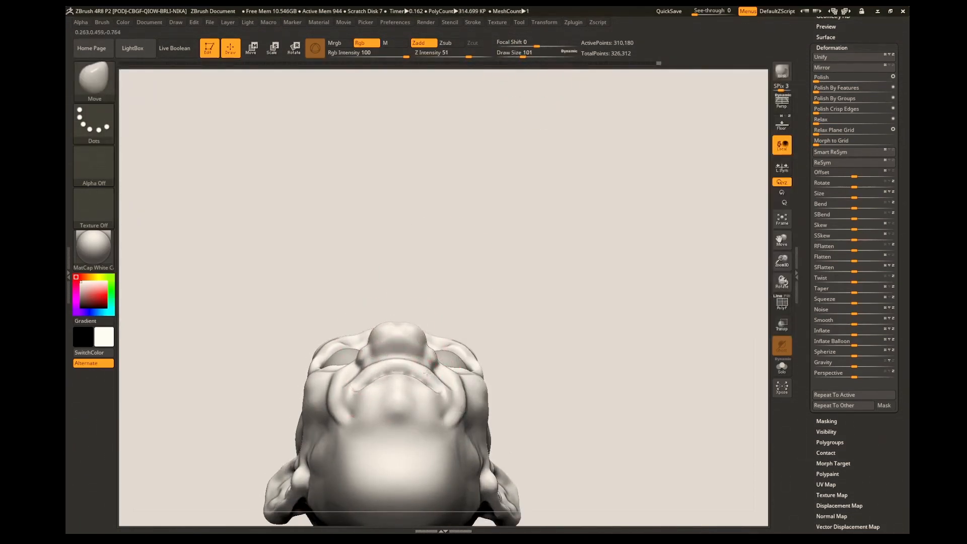
mouse_move(556, 249)
mouse_down()
mouse_move(613, 346)
mouse_move(559, 378)
mouse_move(535, 357)
mouse_move(453, 356)
mouse_move(667, 363)
mouse_move(602, 327)
mouse_up()
Define the creases around the nostril wings with the DamStandard brush at size 44 and smooth the nose side and jaw
click(100, 81)
click(252, 96)
drag(553, 282, 628, 303)
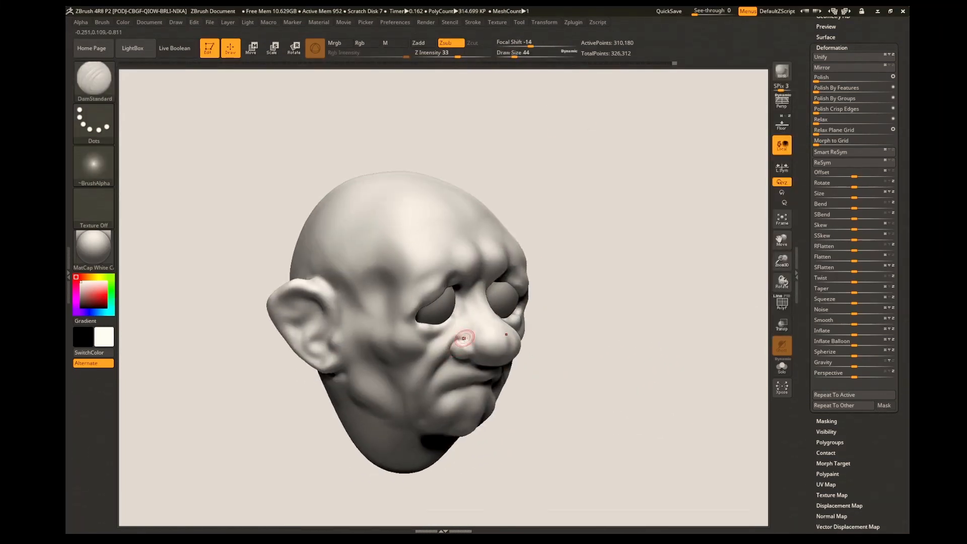
shift+drag(464, 338, 452, 361)
mouse_move(617, 375)
mouse_down()
mouse_move(557, 392)
mouse_move(592, 388)
mouse_up()
shift+drag(524, 395, 521, 426)
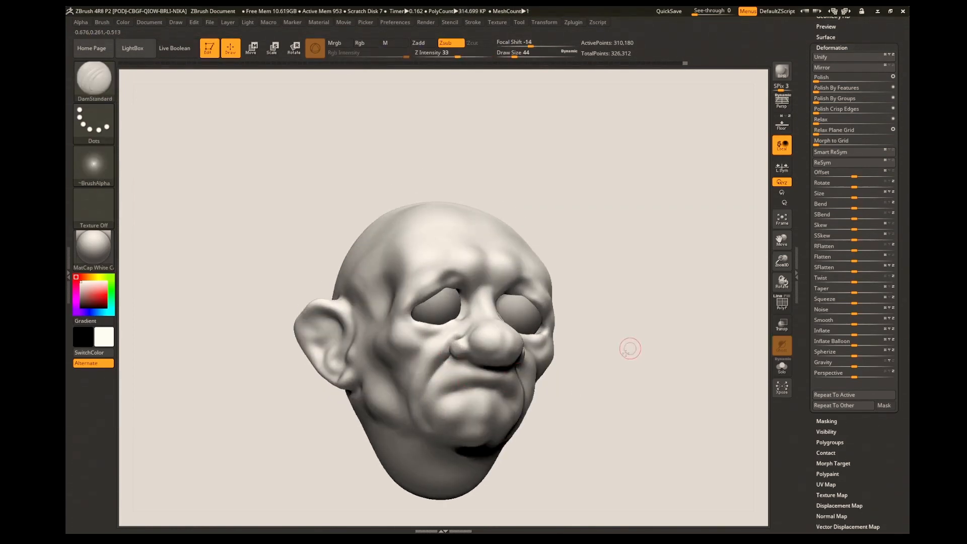
Build up the upper eyelids with the ClayBuildup brush at size 33 and smooth the strokes
mouse_move(630, 349)
mouse_down()
mouse_move(544, 363)
mouse_move(476, 347)
mouse_up()
mouse_move(599, 252)
mouse_down()
mouse_move(598, 295)
mouse_move(544, 347)
mouse_move(619, 282)
mouse_up()
mouse_move(655, 237)
mouse_down()
mouse_move(641, 326)
mouse_move(648, 363)
mouse_move(605, 292)
mouse_up()
click(95, 78)
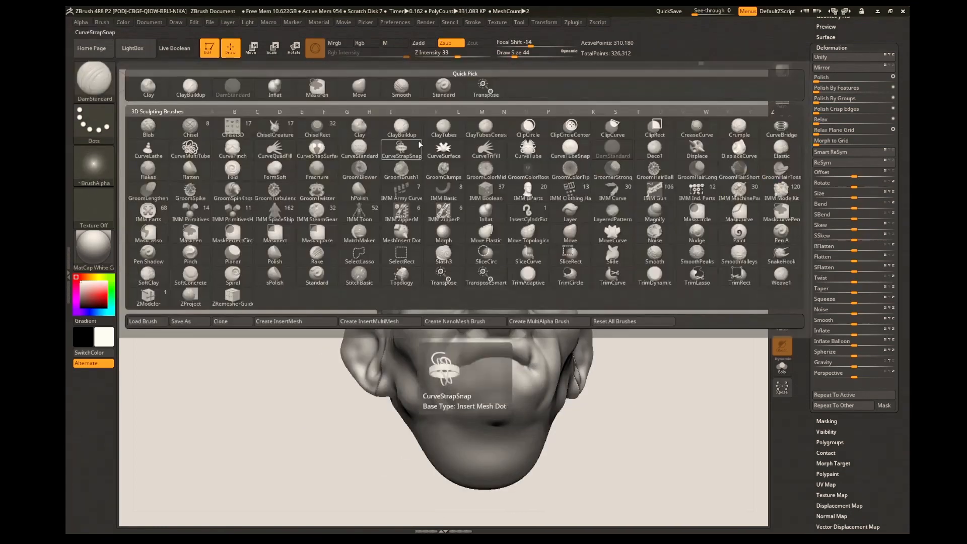
click(371, 128)
drag(782, 260, 782, 267)
drag(726, 242, 721, 249)
mouse_move(389, 246)
mouse_down()
mouse_move(474, 214)
mouse_move(403, 224)
mouse_move(439, 201)
mouse_up()
shift+drag(436, 204, 391, 246)
drag(700, 121, 700, 197)
shift+drag(435, 201, 390, 239)
drag(700, 151, 716, 186)
Add thickness to the lower eyelid rims and around the inner eye corners with ClayBuildup, smoothing the lids
drag(431, 272, 402, 254)
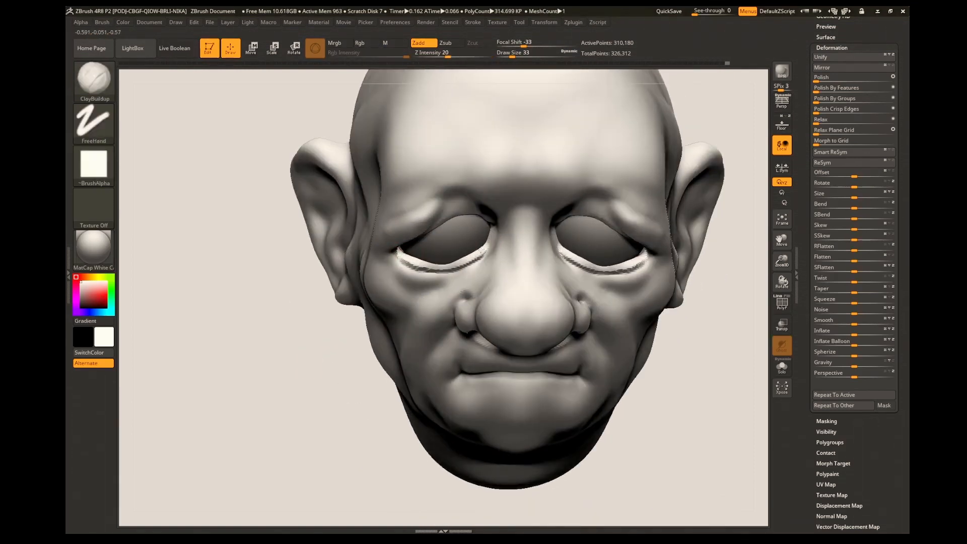
drag(483, 250, 489, 242)
drag(721, 347, 675, 345)
drag(721, 403, 717, 343)
drag(562, 207, 555, 221)
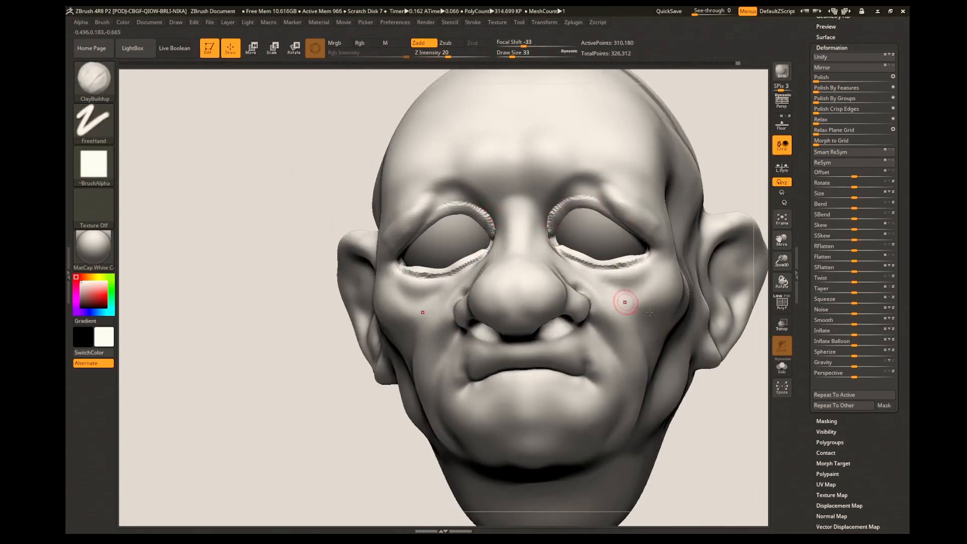
drag(728, 380, 685, 382)
mouse_move(597, 202)
shift+mouse_down()
mouse_move(562, 207)
mouse_move(554, 225)
shift+mouse_up()
shift+drag(610, 271, 637, 262)
Adjust the face with the Move brush at size 71 and remesh the head with DynaMesh
drag(720, 428, 755, 428)
key(b)
key(m)
key(v)
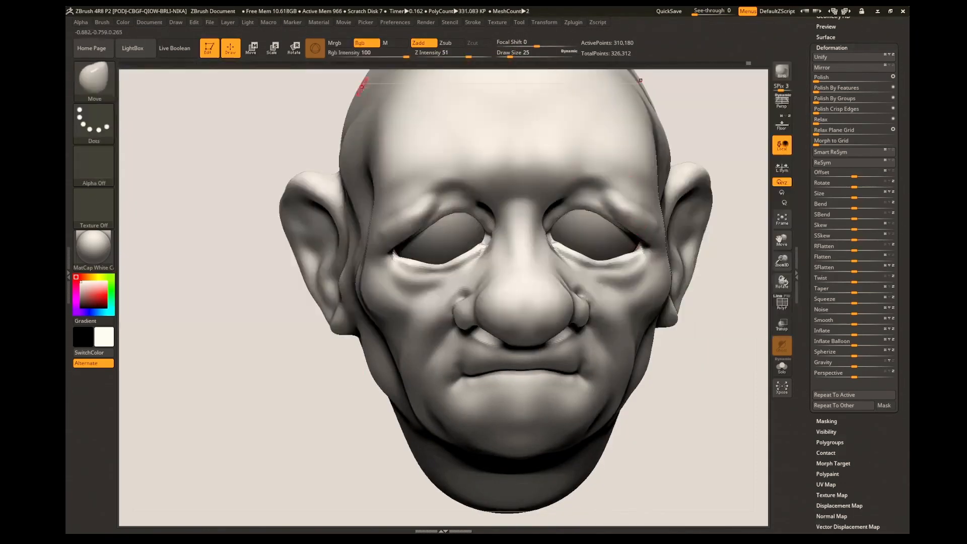
drag(511, 56, 519, 56)
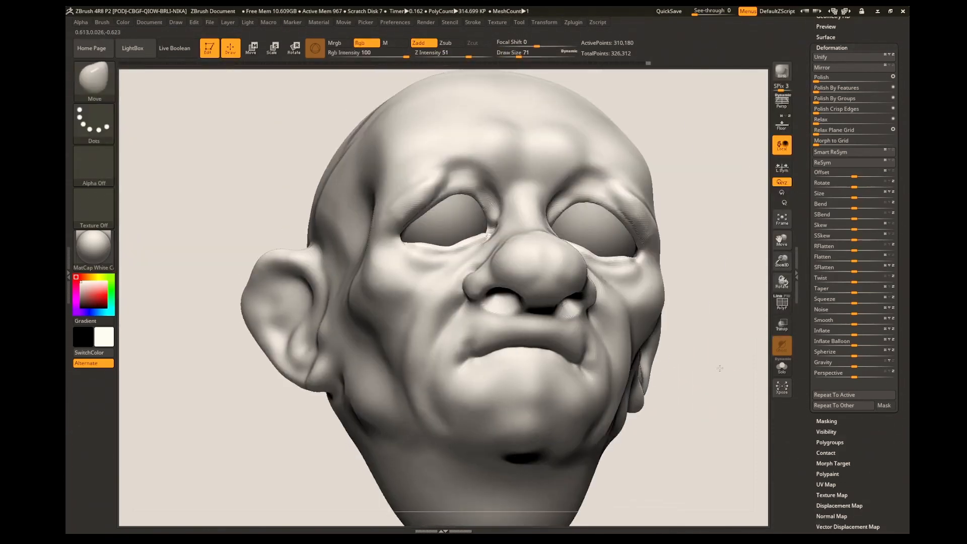
key(shift)
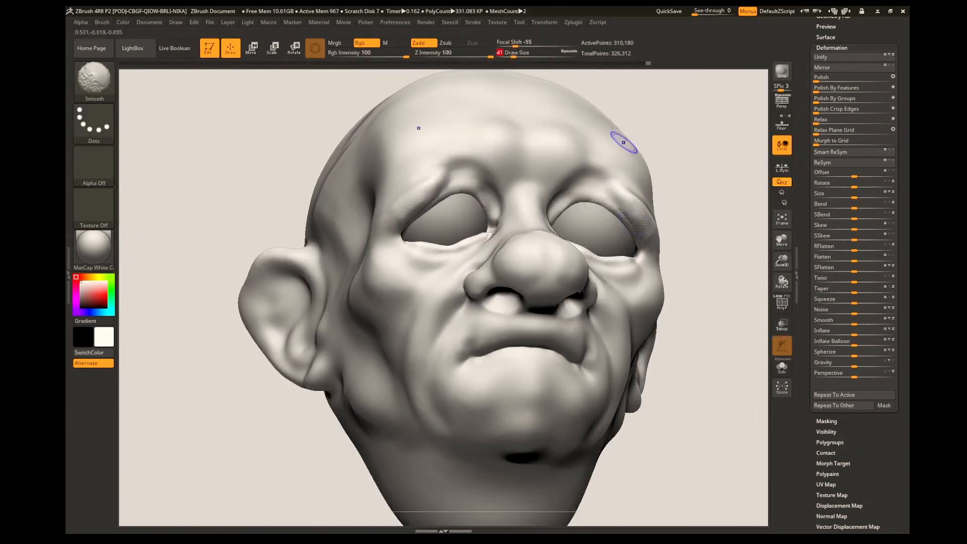
drag(705, 264, 627, 270)
ctrl+drag(365, 433, 393, 455)
mouse_move(327, 393)
mouse_down()
mouse_move(272, 428)
mouse_move(322, 449)
mouse_up()
Set up the Inflat brush at size 54
click(101, 78)
click(487, 210)
drag(508, 57, 516, 58)
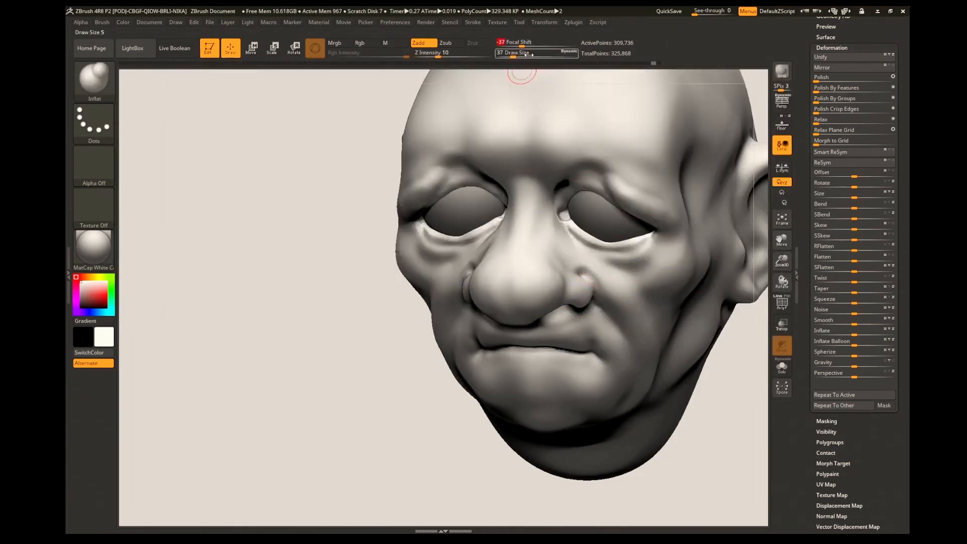
drag(282, 403, 342, 353)
Shape the nostril openings and the area beneath the nose with the ClayBuildup brush at size 25, smoothing the forms
click(99, 78)
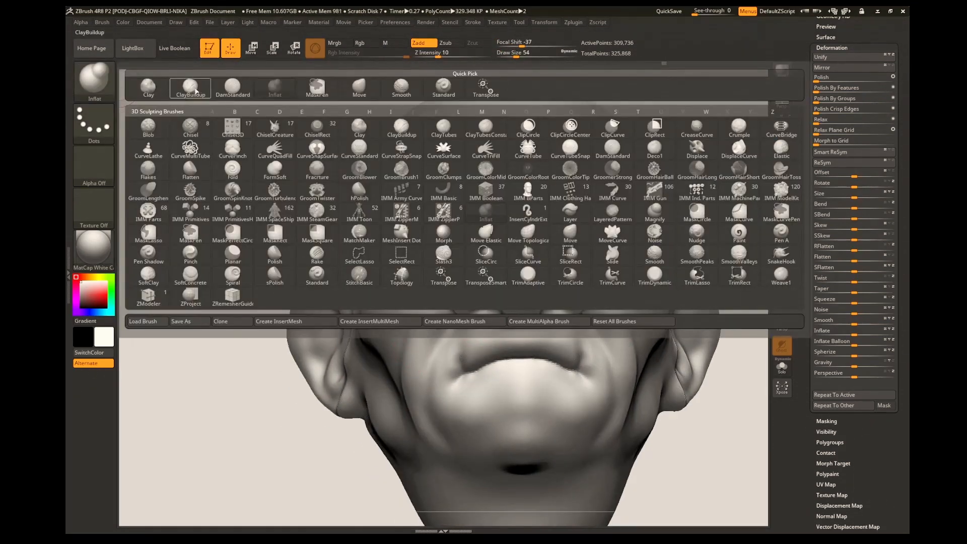
click(193, 88)
drag(516, 56, 510, 57)
drag(485, 317, 476, 313)
key(shift)
drag(575, 313, 552, 315)
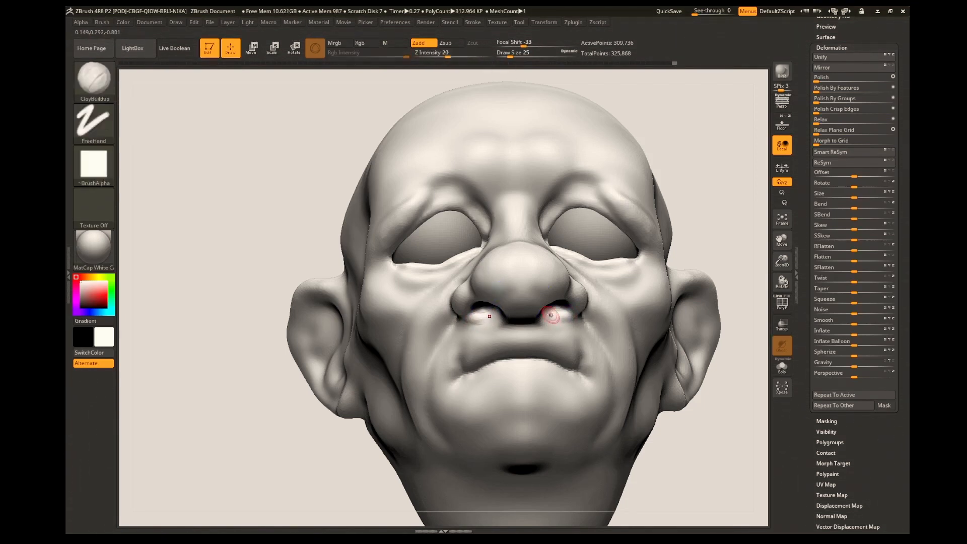
shift+drag(510, 341, 494, 328)
mouse_move(718, 403)
mouse_down()
mouse_move(719, 444)
mouse_move(712, 348)
mouse_up()
shift+drag(524, 302, 544, 272)
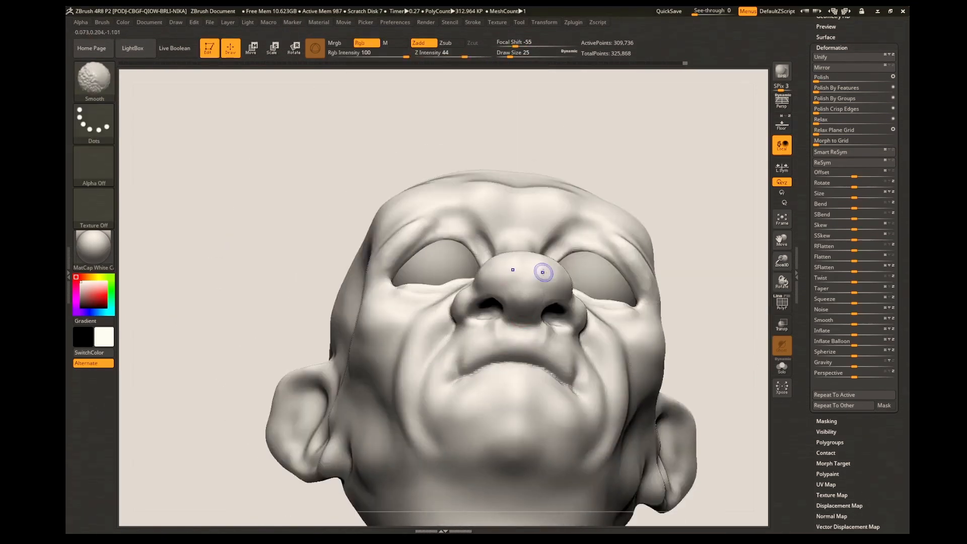
drag(521, 345, 522, 330)
Carve the nasolabial folds and upper-lip creases with the DamStandard brush at size 25 and soften them
drag(715, 347, 715, 434)
drag(282, 433, 303, 424)
drag(232, 413, 323, 433)
key(b)
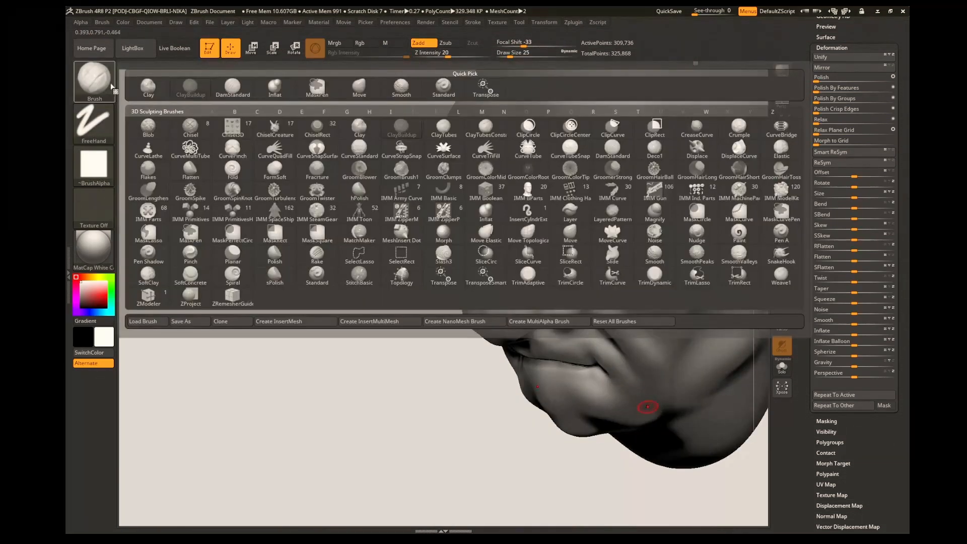
click(234, 88)
drag(466, 443, 519, 398)
drag(587, 317, 636, 363)
mouse_move(692, 375)
mouse_down()
mouse_move(703, 403)
mouse_move(701, 394)
mouse_up()
drag(578, 337, 575, 366)
shift+drag(594, 347, 568, 375)
Cut fine vertical wrinkles into the lips with DamStandard and smooth the mouth area
mouse_move(686, 424)
mouse_down()
mouse_move(708, 466)
mouse_move(678, 403)
mouse_move(680, 322)
mouse_move(667, 330)
mouse_up()
drag(527, 390, 547, 427)
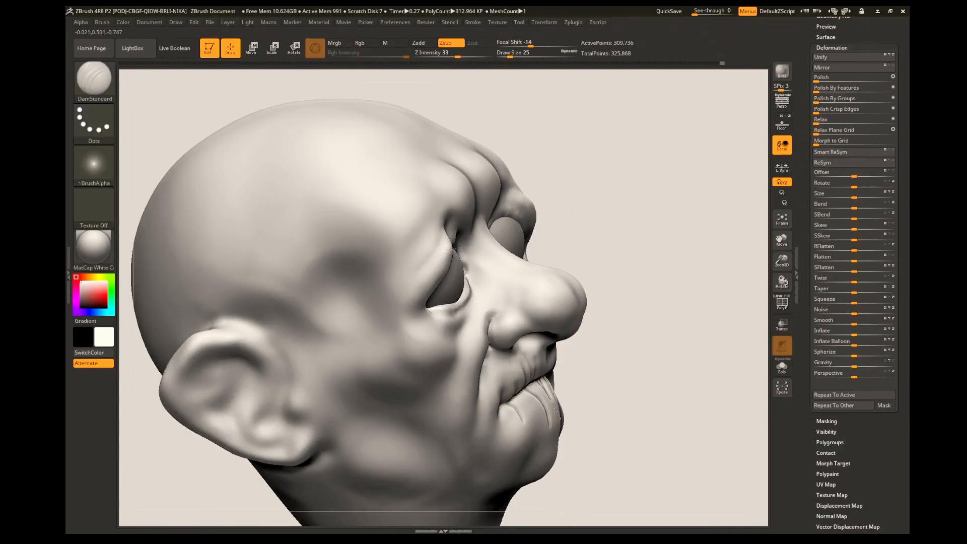
drag(671, 403, 629, 443)
mouse_move(587, 378)
shift+mouse_down()
mouse_move(590, 387)
mouse_move(584, 375)
shift+mouse_up()
drag(655, 332, 680, 322)
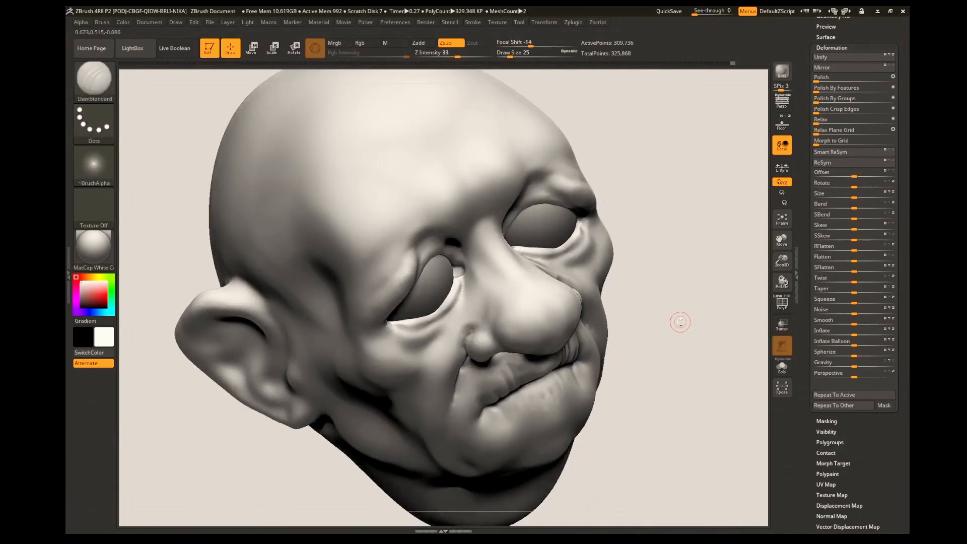
shift+drag(529, 383, 535, 393)
mouse_move(677, 348)
mouse_down()
mouse_move(693, 356)
mouse_move(670, 353)
mouse_up()
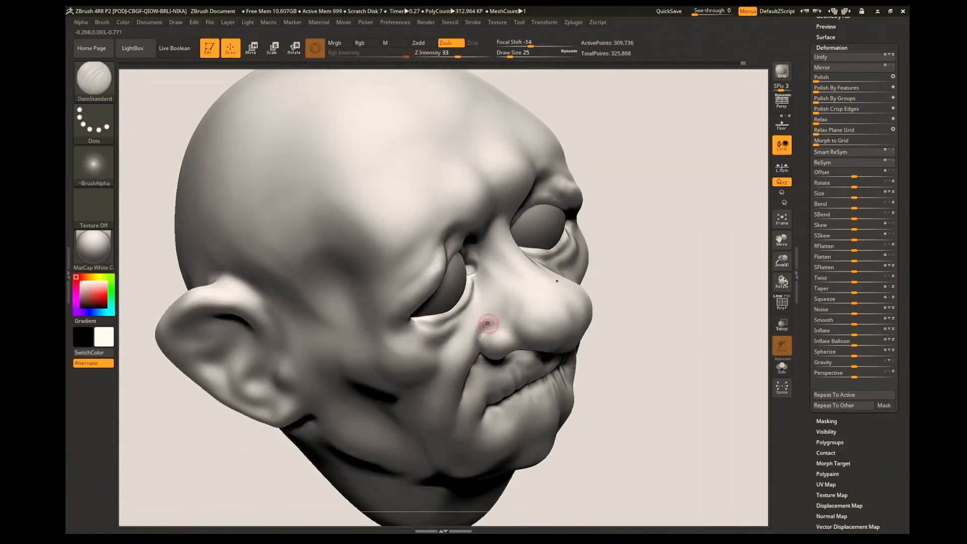
Carve the fold line above the upper eyelids with DamStandard and smooth it lightly
drag(705, 323, 649, 302)
drag(685, 211, 689, 111)
drag(644, 275, 587, 229)
drag(678, 131, 707, 221)
shift+drag(586, 244, 579, 240)
drag(706, 252, 723, 265)
Carve frown lines across the nose bridge and between the brows, softening them on the forehead
drag(700, 201, 730, 227)
drag(544, 259, 523, 254)
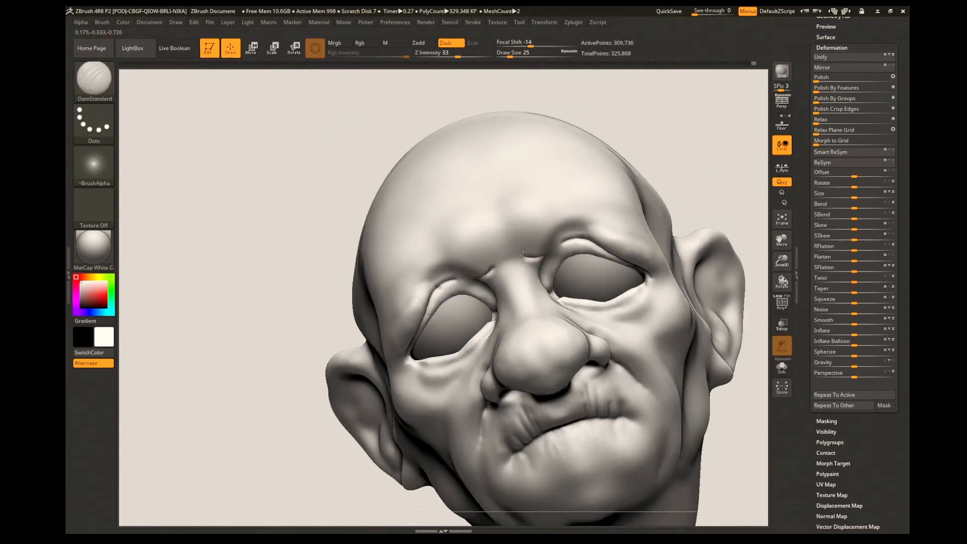
shift+drag(495, 209, 503, 254)
mouse_move(675, 111)
mouse_down()
mouse_move(706, 137)
mouse_move(600, 132)
mouse_up()
shift+drag(398, 242, 404, 216)
mouse_move(665, 363)
mouse_down()
mouse_move(673, 475)
mouse_move(675, 363)
mouse_up()
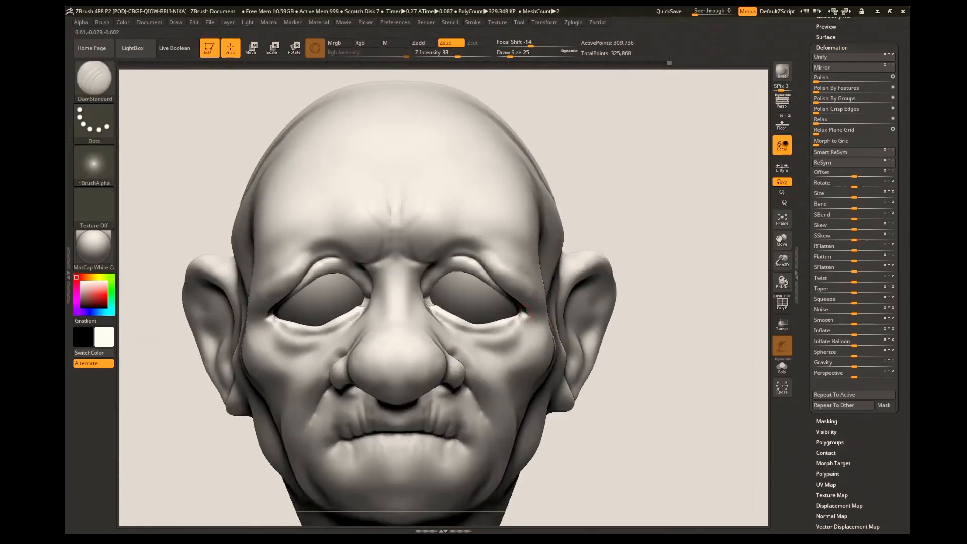
Add crow's-feet wrinkles at the outer eye corners and smooth them toward the temples
drag(706, 282, 650, 303)
drag(525, 316, 555, 295)
shift+drag(565, 332, 560, 297)
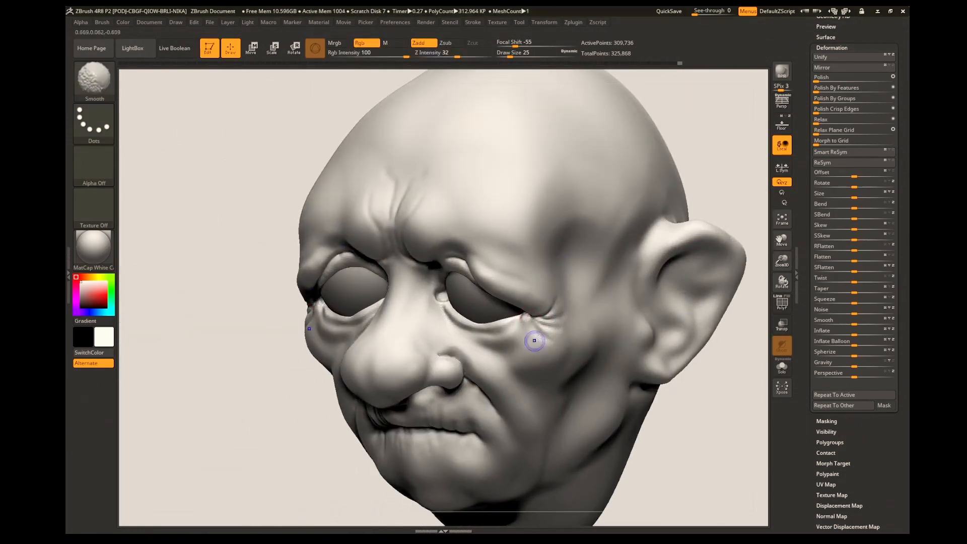
drag(696, 403, 737, 414)
Carve layered wrinkles into the bags beneath the eyes with DamStandard
mouse_move(440, 309)
mouse_down()
mouse_move(489, 338)
mouse_move(489, 354)
mouse_move(526, 343)
mouse_up()
drag(640, 403, 735, 398)
drag(684, 225, 648, 278)
drag(731, 340, 730, 373)
mouse_move(692, 217)
mouse_down()
mouse_move(649, 264)
mouse_move(657, 242)
mouse_up()
Cut a diagonal crease across the cheek with DamStandard and smooth it into the surrounding skin
drag(673, 434, 667, 415)
drag(489, 313, 542, 356)
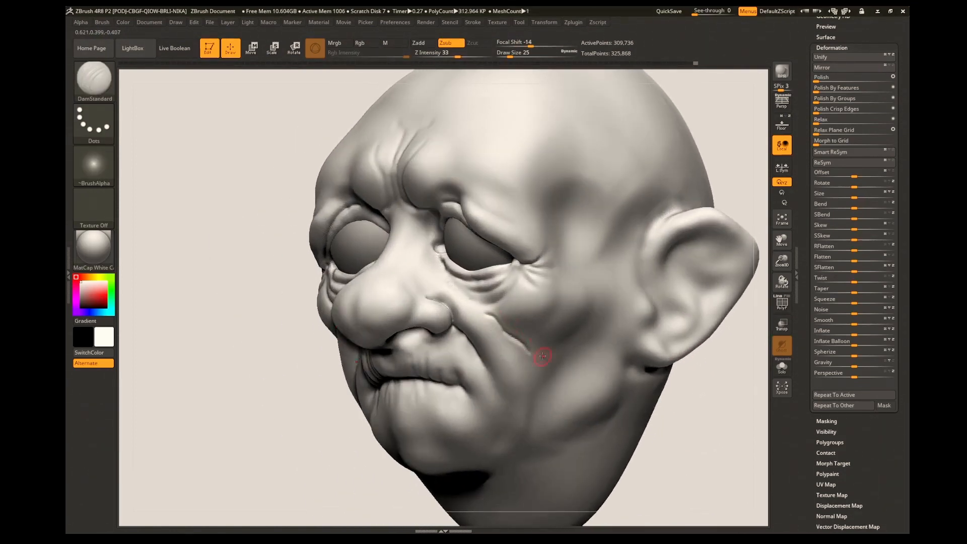
shift+drag(506, 331, 529, 352)
alt+drag(698, 438, 685, 373)
drag(650, 368, 688, 367)
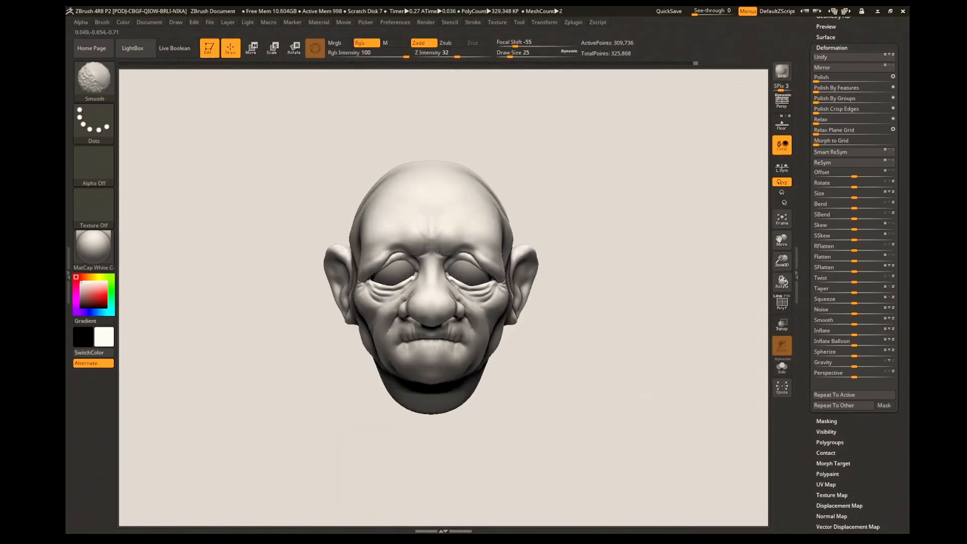
mouse_move(602, 378)
mouse_down()
mouse_move(644, 380)
mouse_move(602, 377)
mouse_up()
Carve the ear canal notch and inner bowl of the ear with DamStandard, smoothing the result
mouse_move(723, 166)
alt+mouse_down()
mouse_move(730, 225)
mouse_move(565, 176)
alt+mouse_up()
drag(445, 272, 442, 299)
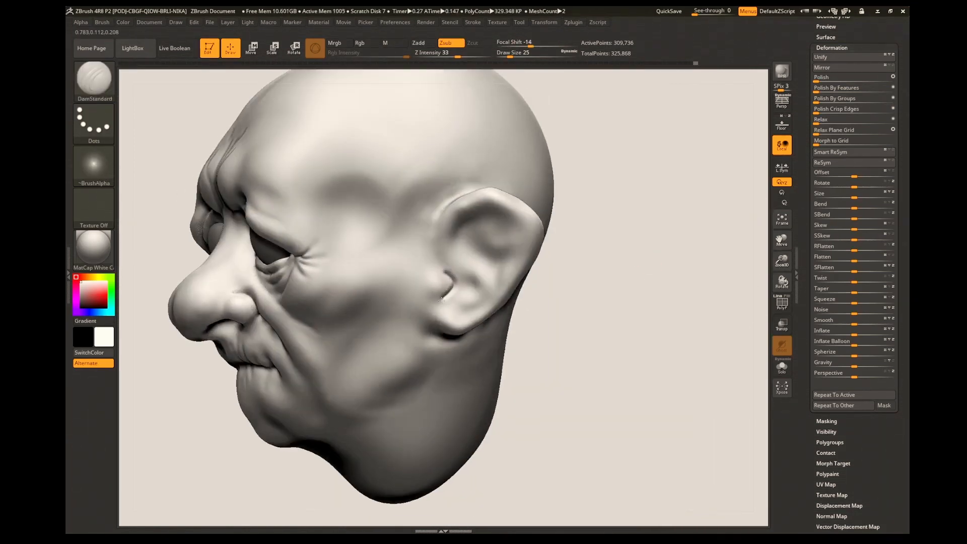
drag(599, 310, 577, 302)
shift+drag(468, 278, 445, 298)
shift+drag(464, 252, 474, 291)
Remesh the head with DynaMesh at resolution 480 and smooth the inner ear and its upper rim
click(829, 32)
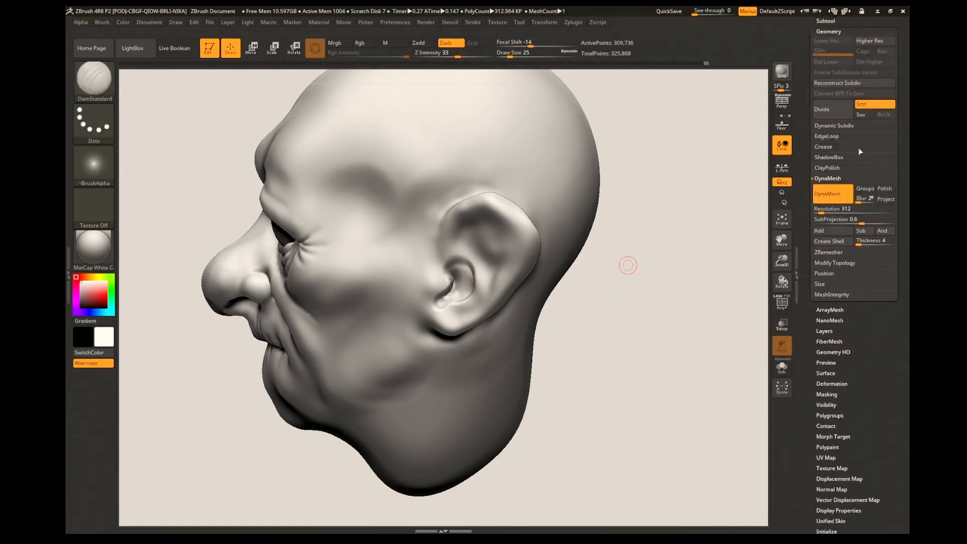
ctrl+drag(650, 294, 703, 425)
mouse_move(466, 274)
shift+mouse_down()
mouse_move(450, 286)
mouse_move(455, 253)
shift+mouse_up()
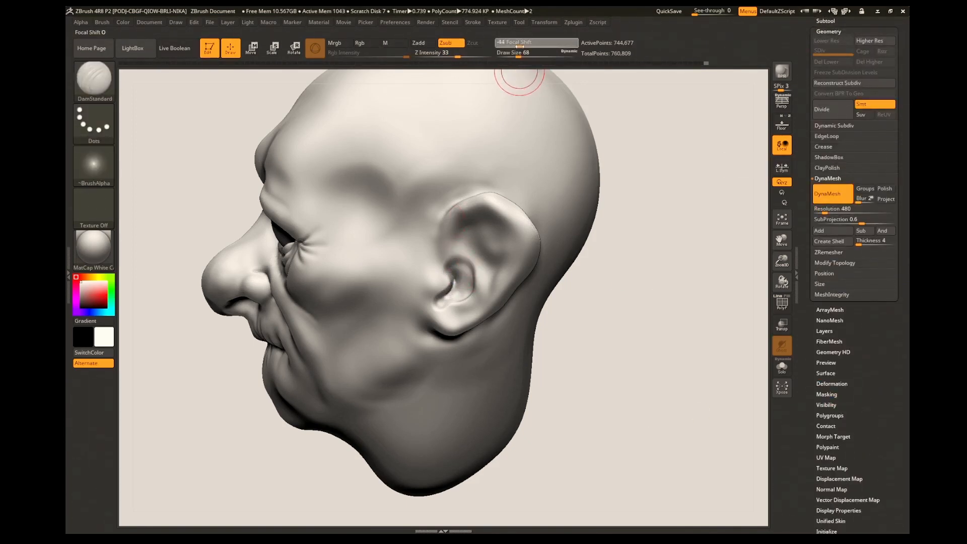
drag(599, 315, 645, 319)
shift+drag(515, 233, 491, 202)
drag(651, 317, 627, 312)
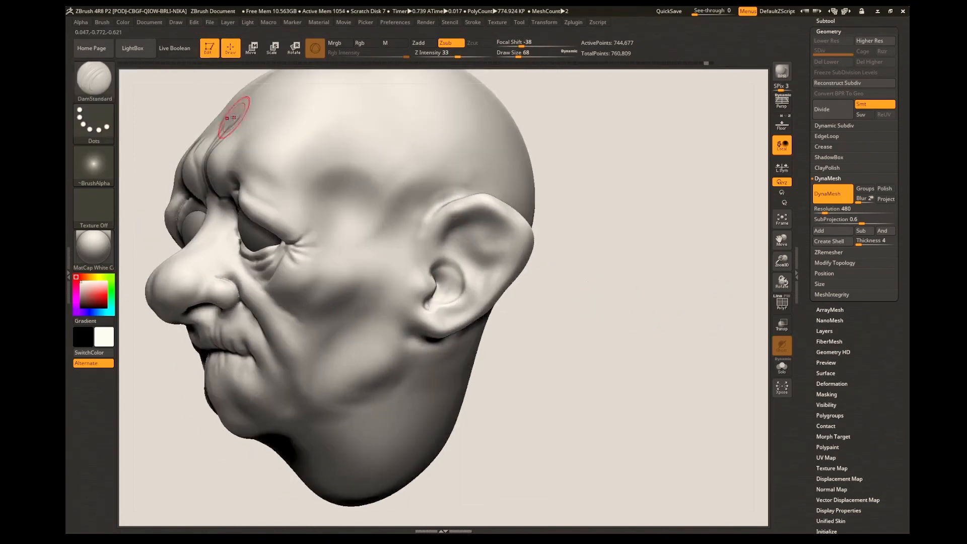
Reshape the upper edge of the ears from the front with the Move brush and smooth the top
key(b)
key(m)
key(v)
drag(590, 282, 670, 287)
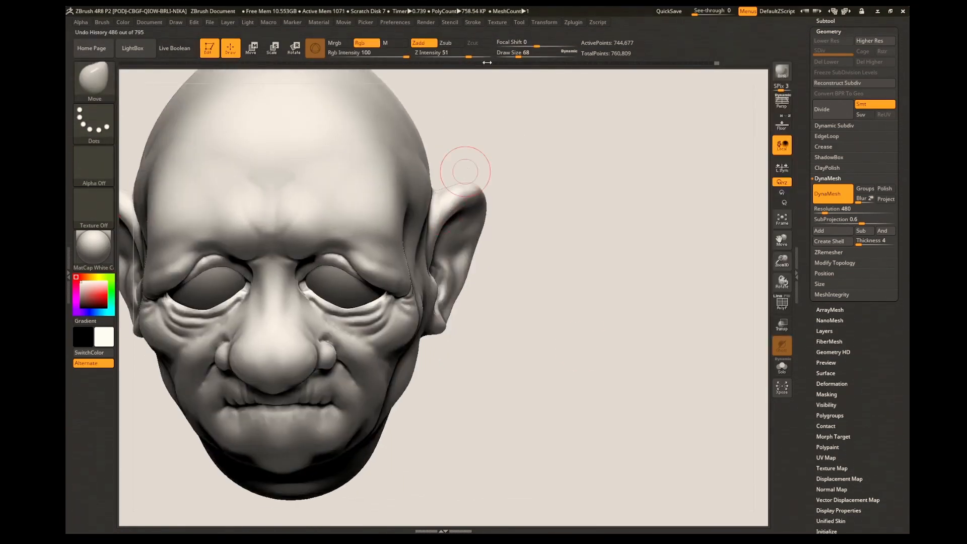
mouse_move(543, 222)
mouse_down()
mouse_move(549, 268)
mouse_move(567, 272)
mouse_up()
drag(491, 164, 481, 169)
drag(518, 55, 514, 57)
mouse_move(552, 211)
mouse_down()
mouse_move(555, 162)
mouse_move(560, 201)
mouse_up()
shift+drag(464, 157, 449, 146)
drag(514, 55, 519, 55)
Carve the groove behind the ear with the DamStandard brush at size 74 and smooth it
mouse_move(575, 201)
mouse_down()
mouse_move(578, 99)
mouse_move(582, 221)
mouse_move(523, 237)
mouse_move(303, 211)
mouse_up()
click(94, 80)
click(242, 93)
drag(457, 156, 468, 272)
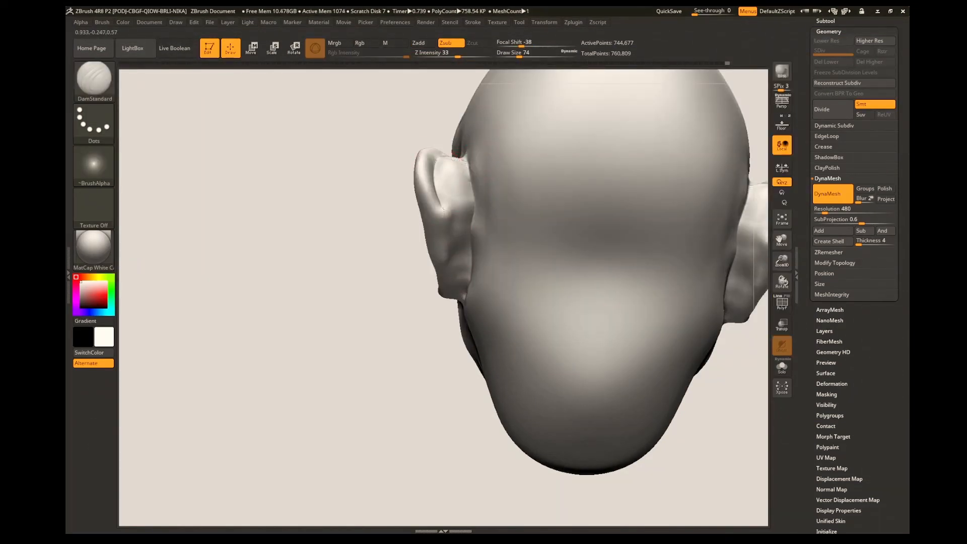
drag(398, 375, 410, 325)
shift+drag(445, 169, 450, 227)
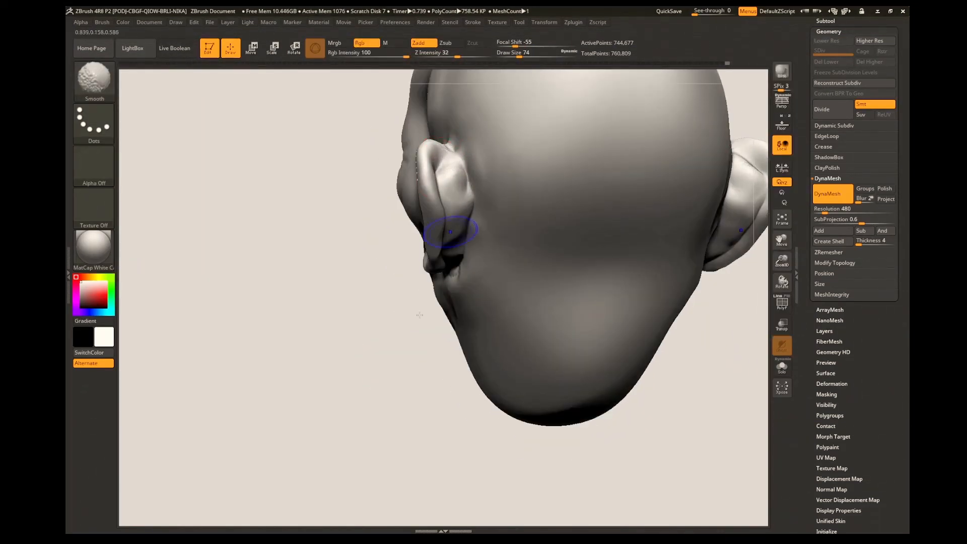
Reshape the back of the ear from below with the Move brush at size 74
mouse_move(323, 393)
mouse_down()
mouse_move(371, 408)
mouse_move(328, 453)
mouse_up()
key(b)
key(m)
key(v)
drag(466, 240, 458, 261)
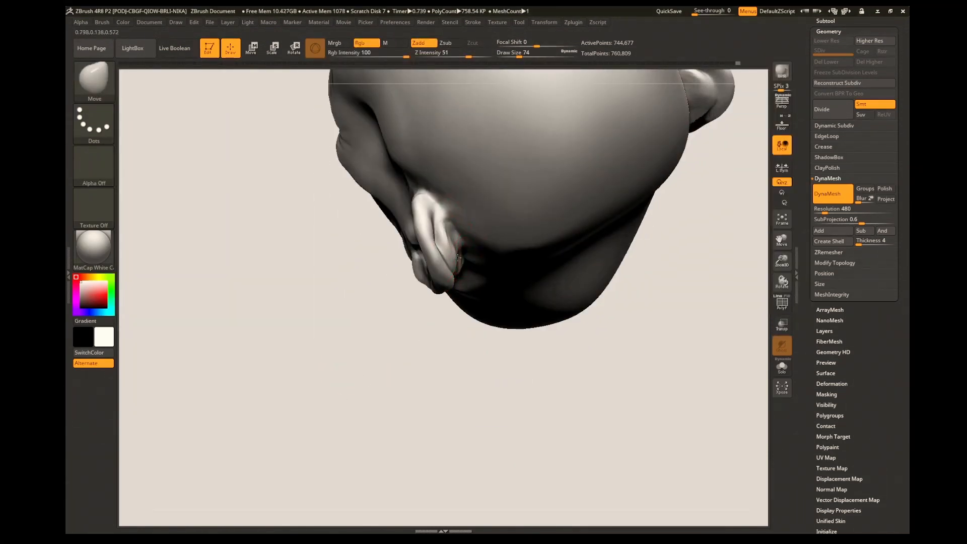
Build up the inner ridge and outer rim of the ear with the ClayBuildup brush at size 20, smoothing the strokes
mouse_move(382, 403)
mouse_down()
mouse_move(429, 358)
mouse_move(689, 324)
mouse_move(564, 348)
mouse_up()
click(94, 81)
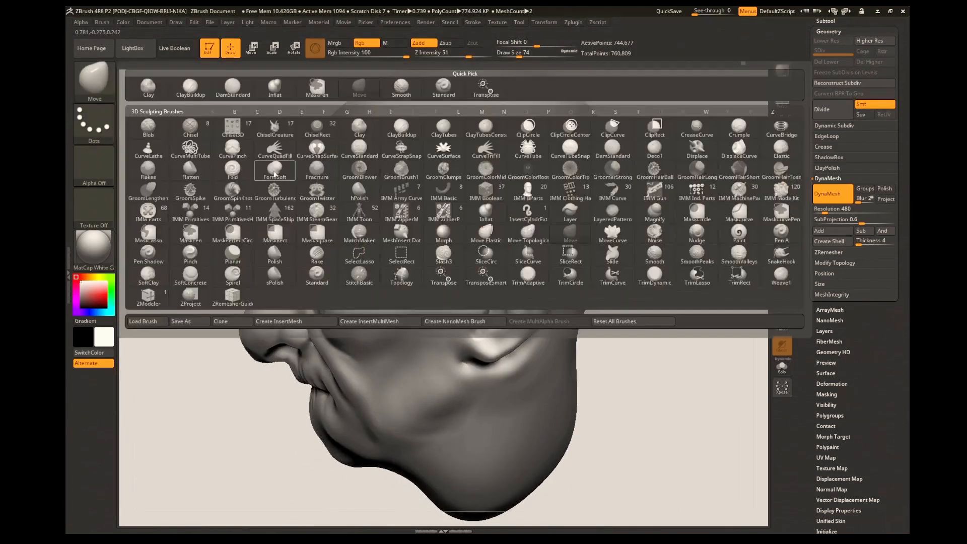
key(c)
key(b)
drag(519, 56, 516, 56)
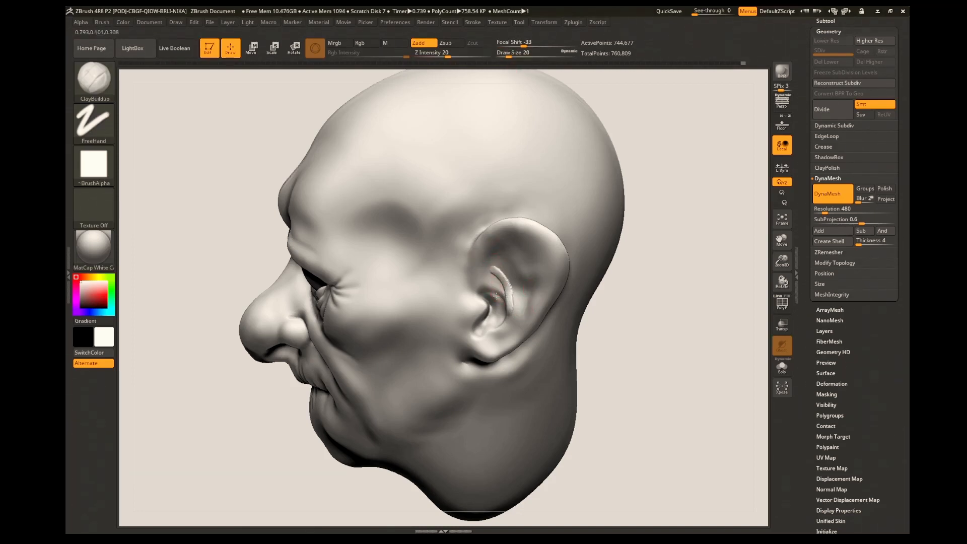
key(shift)
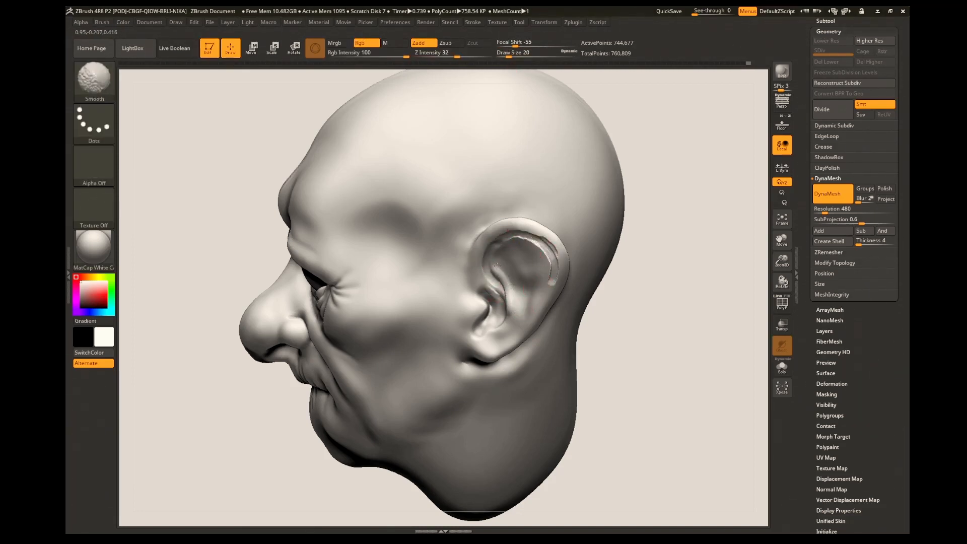
shift+drag(514, 232, 556, 254)
key(shift)
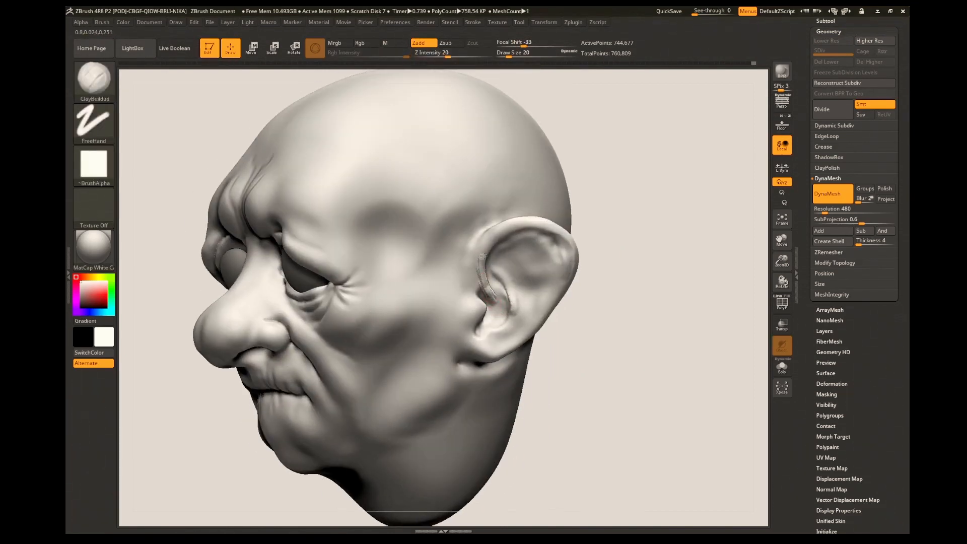
Build up the inner ridge and upper hollow of the ear with the ClayBuildup brush at size 20 and smooth the strokes
shift+drag(483, 257, 504, 317)
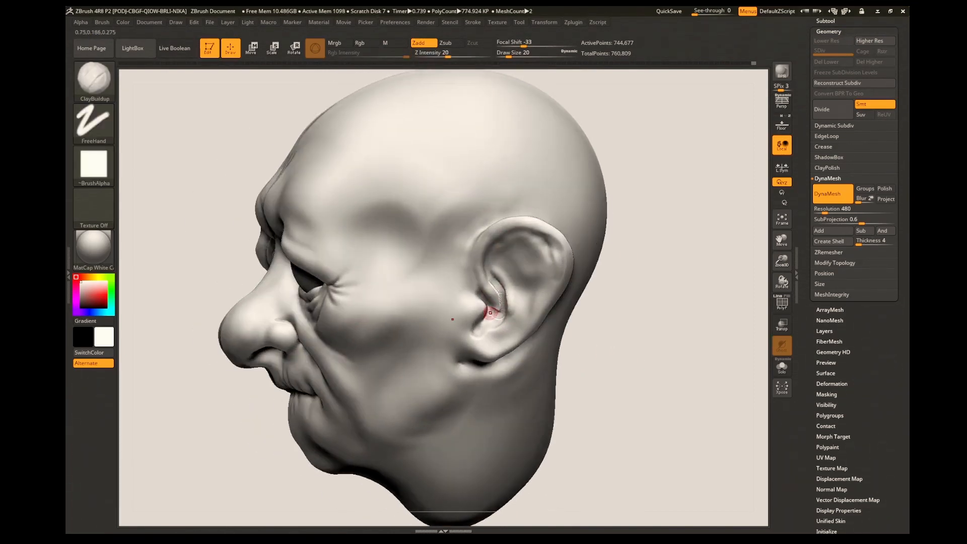
key(shift)
mouse_move(489, 314)
shift+mouse_down()
mouse_move(486, 325)
mouse_move(496, 317)
shift+mouse_up()
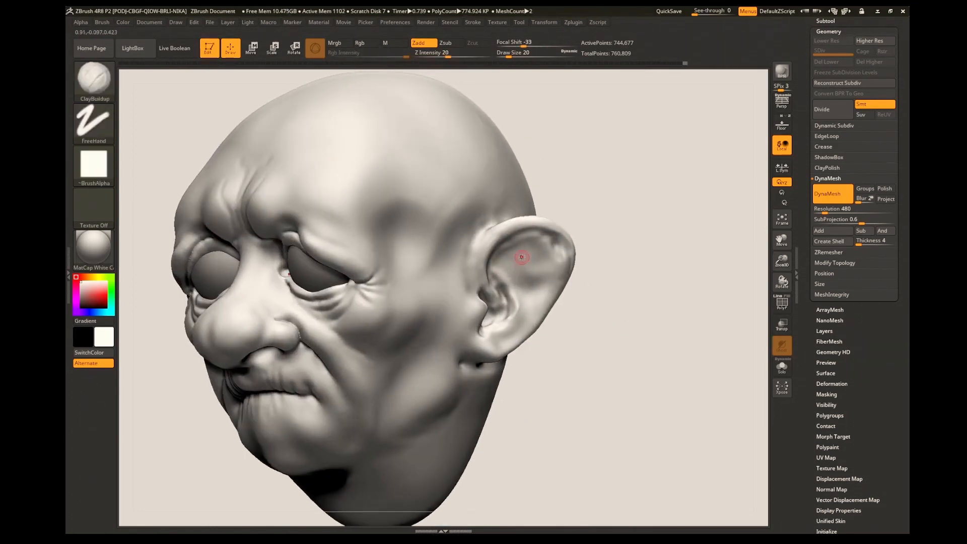
shift+drag(516, 260, 510, 274)
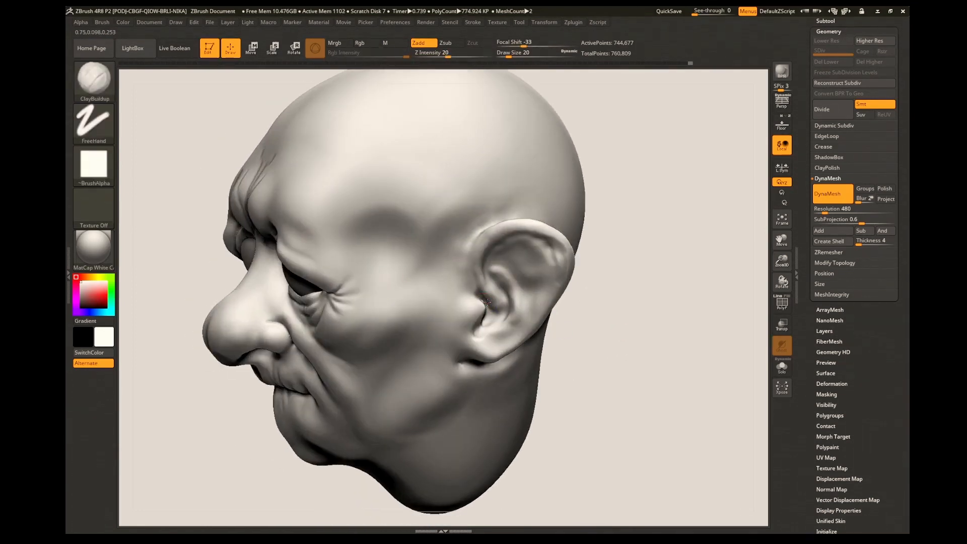
key(shift)
shift+drag(493, 269, 499, 269)
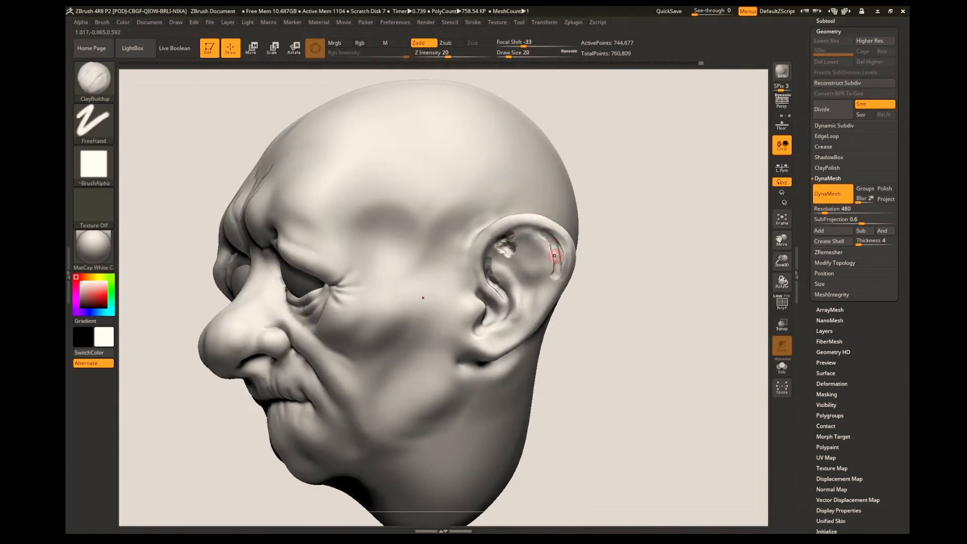
Soften the clay inside the outer rim and add a curved ridge around the ear's central hollow, smoothing it
key(shift)
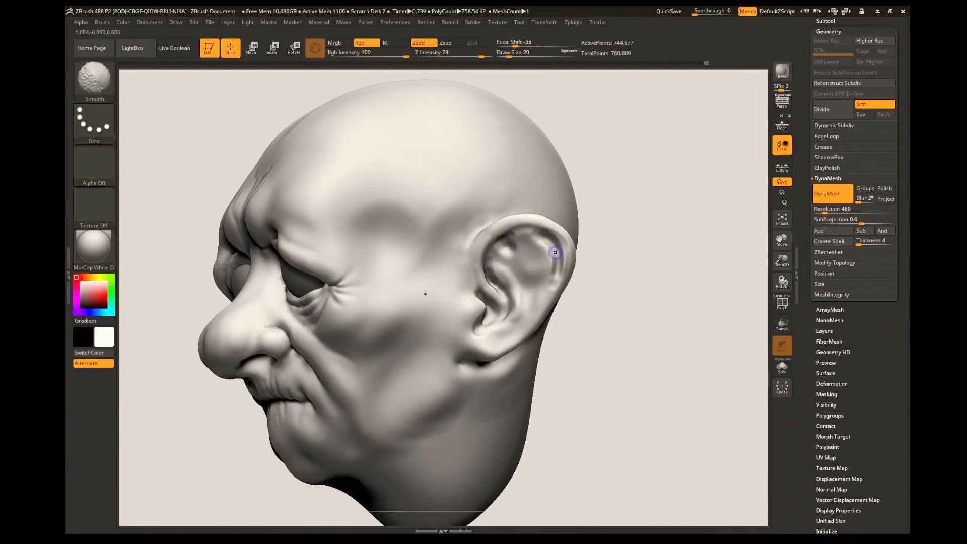
mouse_move(523, 318)
mouse_down()
mouse_move(554, 266)
mouse_move(543, 282)
mouse_move(543, 243)
mouse_move(520, 325)
mouse_move(507, 333)
mouse_up()
shift+drag(507, 333, 518, 325)
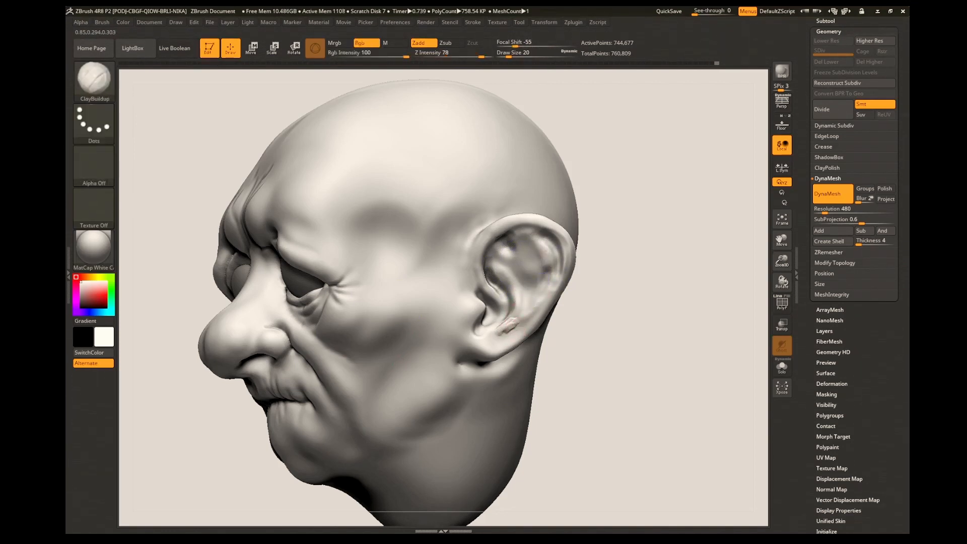
mouse_move(565, 366)
mouse_down()
mouse_move(615, 399)
mouse_move(581, 371)
mouse_up()
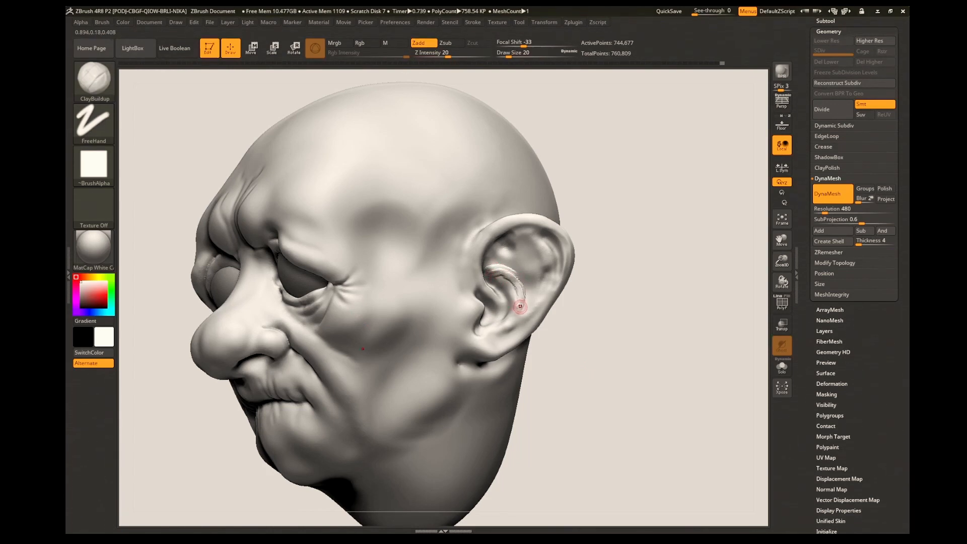
shift+drag(521, 291, 497, 270)
Extend the ear's inner ridge from the lobe to the upper fold and smooth the surface along the outer rim
mouse_move(647, 388)
mouse_down()
mouse_move(632, 410)
mouse_move(660, 403)
mouse_up()
mouse_move(523, 325)
mouse_down()
mouse_move(536, 306)
mouse_move(524, 319)
mouse_move(510, 269)
mouse_up()
drag(589, 381, 629, 392)
drag(596, 354, 574, 347)
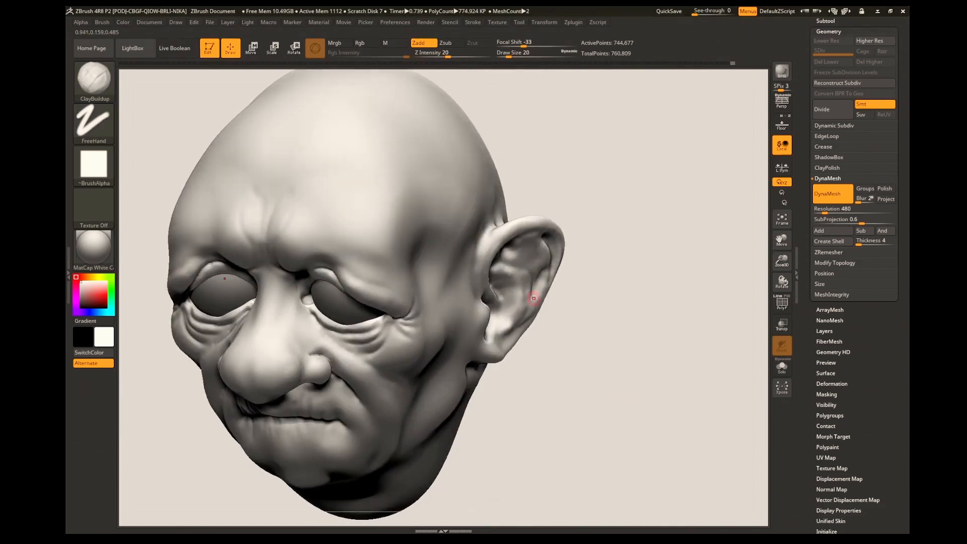
shift+drag(544, 260, 539, 274)
drag(579, 349, 564, 337)
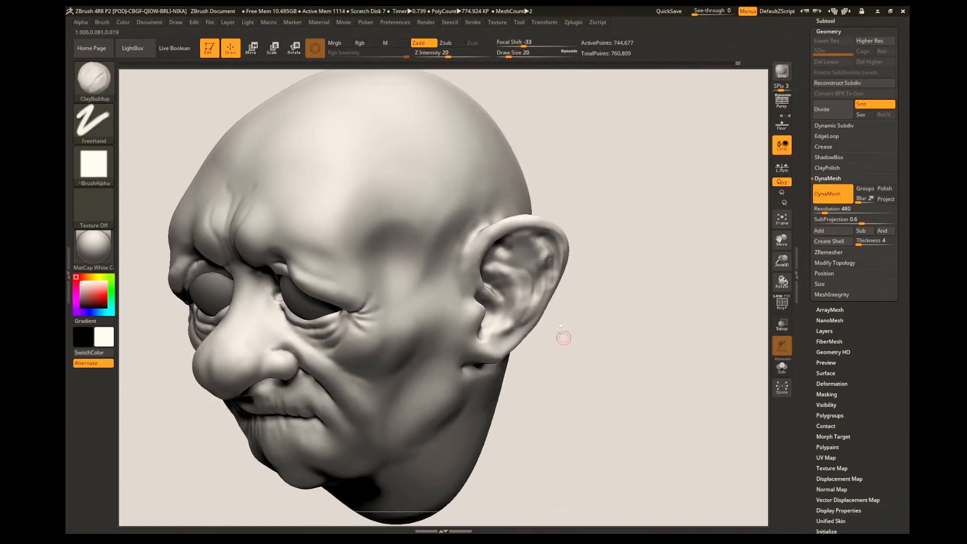
shift+drag(513, 253, 504, 260)
Add clay where the earlobe meets the jaw and along the ear's forked upper folds, then smooth the folds
mouse_move(673, 252)
mouse_down()
mouse_move(637, 231)
mouse_move(673, 330)
mouse_move(665, 322)
mouse_up()
drag(463, 346, 489, 353)
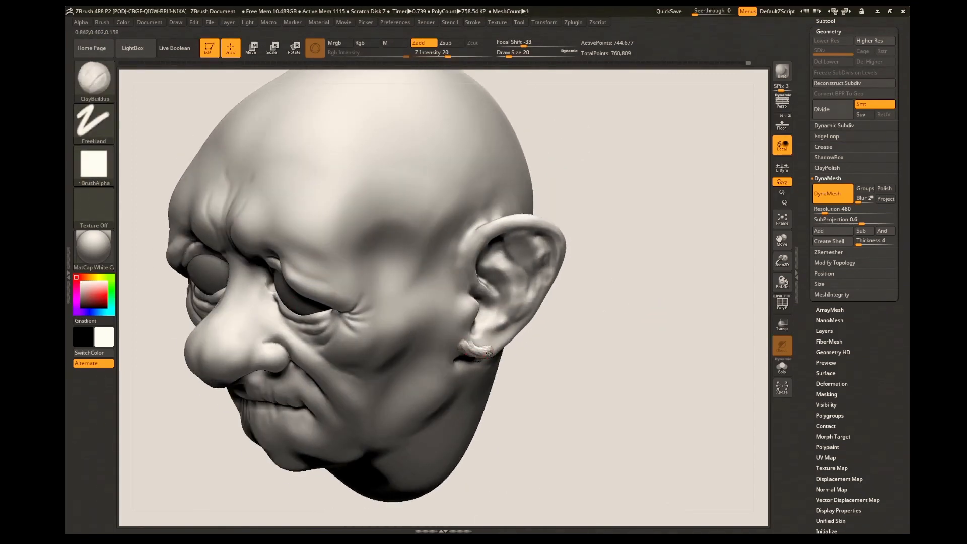
mouse_move(549, 370)
mouse_down()
mouse_move(610, 376)
mouse_move(554, 367)
mouse_up()
drag(484, 256, 523, 275)
drag(508, 230, 516, 247)
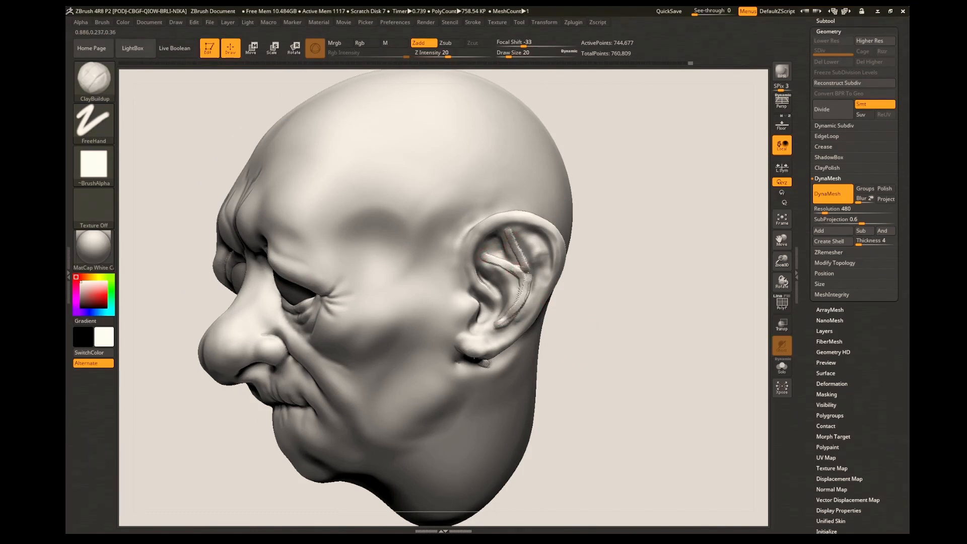
key(shift)
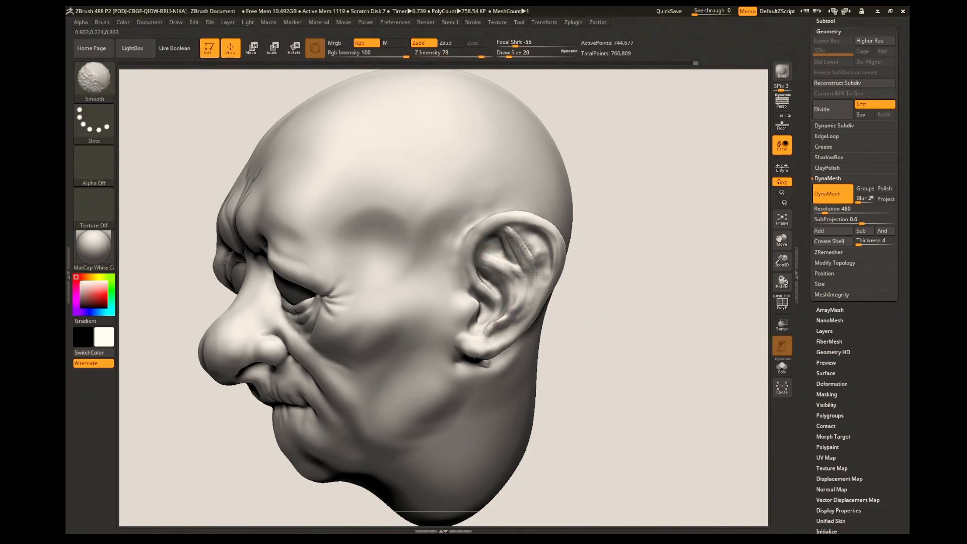
mouse_move(525, 246)
shift+mouse_down()
mouse_move(532, 271)
mouse_move(544, 273)
shift+mouse_up()
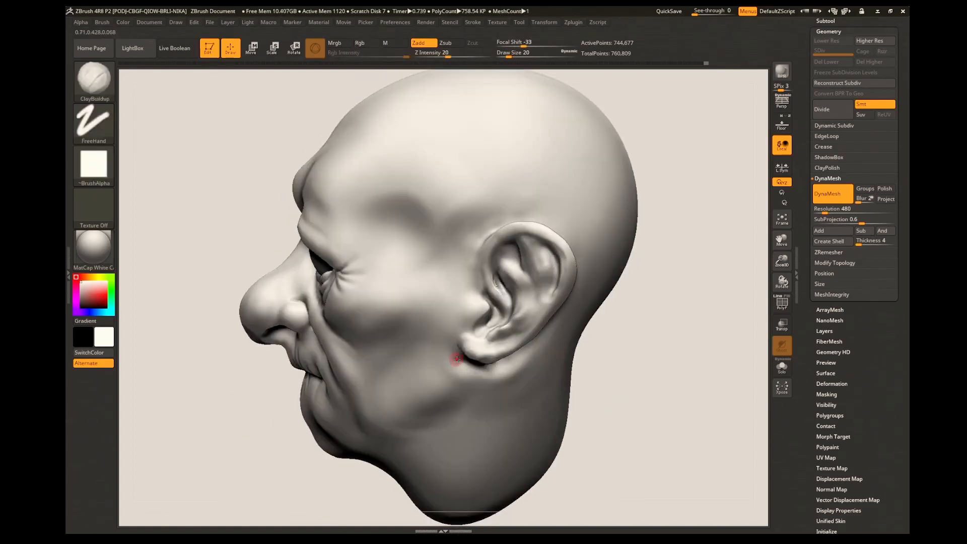
Smooth the earlobe's junction with the jaw and adjust the inner ear folds with the Move brush at size 49
key(shift)
key(b)
key(m)
key(v)
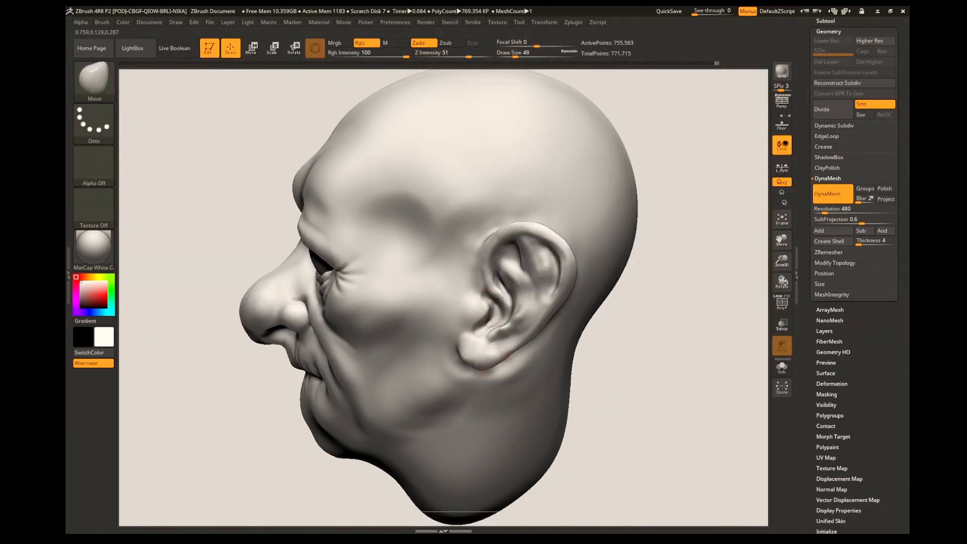
drag(499, 297, 493, 302)
Switch to the ClayBuildup brush, review an earlier ear state in the undo history, and return to the recent state
mouse_move(600, 376)
mouse_down()
mouse_move(705, 378)
mouse_move(624, 378)
mouse_move(634, 391)
mouse_move(612, 331)
mouse_move(665, 338)
mouse_up()
key(b)
key(c)
key(b)
click(606, 64)
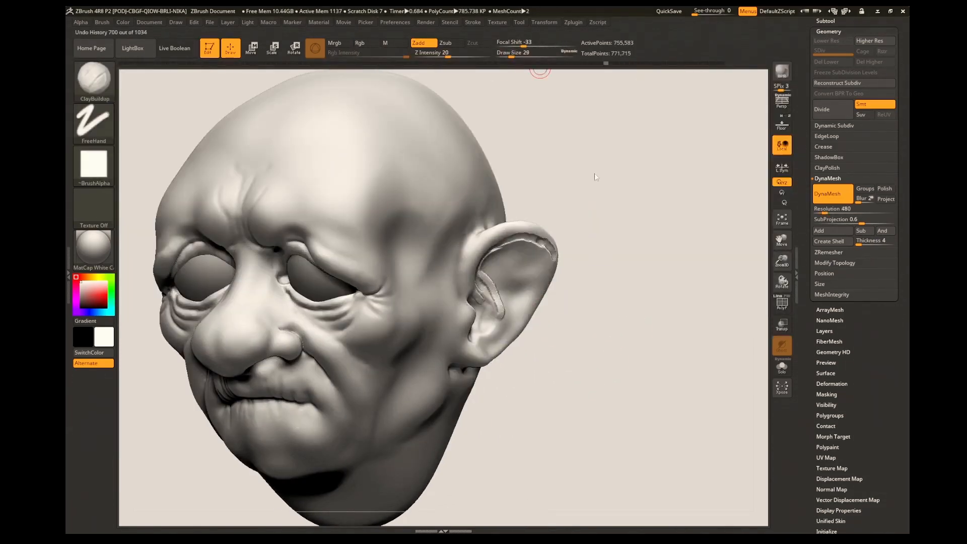
mouse_move(606, 63)
mouse_down()
mouse_move(743, 65)
mouse_move(722, 63)
mouse_up()
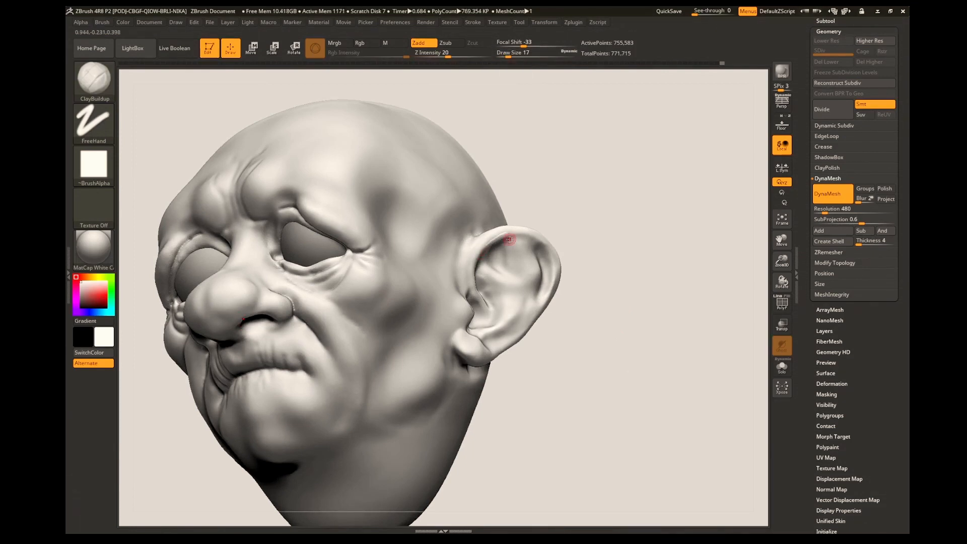
Set the ClayBuildup brush's focal shift to 37 and undo the last ear edit
key(space)
key(ctrl+shift+z)
click(551, 46)
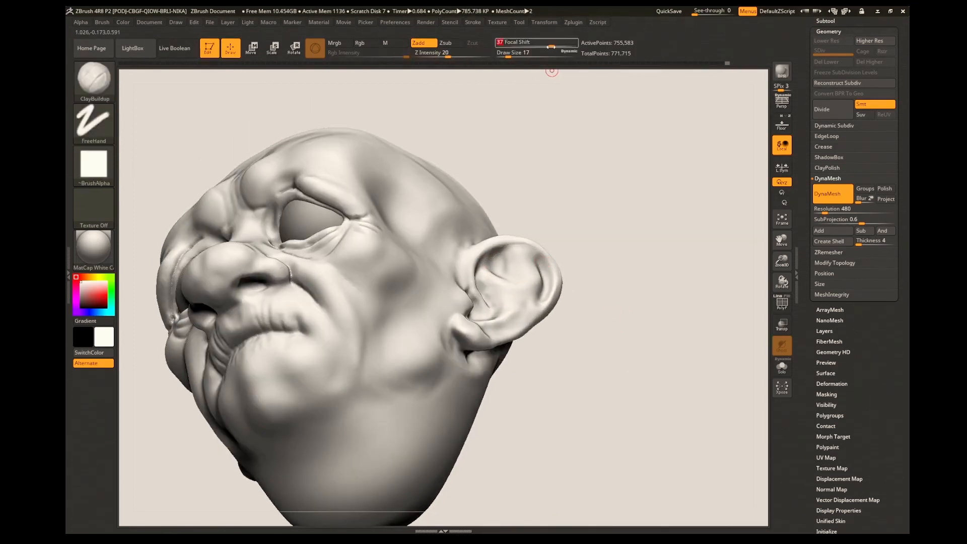
key(ctrl+z)
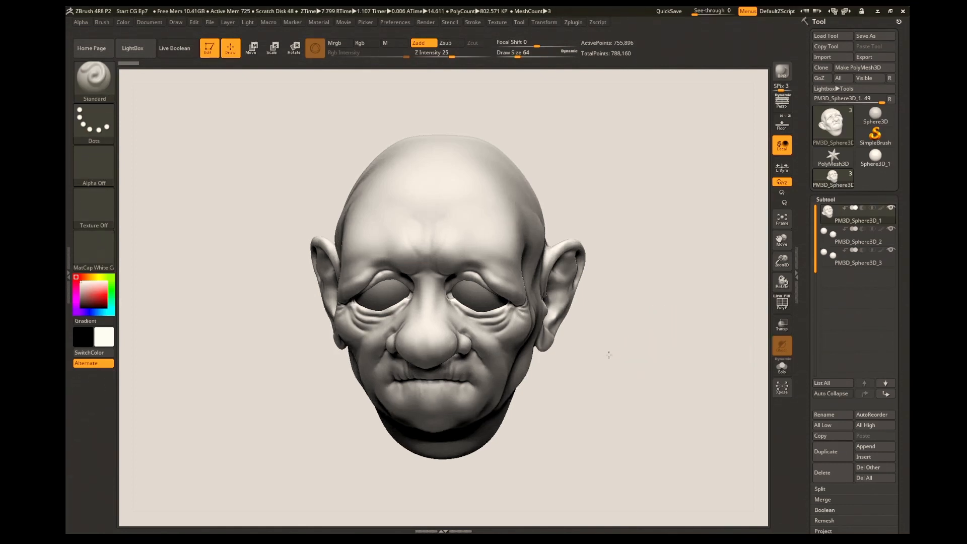
Examine the finished head from the front, side and three-quarter angles, and check its mesh density with the polyframe
mouse_move(631, 359)
mouse_down()
mouse_move(597, 351)
mouse_move(617, 348)
mouse_move(627, 330)
mouse_up()
mouse_move(636, 373)
mouse_down()
mouse_move(630, 361)
mouse_move(652, 367)
mouse_move(611, 425)
mouse_move(599, 387)
mouse_up()
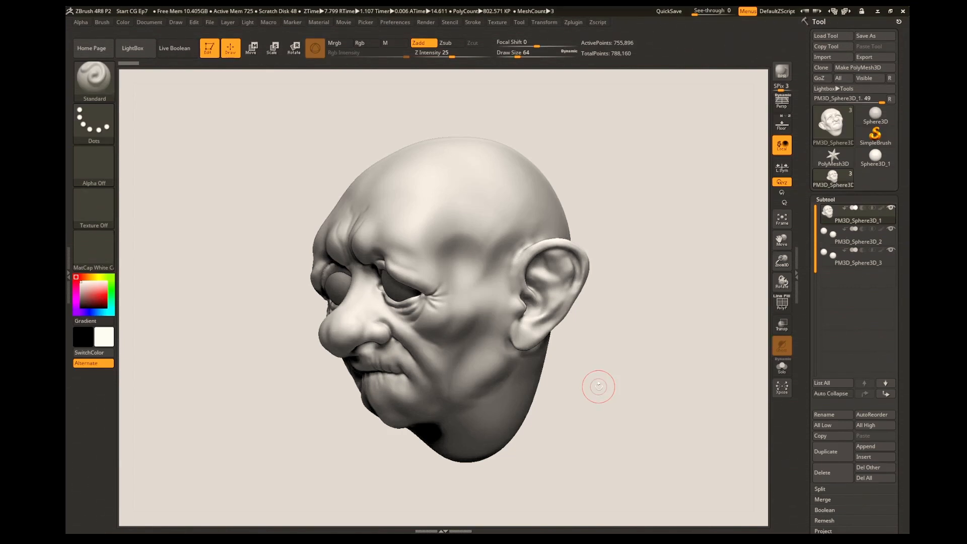
drag(665, 326, 664, 331)
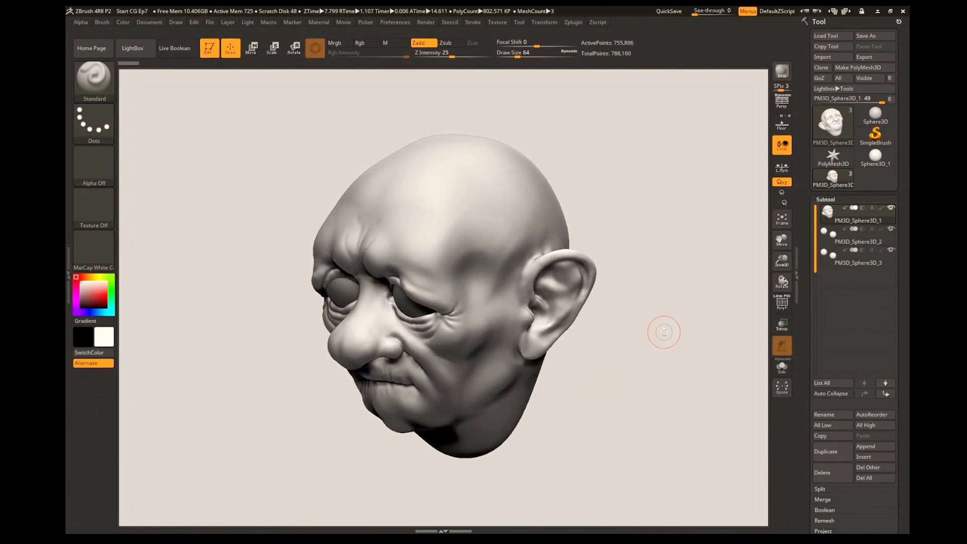
drag(626, 242, 634, 243)
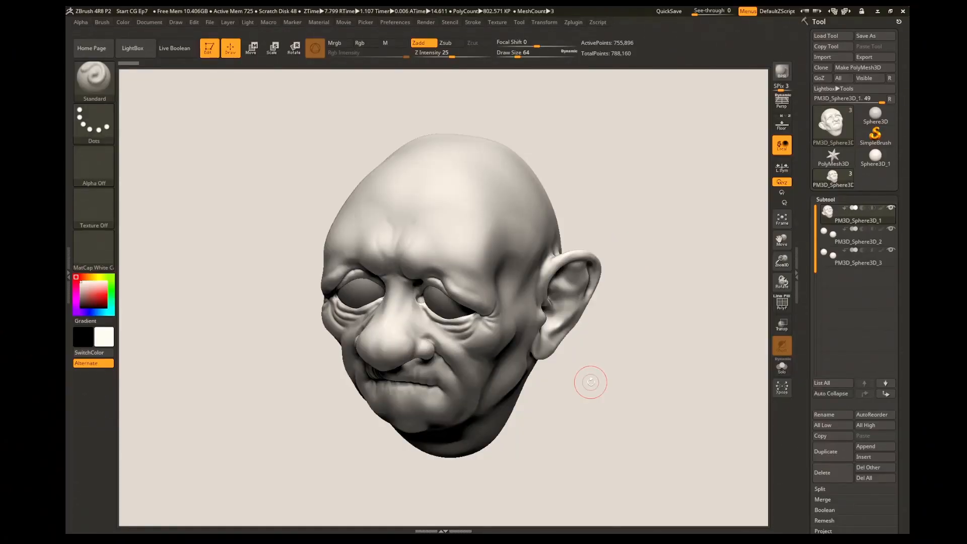
drag(639, 314, 624, 319)
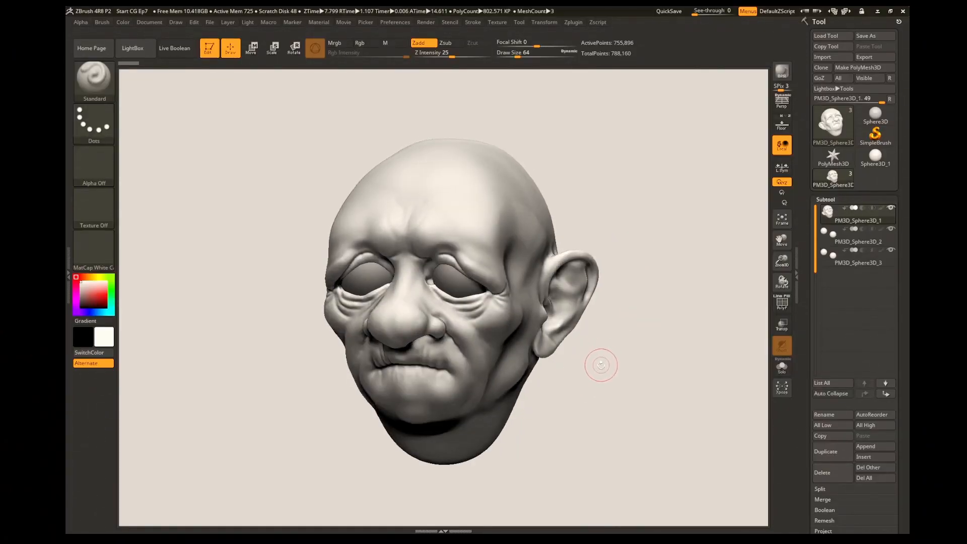
mouse_move(601, 365)
mouse_down()
mouse_move(618, 346)
mouse_move(655, 355)
mouse_move(666, 343)
mouse_up()
click(782, 303)
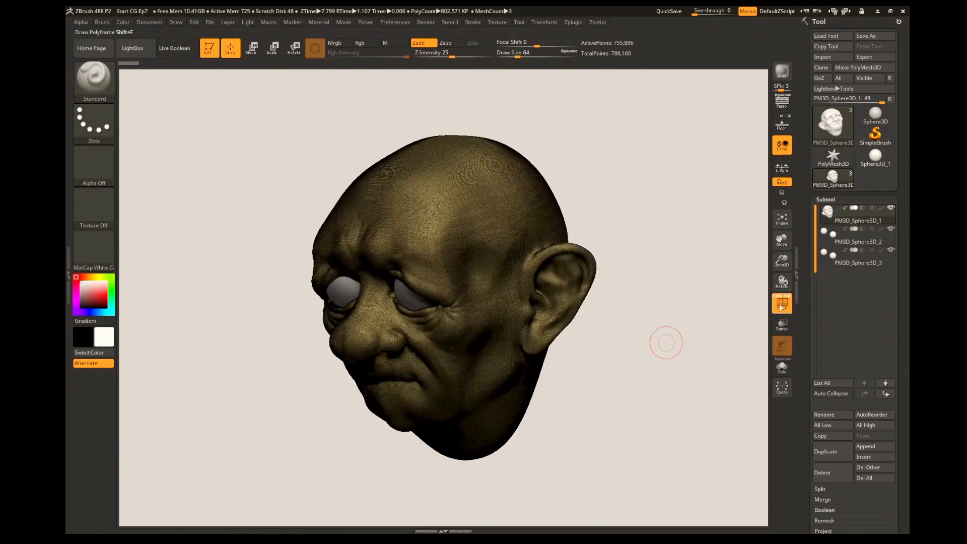
click(782, 303)
drag(621, 372, 631, 360)
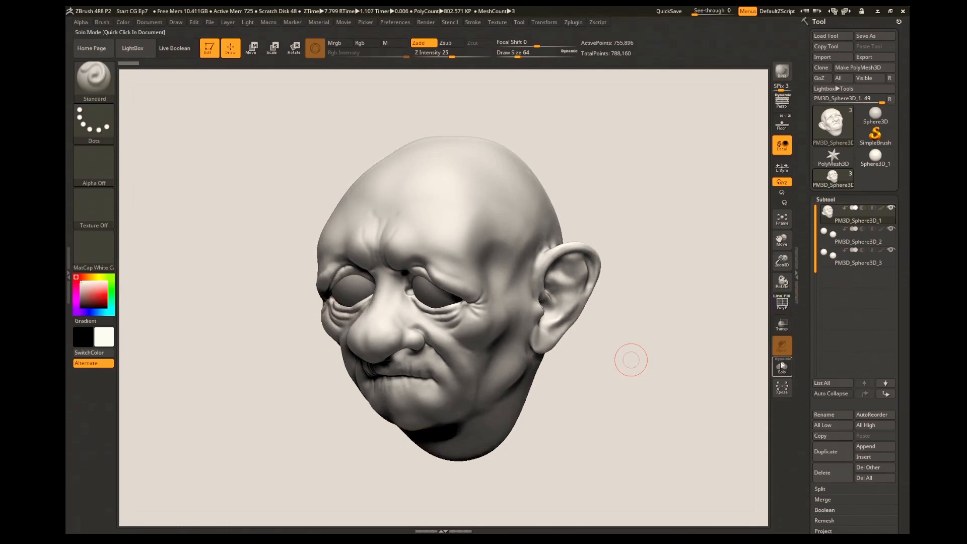
Turn on transparency with ghosting, append a sphere as a new subtool, select it and display its polyframe
click(782, 326)
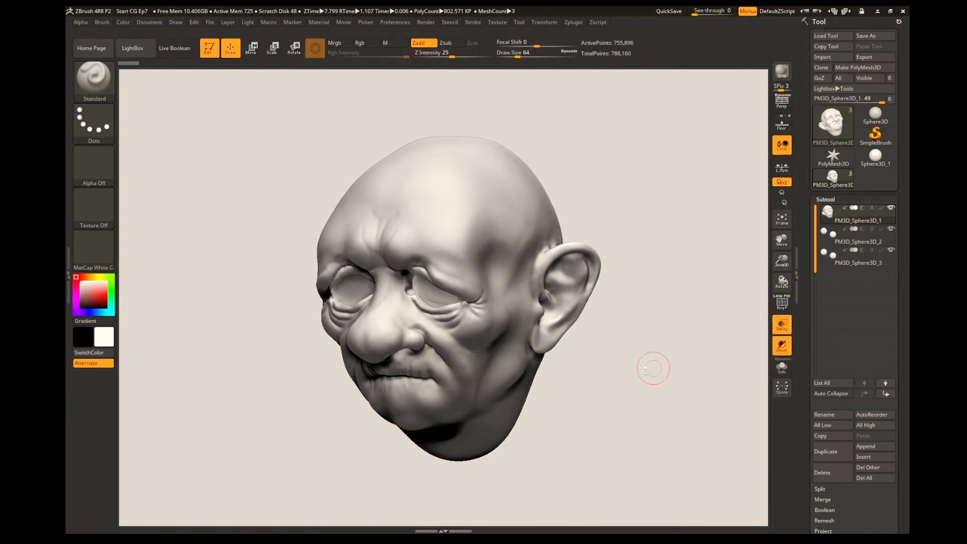
mouse_move(652, 368)
mouse_down()
mouse_move(600, 389)
mouse_move(663, 350)
mouse_move(597, 362)
mouse_move(599, 369)
mouse_move(619, 353)
mouse_move(619, 370)
mouse_move(600, 368)
mouse_move(610, 359)
mouse_move(609, 383)
mouse_up()
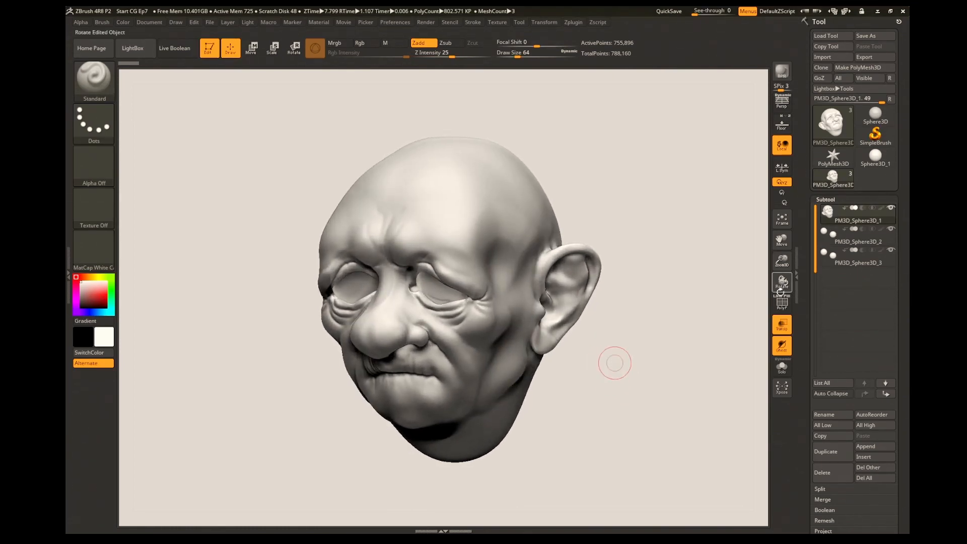
click(876, 446)
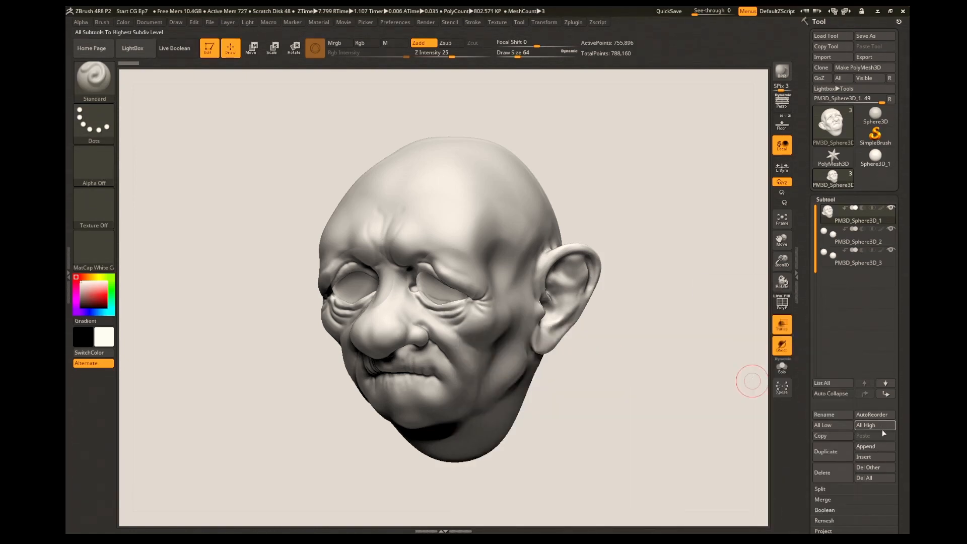
click(875, 446)
click(629, 166)
alt+click(499, 369)
shift+drag(660, 402, 688, 406)
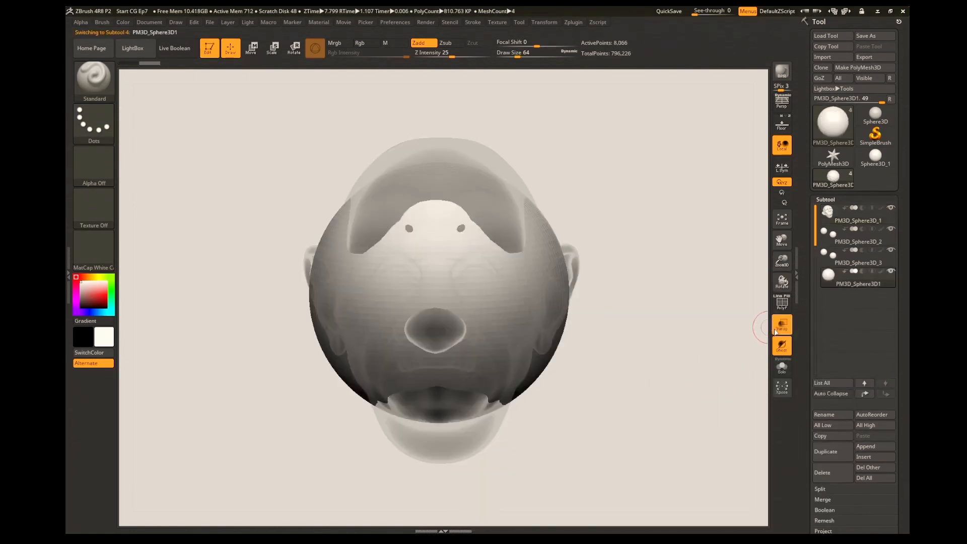
click(782, 303)
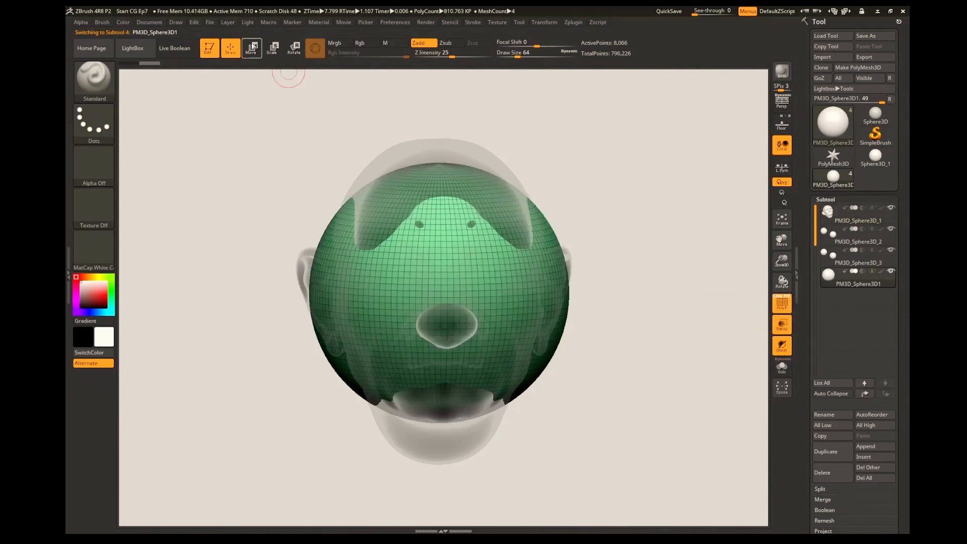
Scale the appended sphere down to nearly the skull's width and raise it into the cranium
click(273, 49)
drag(439, 293, 252, 415)
drag(439, 245, 440, 196)
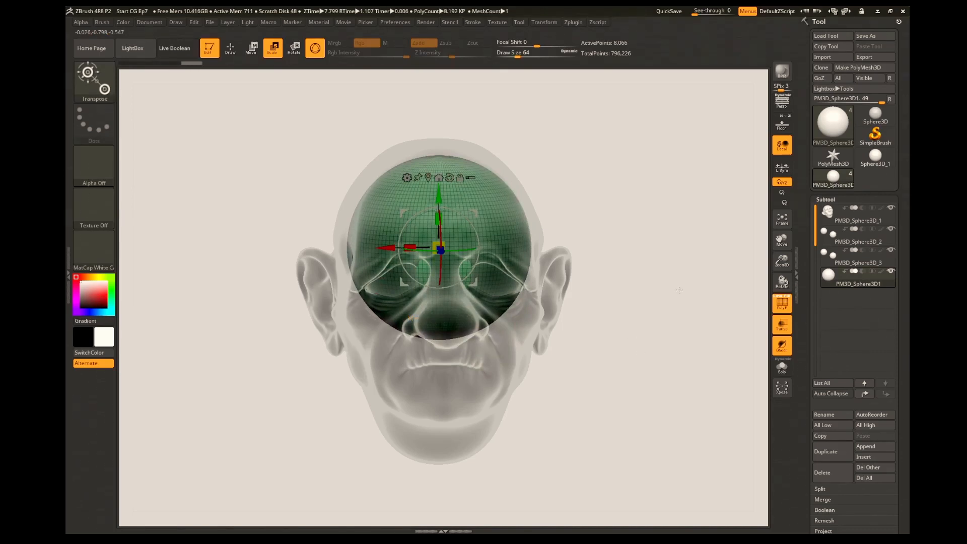
Convert the appended sphere to a DynaMesh at resolution 128
drag(783, 282, 742, 263)
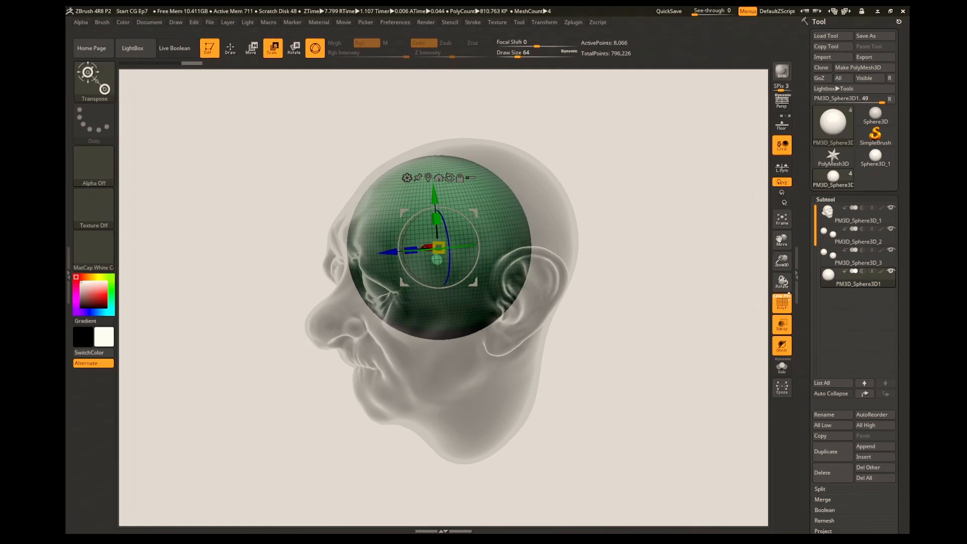
drag(902, 372, 900, 151)
click(837, 149)
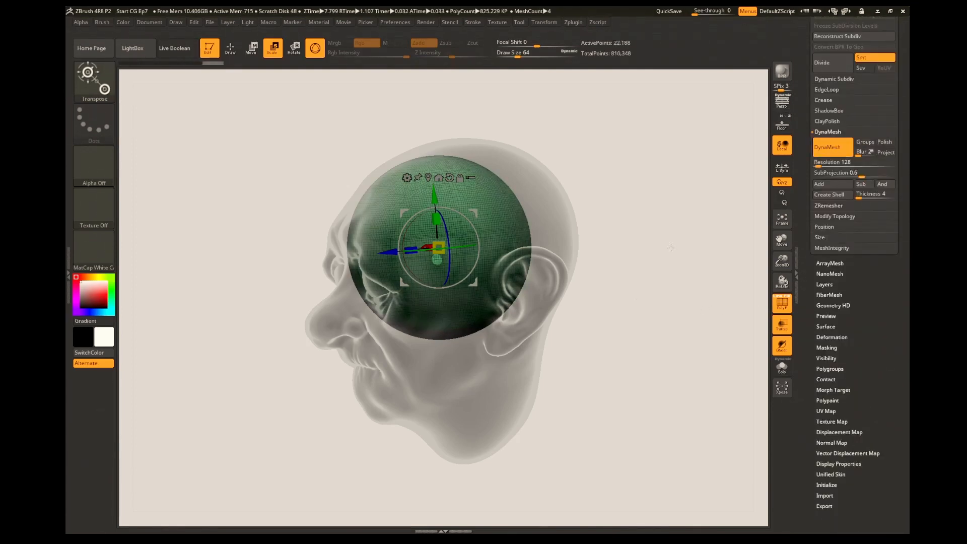
Choose the Move brush, raise its draw size to 268 and nudge the sphere's side in toward the skull
mouse_move(670, 245)
mouse_down()
mouse_move(665, 302)
mouse_move(718, 244)
mouse_up()
key(q)
key(b)
key(m)
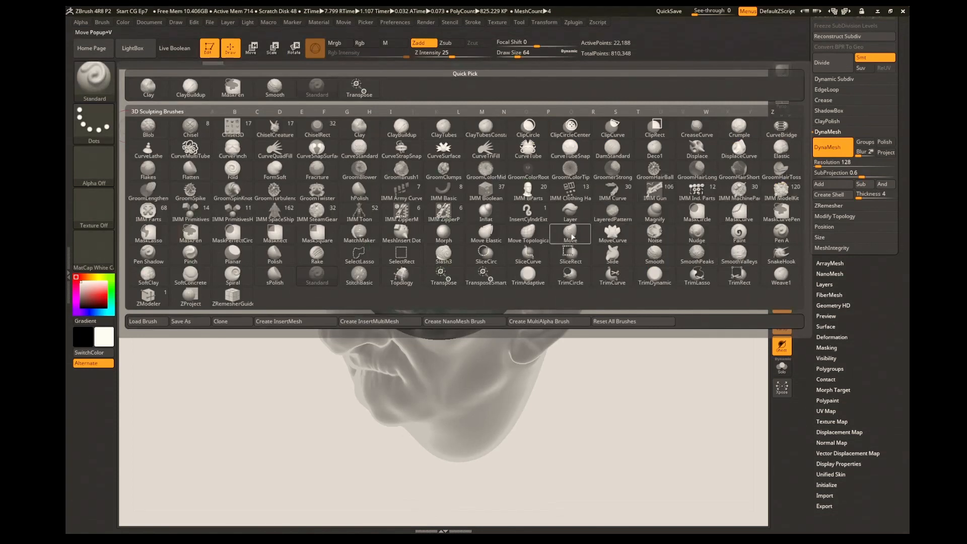
key(v)
click(535, 53)
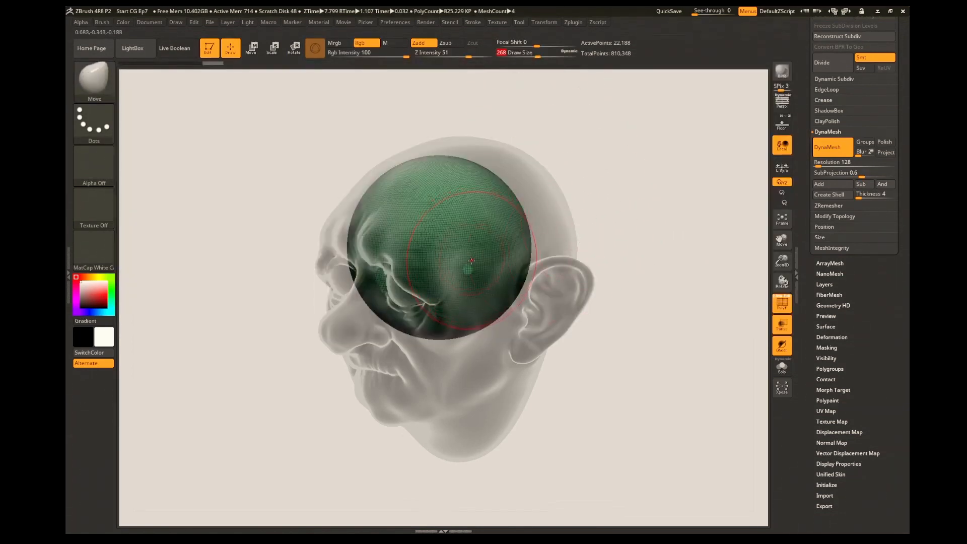
drag(584, 217, 633, 199)
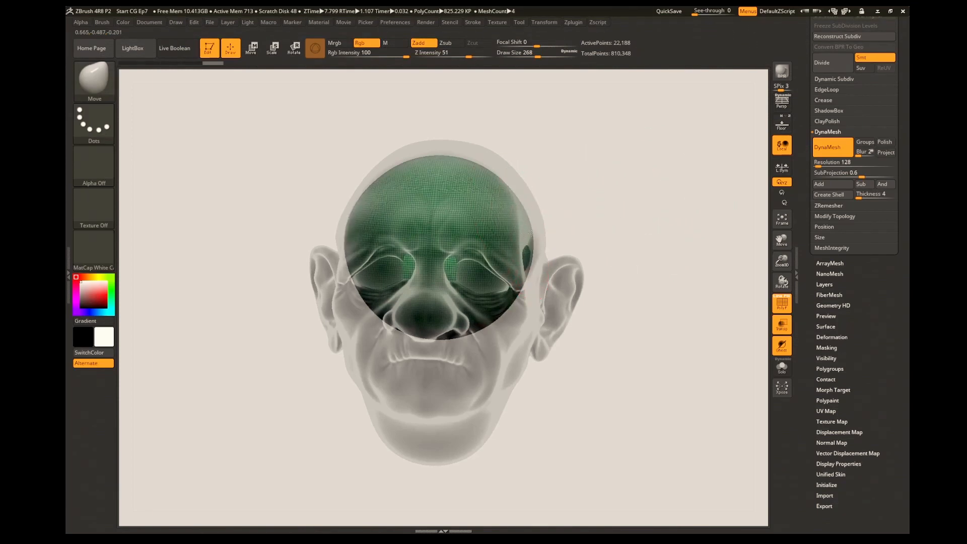
drag(531, 234, 530, 236)
Pull the sphere's back and top outward with the Move brush to follow the ghosted cranium in side view
drag(669, 268, 576, 246)
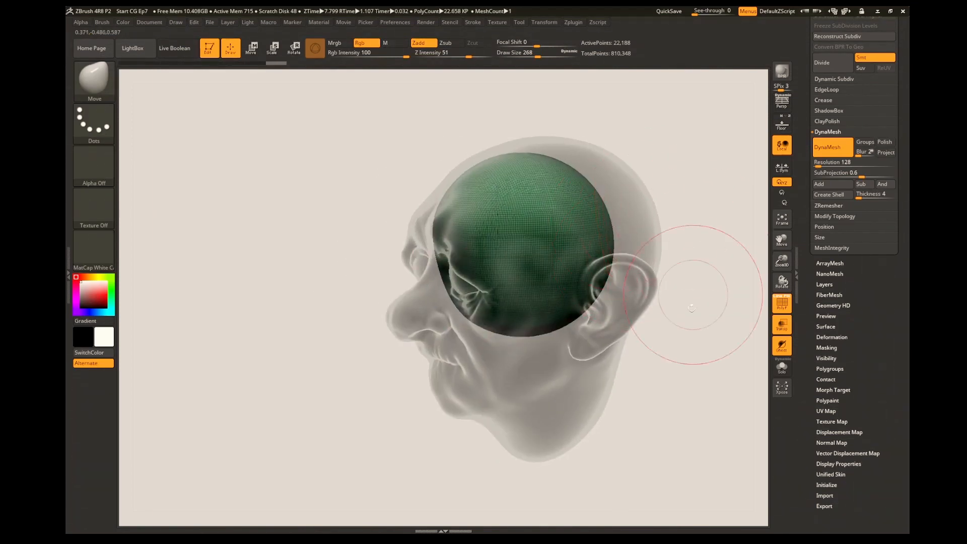
drag(692, 308, 710, 302)
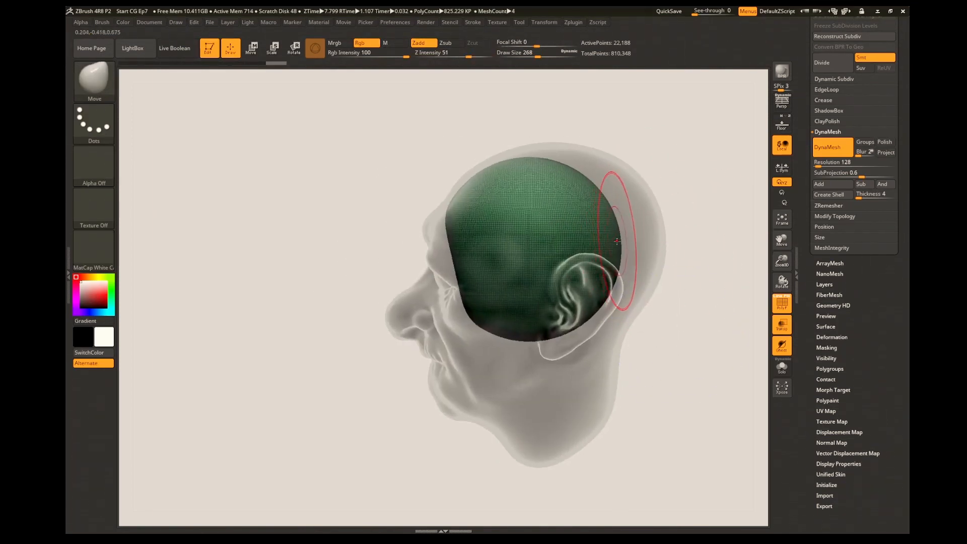
drag(617, 241, 640, 238)
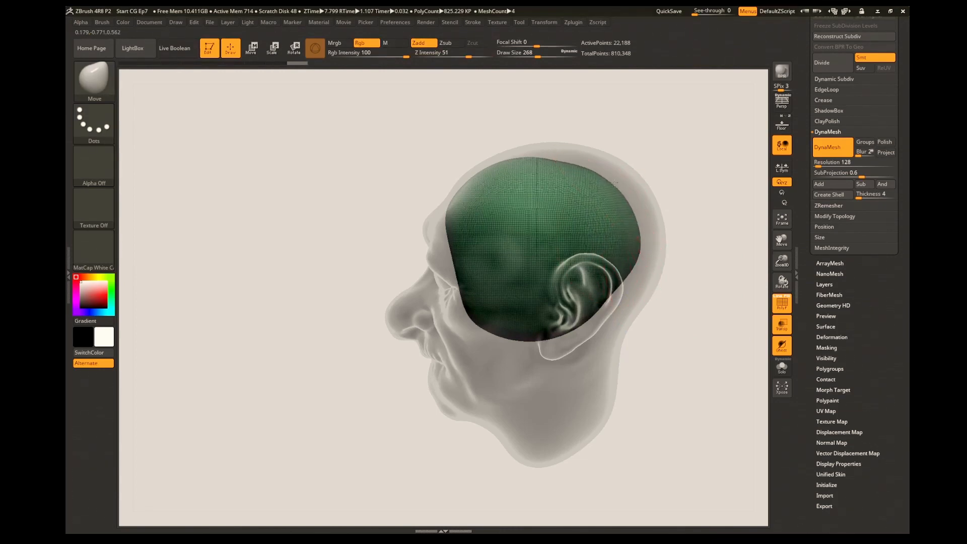
mouse_move(581, 173)
mouse_down()
mouse_move(586, 162)
mouse_move(557, 158)
mouse_up()
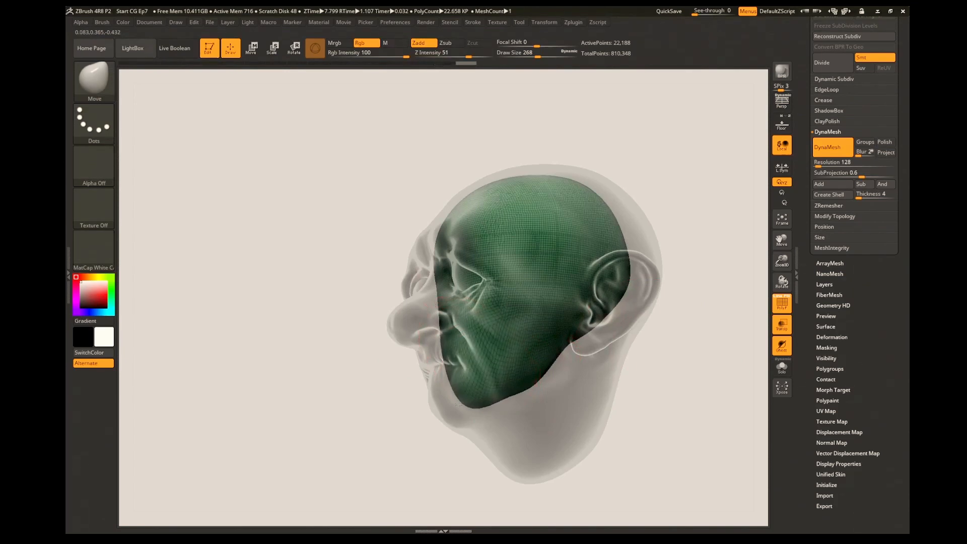
Shape the sphere's lower front with the Move brush to fill the face and jaw just inside the head
drag(458, 405, 454, 410)
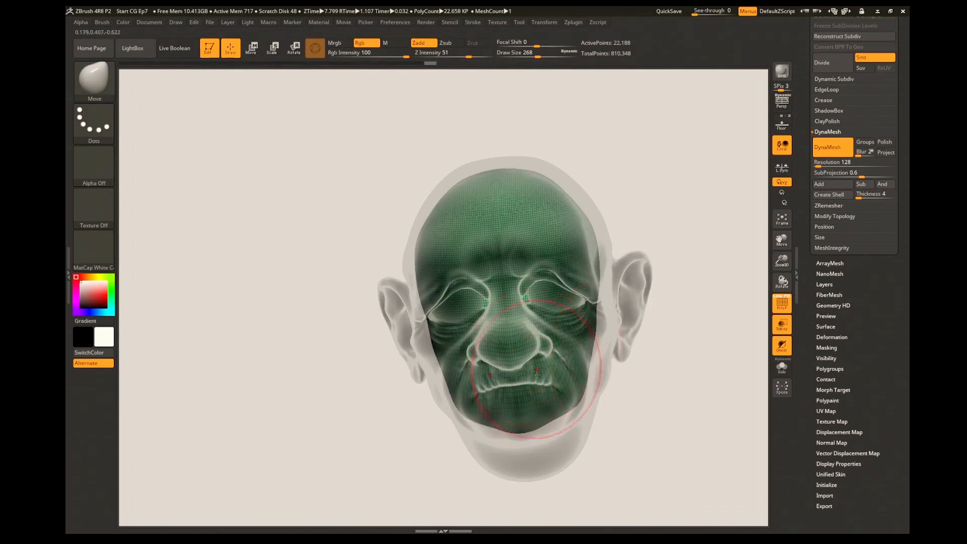
drag(627, 388, 672, 407)
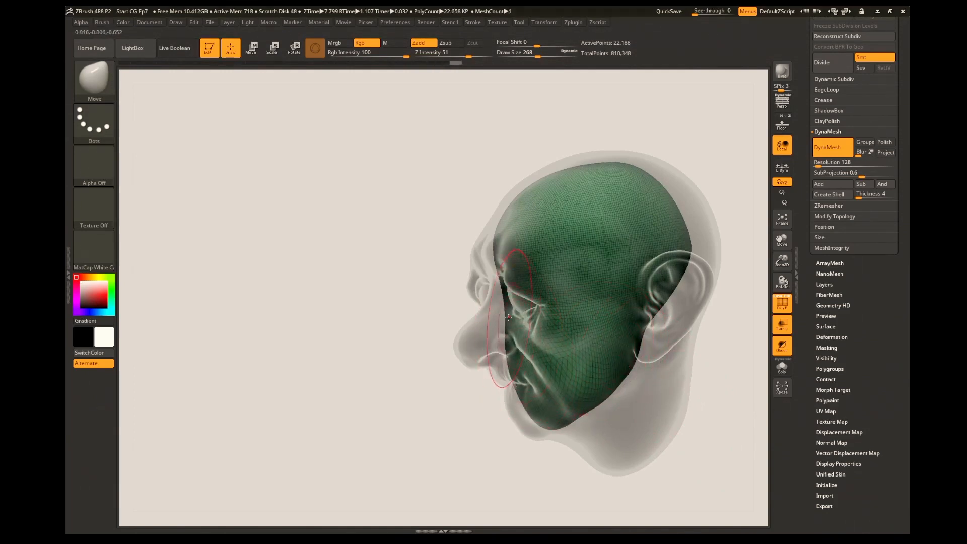
drag(513, 324, 507, 326)
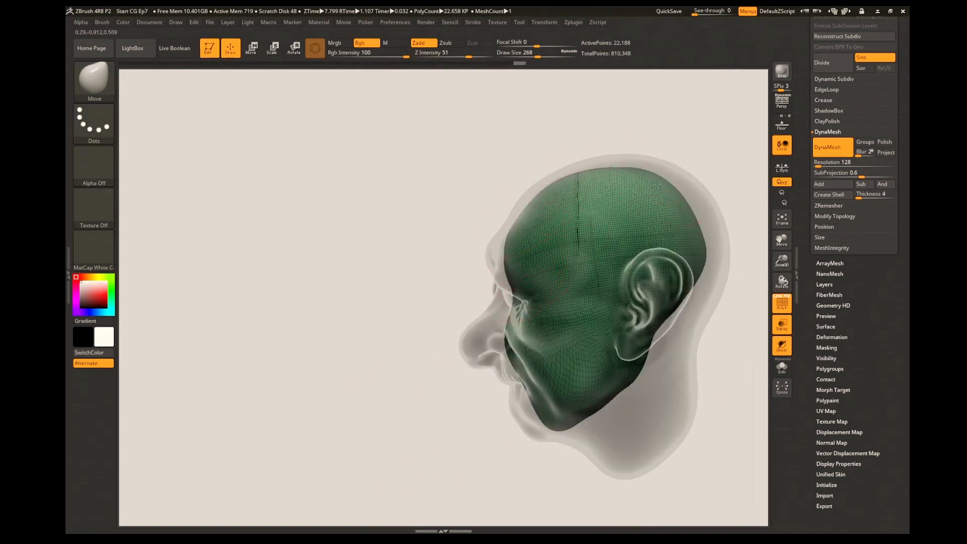
Push the skull form's back and nape outward, extend its nose area forward, and check the fit from the front and three-quarter angles
drag(700, 212, 702, 215)
drag(694, 280, 699, 280)
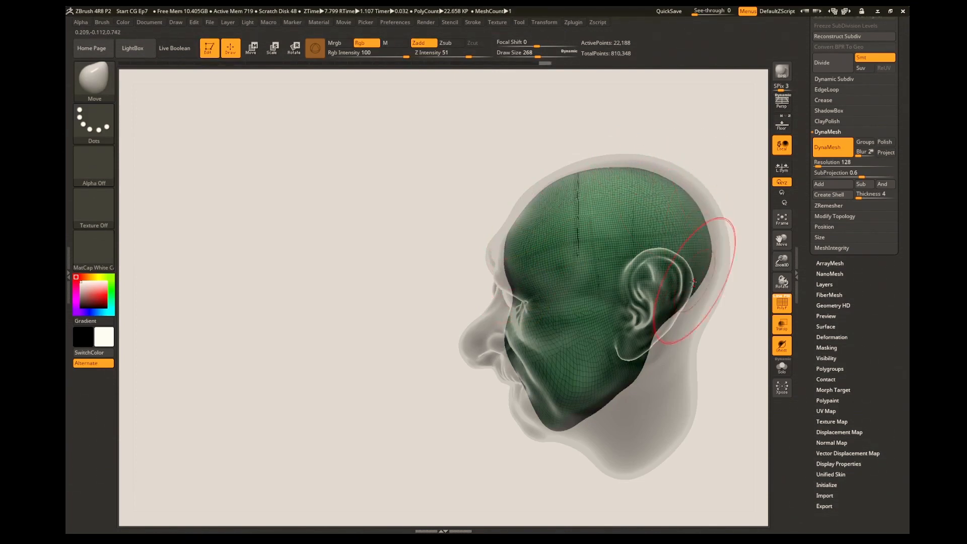
drag(669, 322, 674, 324)
drag(507, 331, 498, 332)
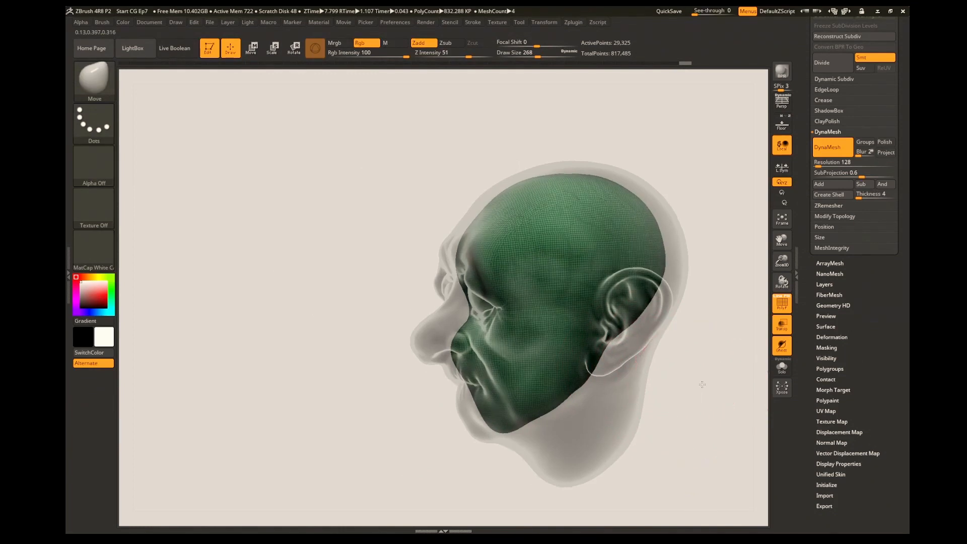
mouse_move(693, 373)
mouse_down()
mouse_move(710, 399)
mouse_move(713, 389)
mouse_move(677, 385)
mouse_move(670, 356)
mouse_up()
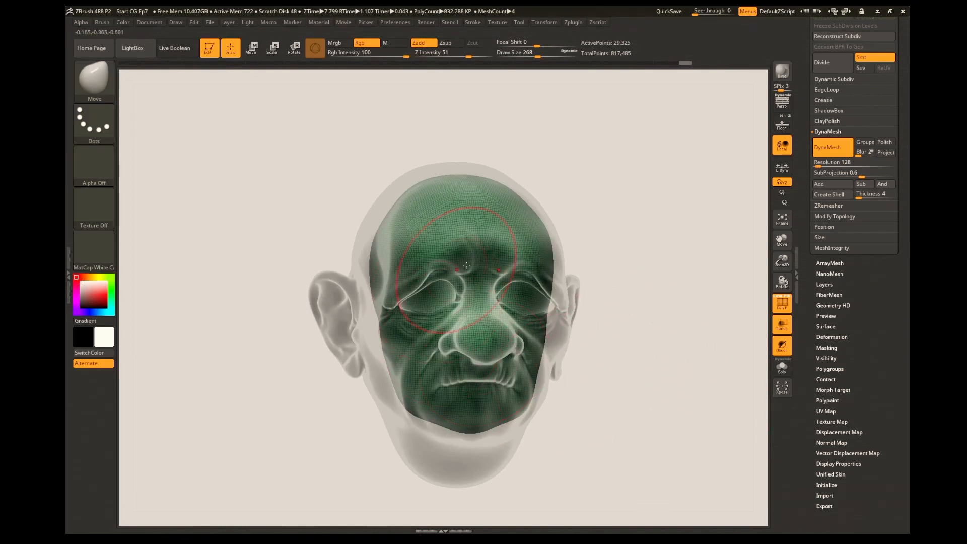
drag(612, 330, 630, 398)
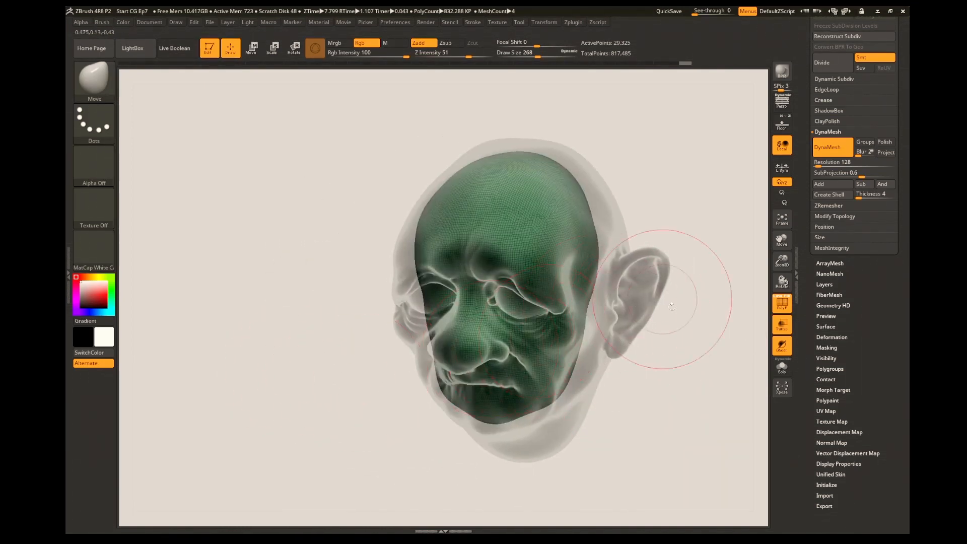
mouse_move(680, 410)
shift+mouse_down()
mouse_move(674, 401)
mouse_move(689, 388)
shift+mouse_up()
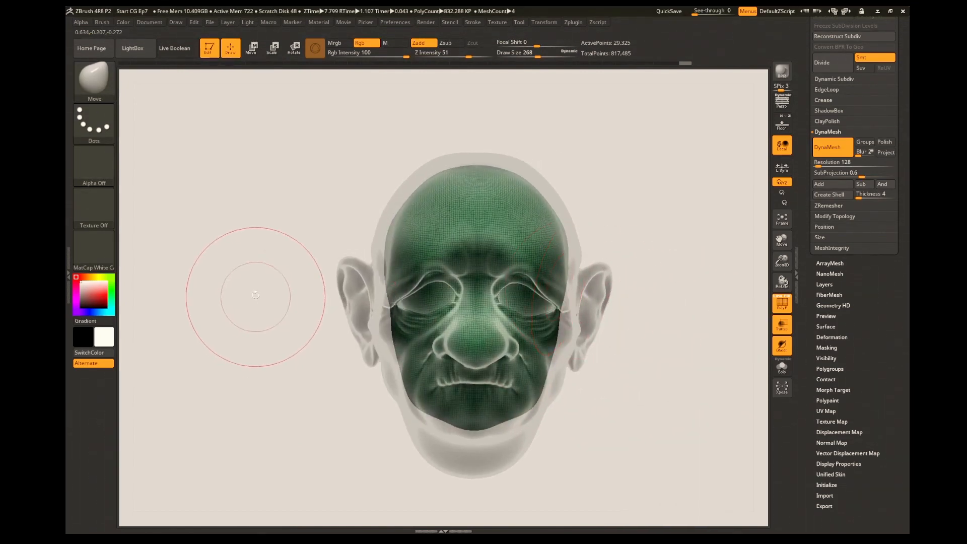
Open the OLD MAN SKULL project and examine the mechanical skull's cranium, eye sockets and jaw from the side, front and below
click(209, 22)
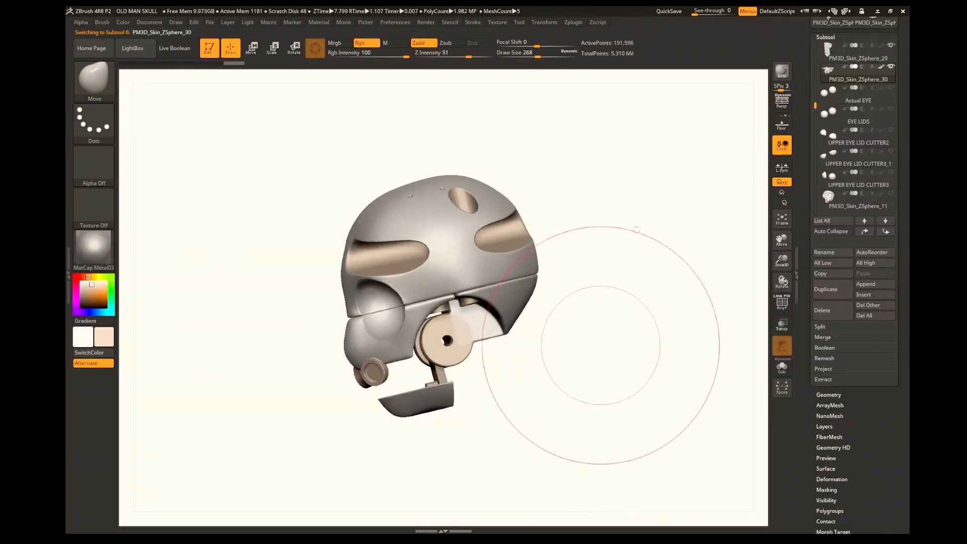
drag(583, 346, 605, 162)
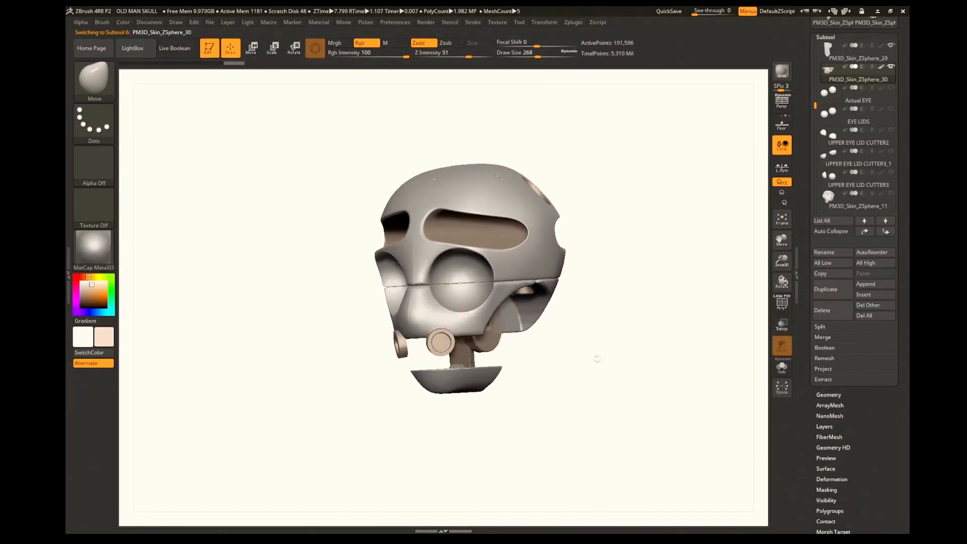
drag(597, 358, 558, 362)
mouse_move(675, 327)
mouse_down()
mouse_move(694, 275)
mouse_move(648, 291)
mouse_up()
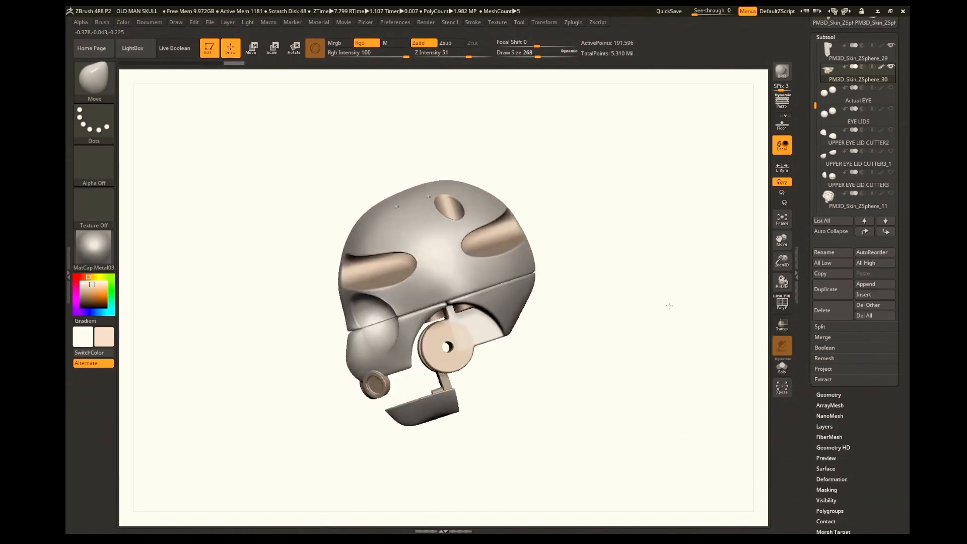
drag(669, 306, 559, 366)
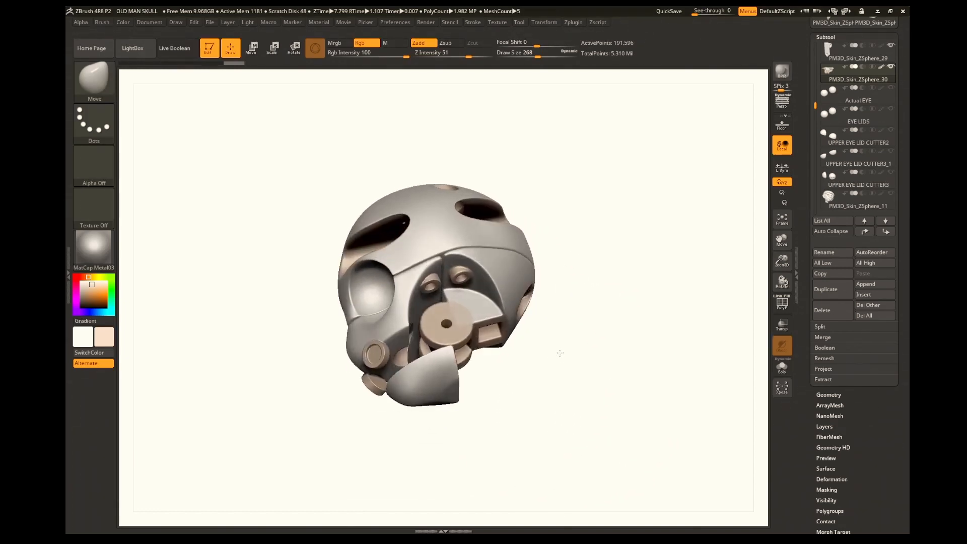
drag(560, 353, 468, 295)
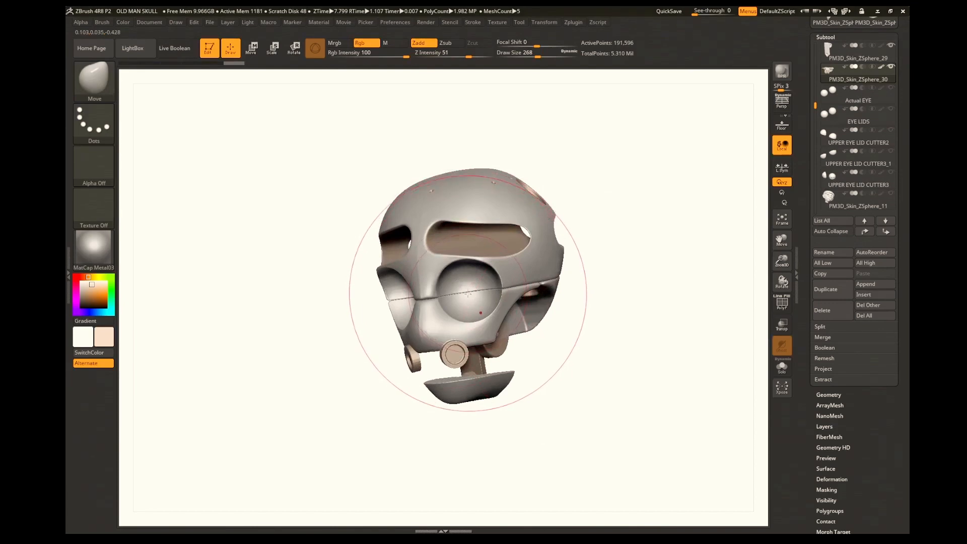
drag(659, 323, 630, 237)
mouse_move(611, 432)
mouse_down()
mouse_move(615, 360)
mouse_move(636, 368)
mouse_move(650, 337)
mouse_up()
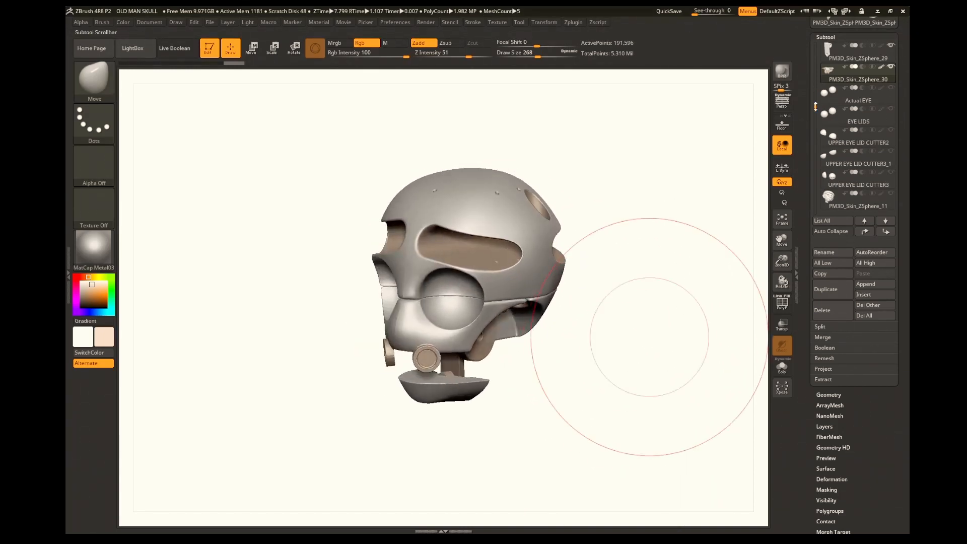
Hide the cranium cap subtool PM3D_Skin_ZSphere_36 to expose the cut surface of the lower skull
drag(815, 106, 814, 64)
mouse_move(866, 60)
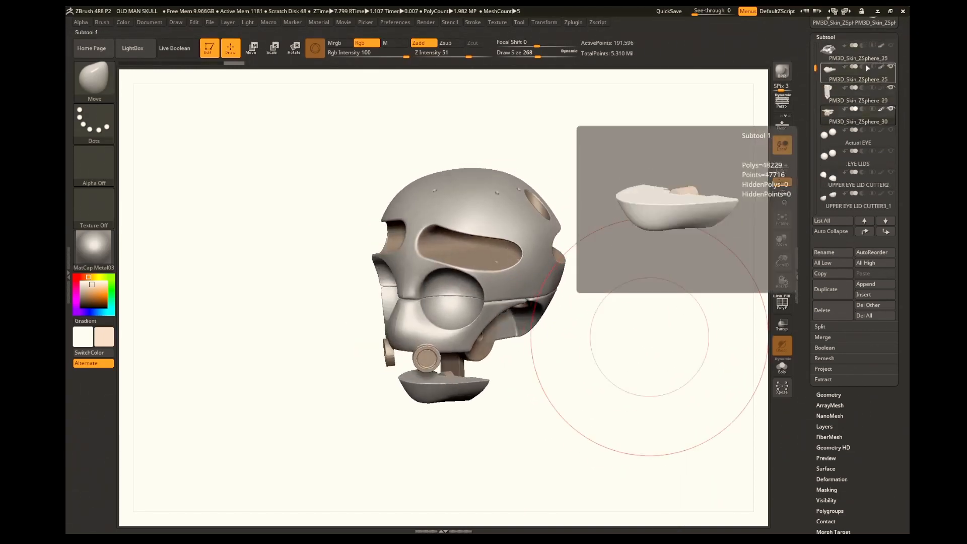
mouse_move(892, 69)
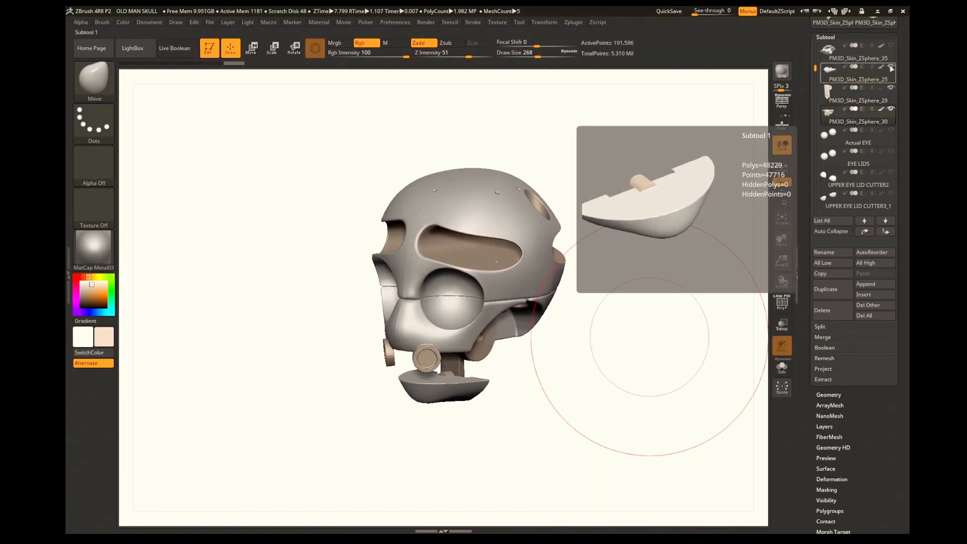
drag(816, 68, 816, 51)
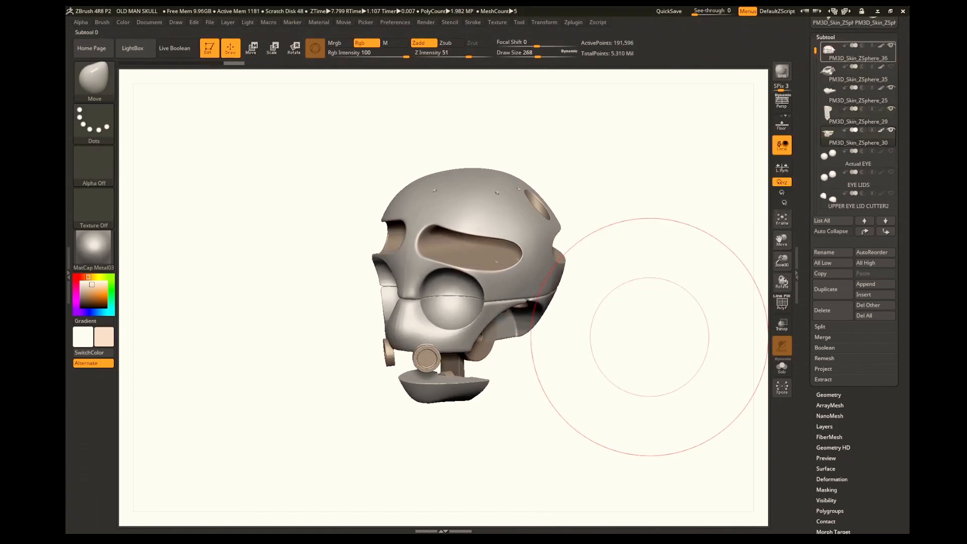
click(891, 47)
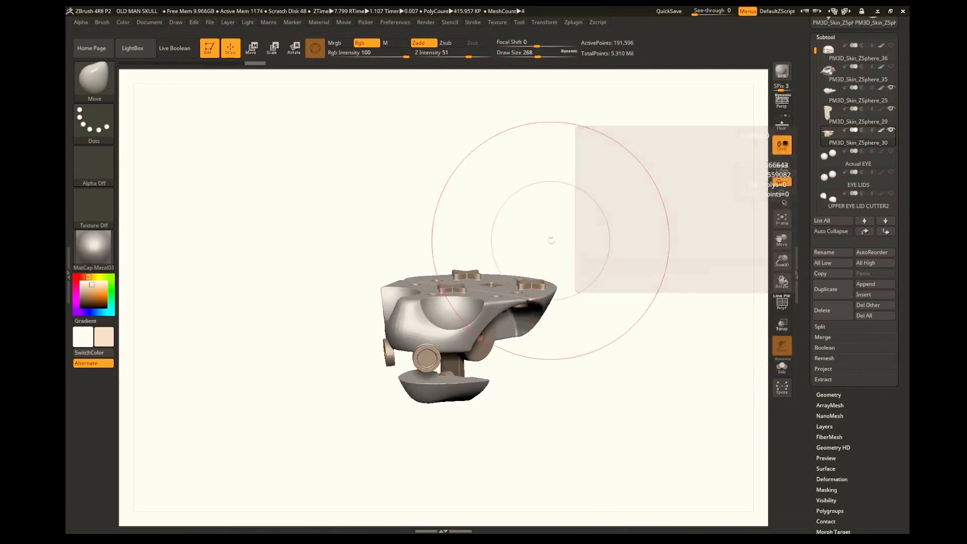
Examine the cross-shaped pegs, round holes and square slot on the lower skull's cut surface from above and the side
drag(566, 227, 560, 293)
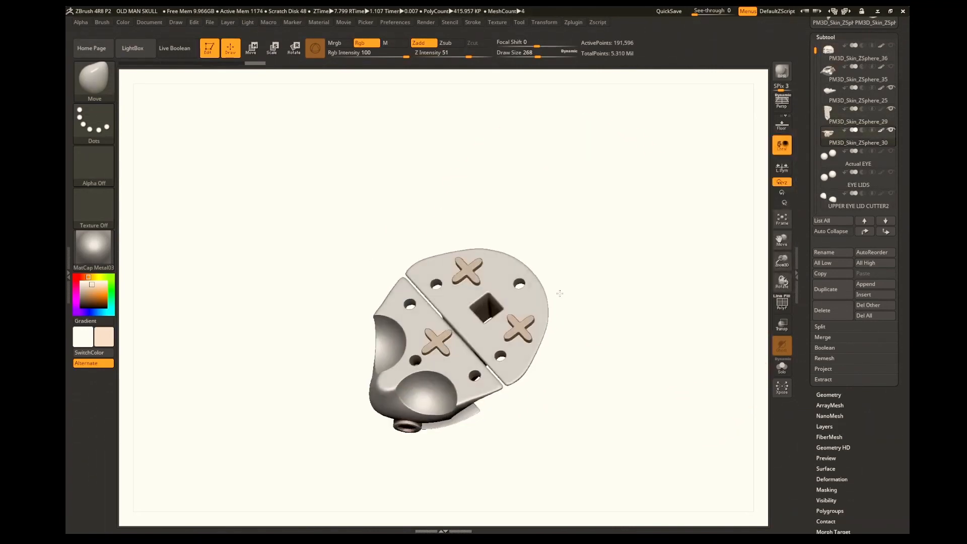
mouse_move(613, 365)
mouse_down()
mouse_move(604, 395)
mouse_move(615, 414)
mouse_up()
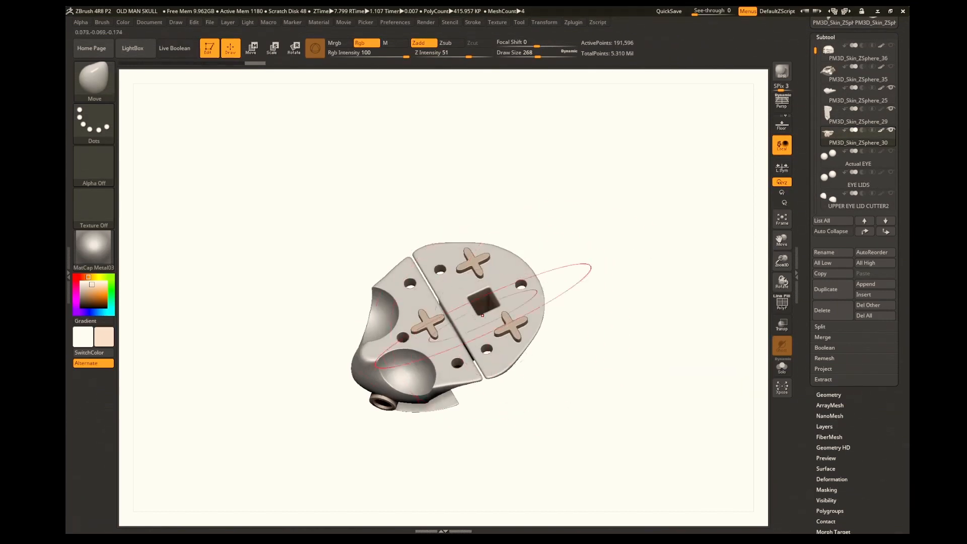
mouse_move(611, 346)
mouse_down()
mouse_move(625, 368)
mouse_move(618, 319)
mouse_up()
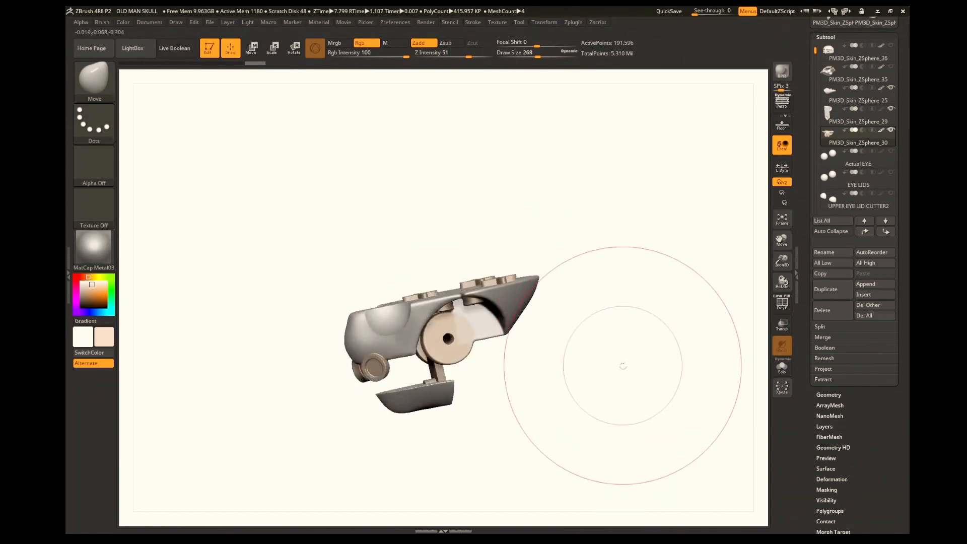
mouse_move(622, 366)
mouse_down()
mouse_move(613, 391)
mouse_move(628, 400)
mouse_move(637, 367)
mouse_move(609, 359)
mouse_up()
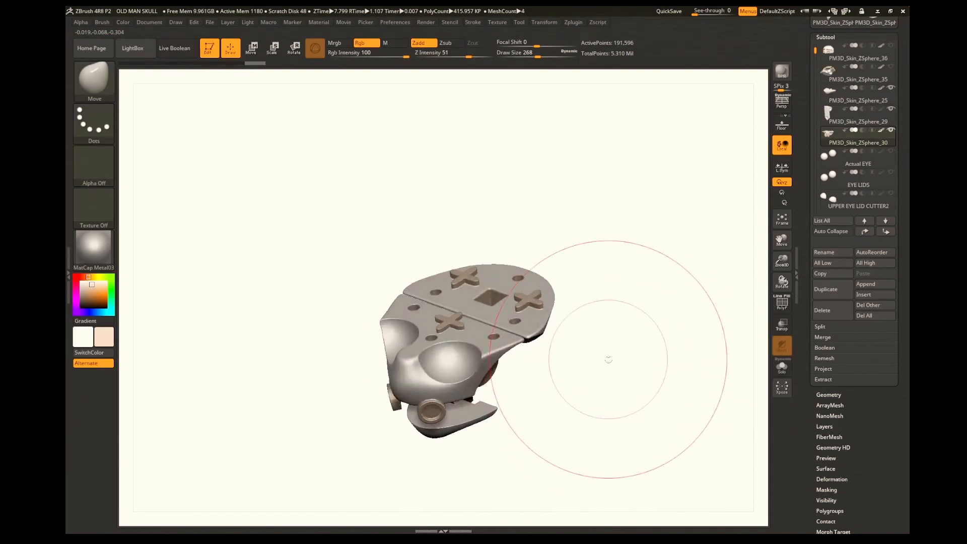
drag(631, 306, 641, 310)
mouse_move(627, 391)
mouse_down()
mouse_move(590, 368)
mouse_move(616, 388)
mouse_move(621, 360)
mouse_up()
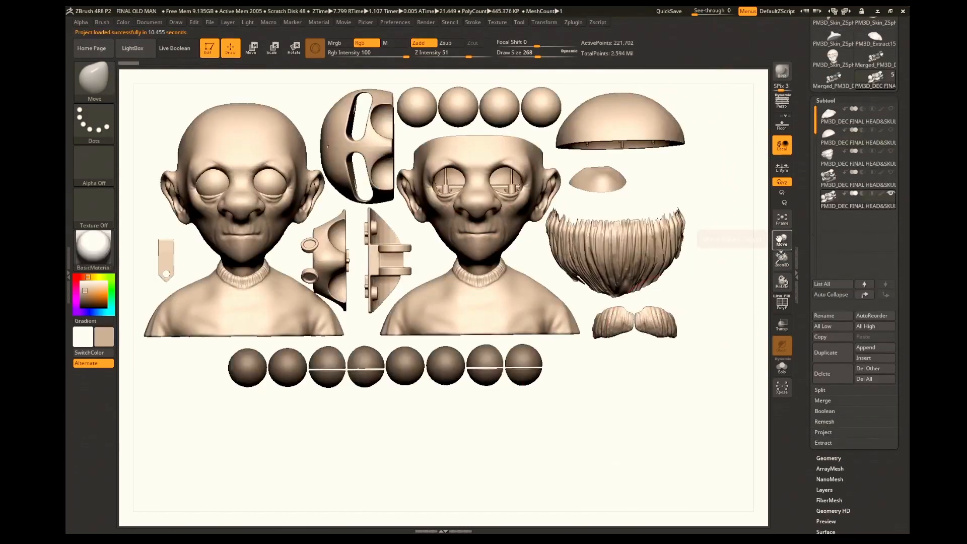
Center the FINAL OLD MAN parts layout, turn on its polyframe and inspect the separate pieces from the front and side
drag(782, 240, 784, 282)
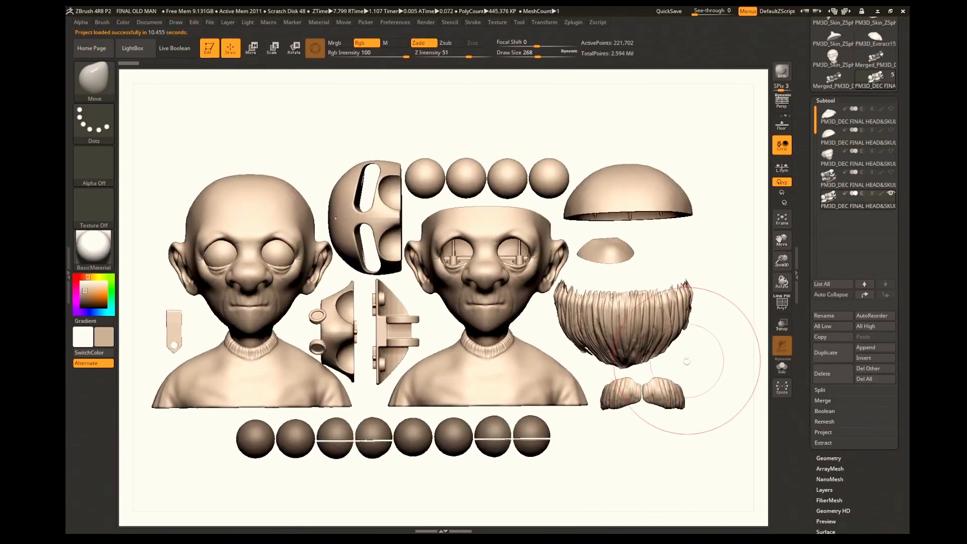
mouse_move(701, 370)
mouse_down()
mouse_move(659, 389)
mouse_move(685, 385)
mouse_move(667, 398)
mouse_move(698, 383)
mouse_up()
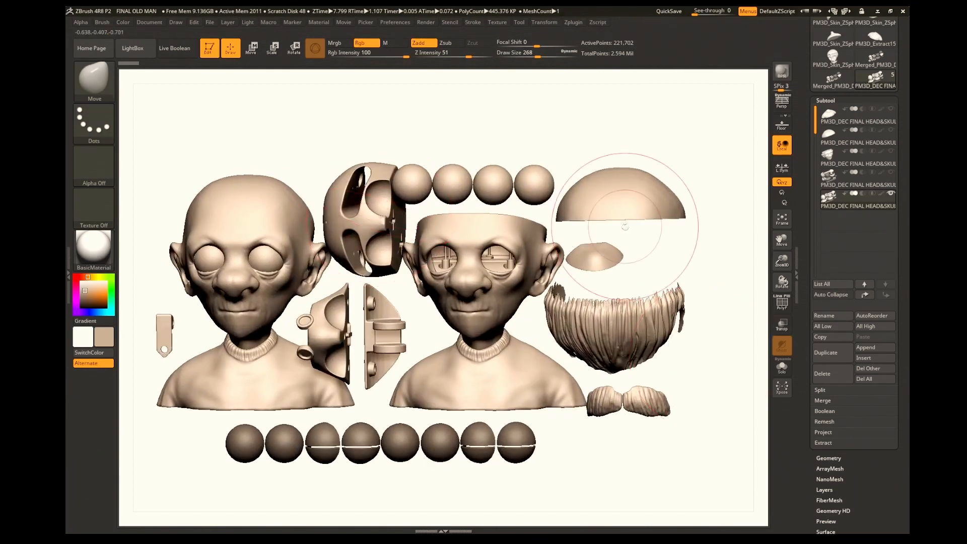
click(782, 303)
mouse_move(669, 432)
mouse_down()
mouse_move(648, 456)
mouse_move(646, 410)
mouse_move(658, 421)
mouse_move(656, 443)
mouse_move(672, 377)
mouse_move(692, 358)
mouse_move(676, 440)
mouse_move(679, 427)
mouse_up()
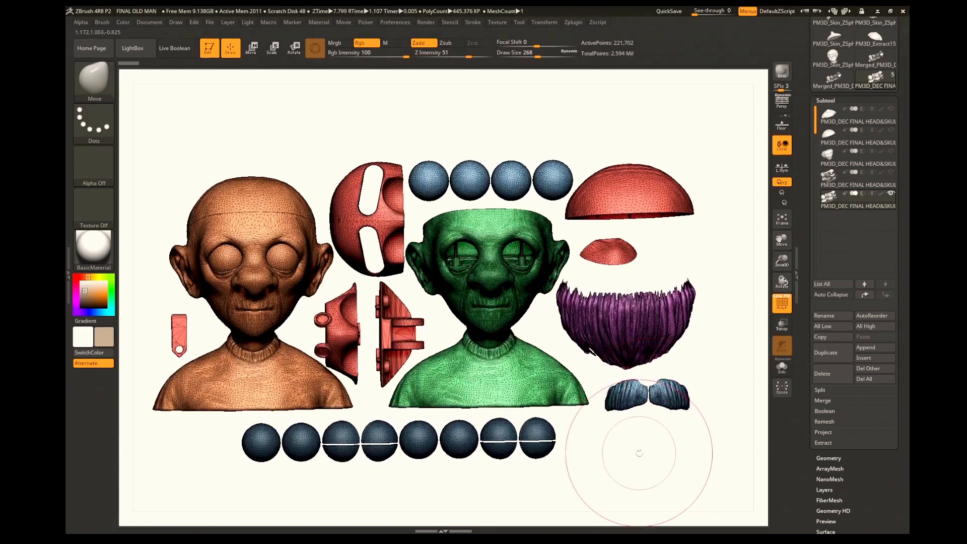
mouse_move(639, 453)
mouse_down()
mouse_move(665, 455)
mouse_move(655, 456)
mouse_move(682, 370)
mouse_move(663, 395)
mouse_move(651, 386)
mouse_up()
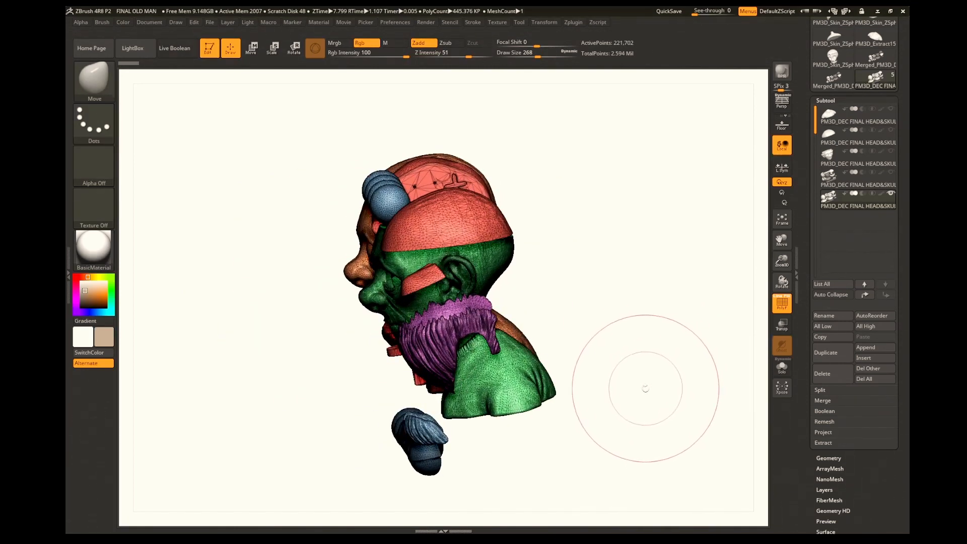
mouse_move(644, 390)
mouse_down()
mouse_move(675, 354)
mouse_move(672, 383)
mouse_move(684, 384)
mouse_move(675, 382)
mouse_up()
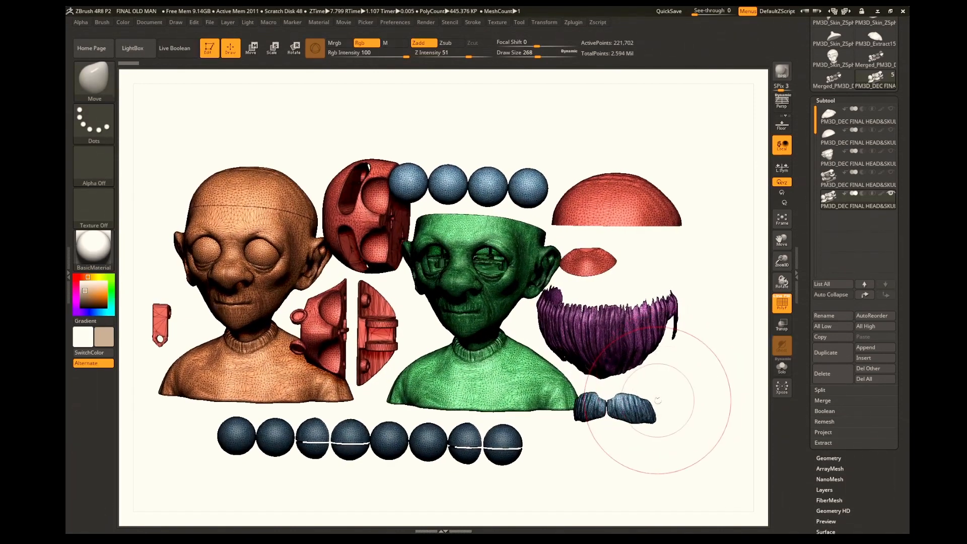